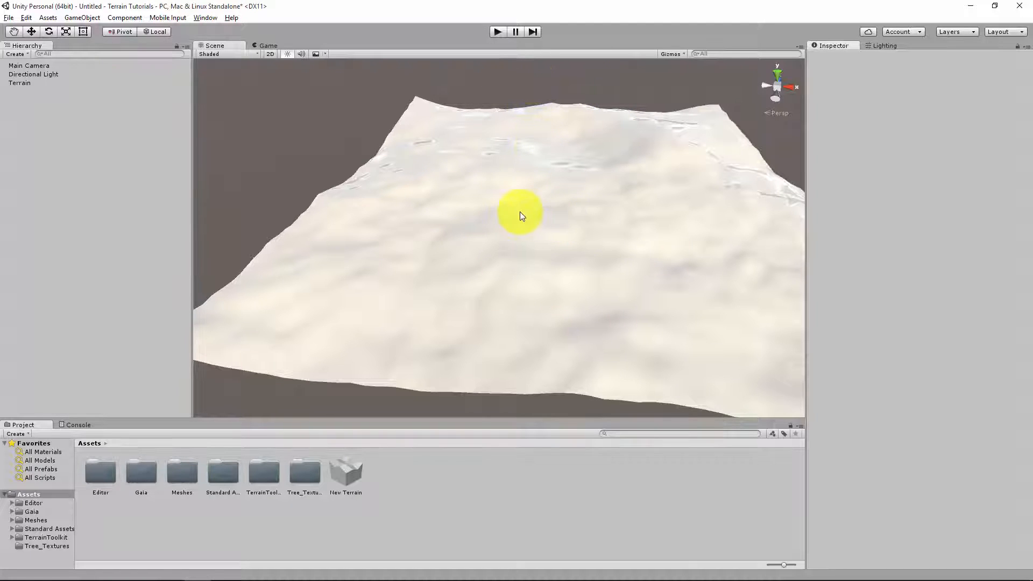
# Select the terrain and examine its Perlin generator options and its terrain settings, including the resolution values
pyautogui.click(521, 213)
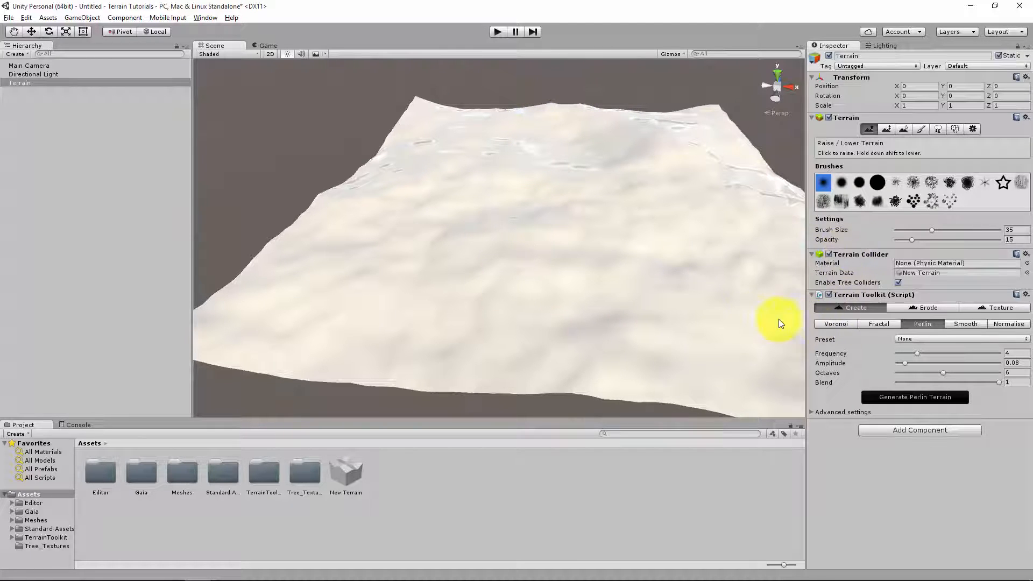
pyautogui.click(930, 326)
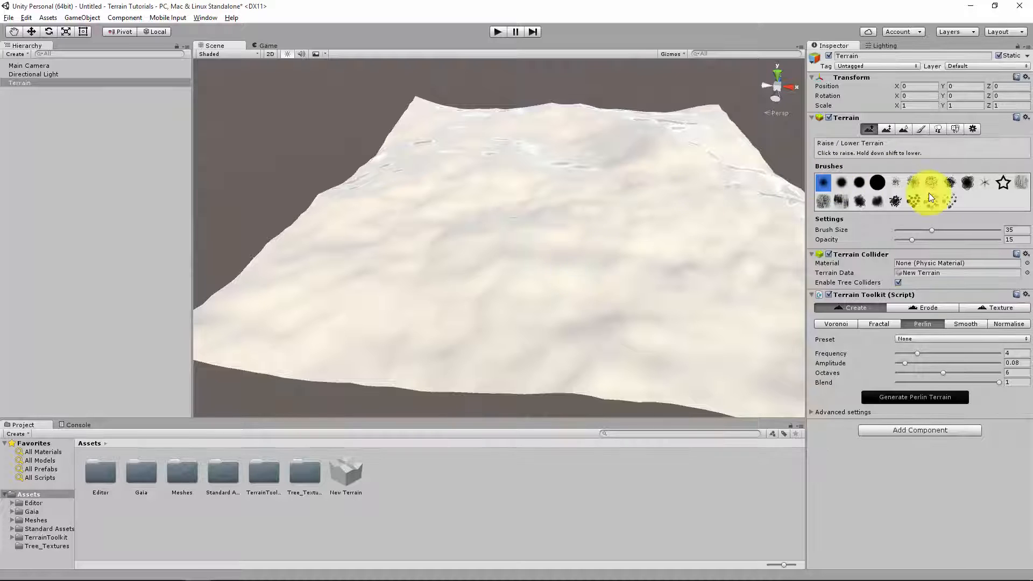
pyautogui.click(973, 129)
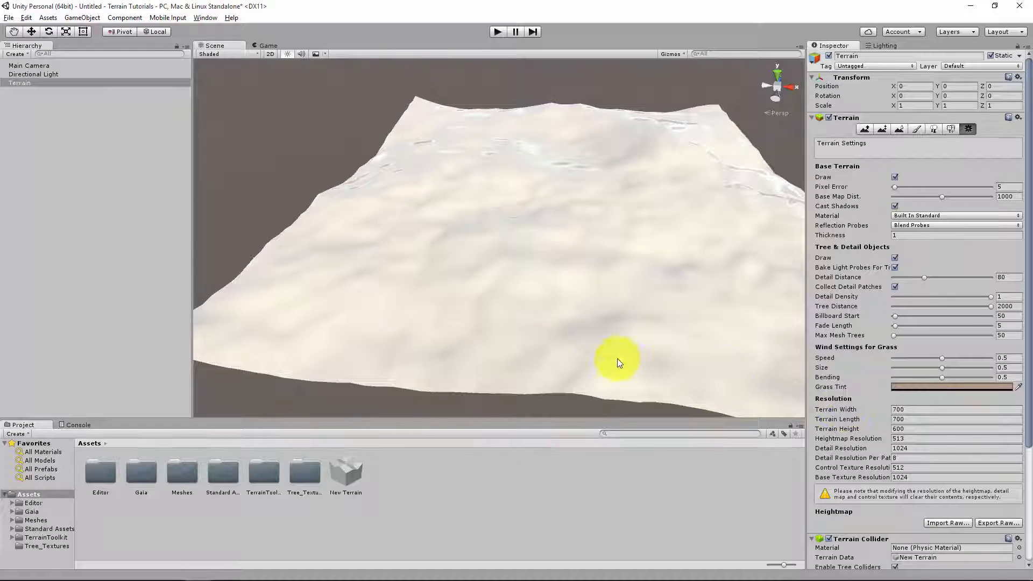
pyautogui.moveTo(521, 205)
pyautogui.keyDown('alt'); pyautogui.mouseDown()
pyautogui.moveTo(565, 212)
pyautogui.moveTo(530, 200)
pyautogui.mouseUp(); pyautogui.keyUp('alt')
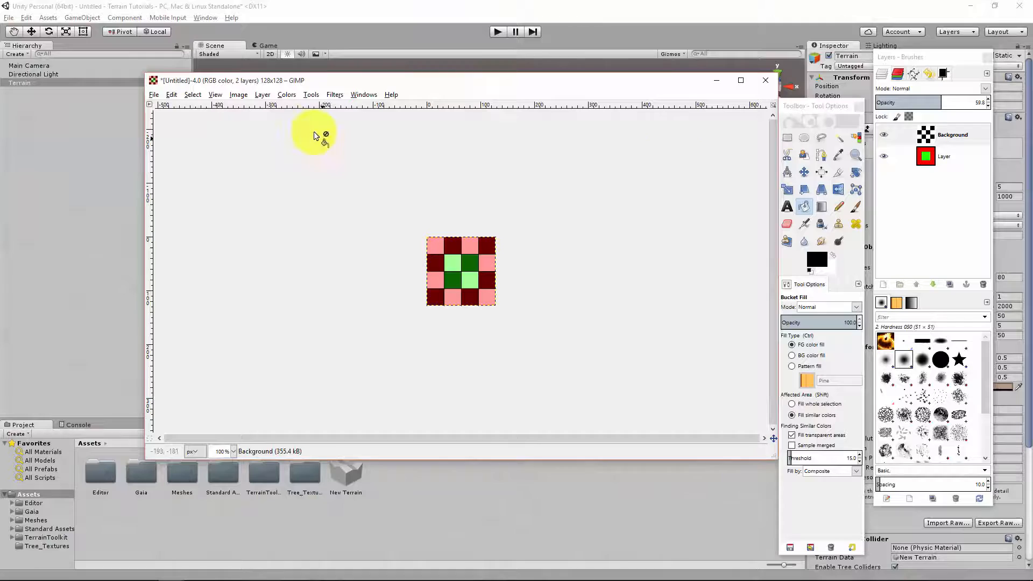
# Switch to GIMP and create a new blank 128 × 128 px image
pyautogui.click(153, 94)
pyautogui.click(162, 108)
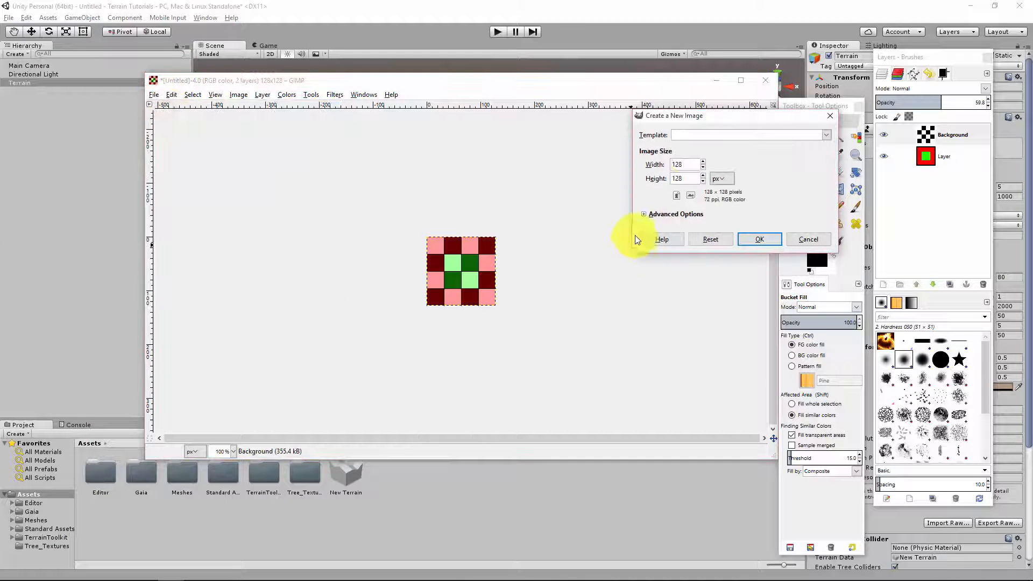
pyautogui.click(760, 239)
# Close the old red and green checkered image, discarding its changes, and move and enlarge the blank image's window
pyautogui.click(767, 88)
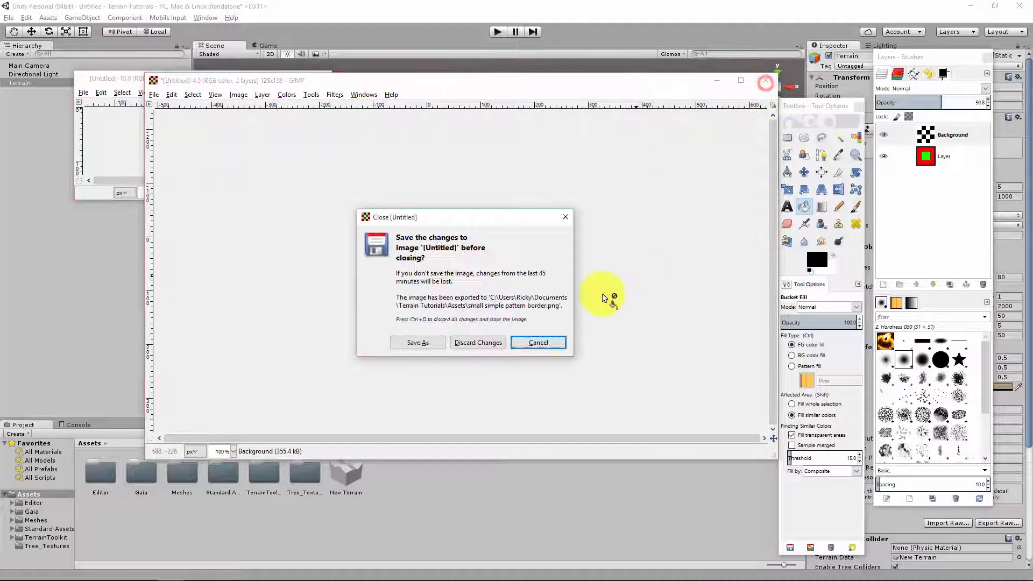
pyautogui.click(487, 346)
pyautogui.moveTo(229, 80); pyautogui.dragTo(456, 96)
pyautogui.moveTo(560, 215); pyautogui.dragTo(730, 404)
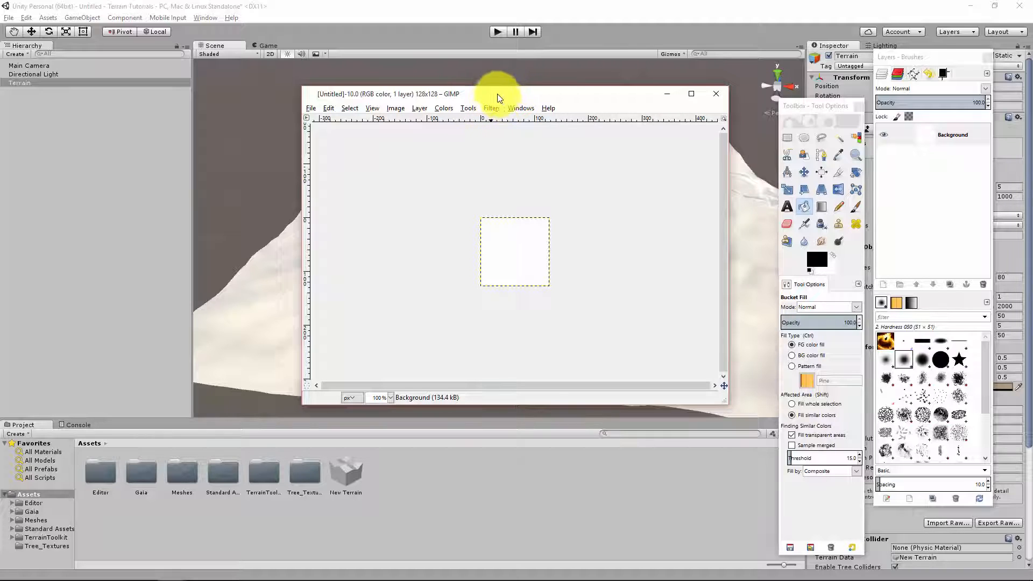
# Render a black and white checkerboard pattern over the blank image with the Checkerboard filter
pyautogui.click(492, 107)
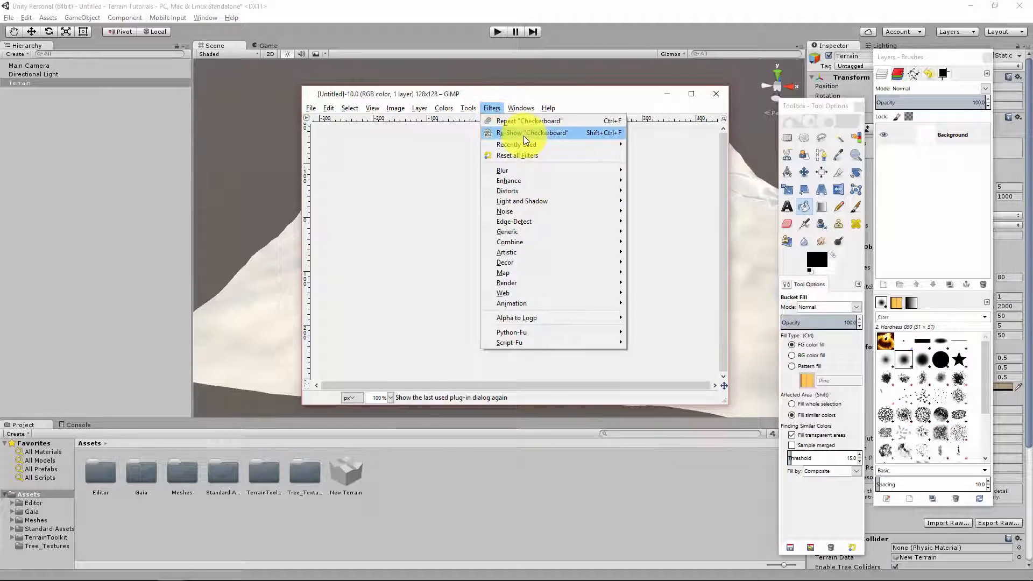
pyautogui.moveTo(560, 286)
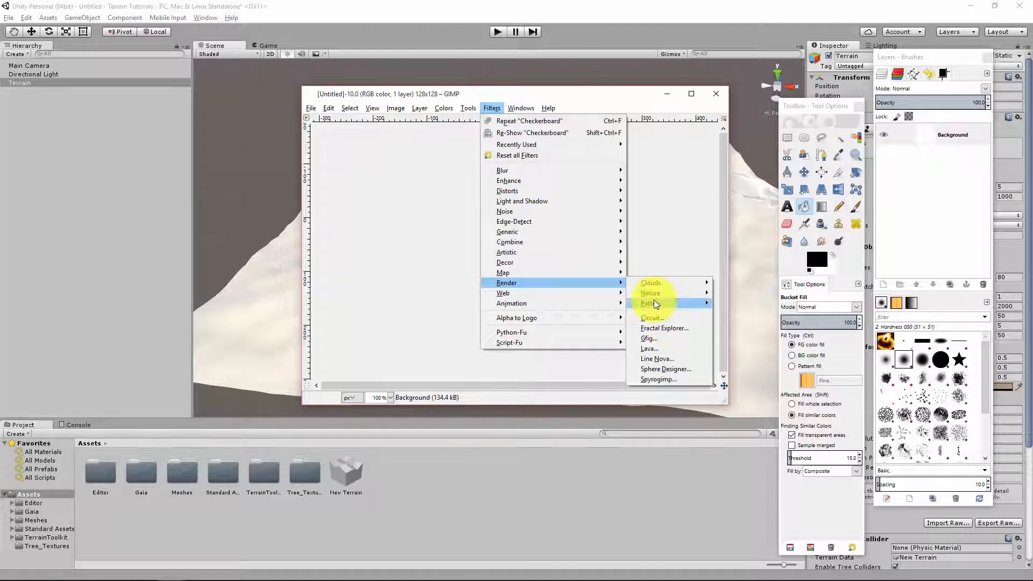
pyautogui.moveTo(654, 303)
pyautogui.click(756, 302)
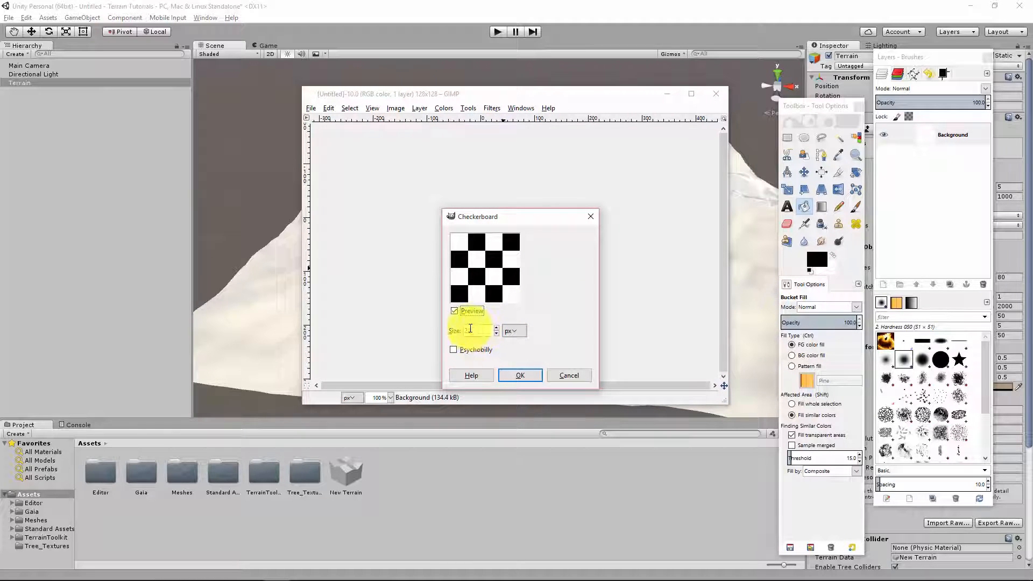
pyautogui.click(521, 375)
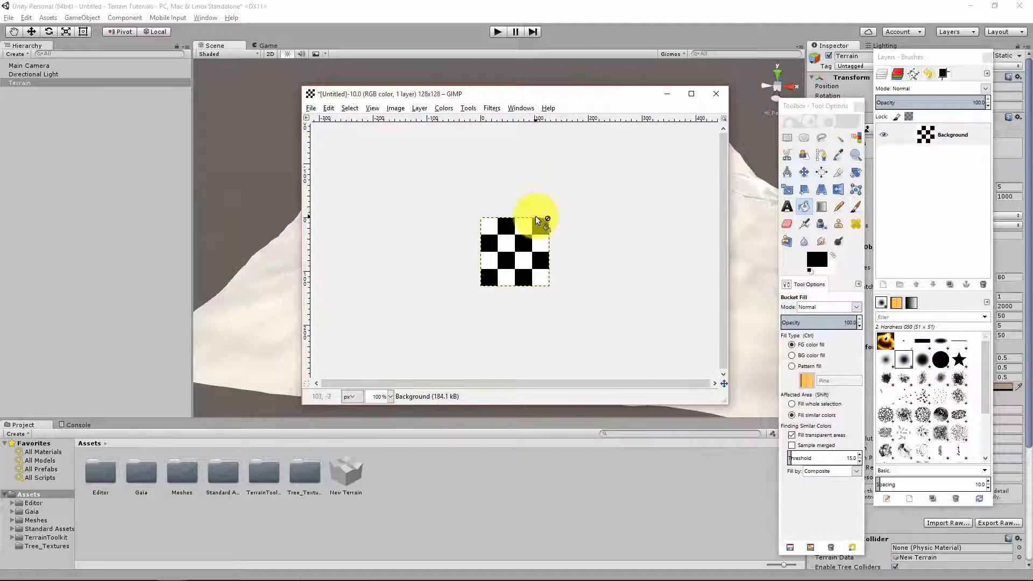
# Export the checkerboard image to the Terrain Tutorials Assets folder as "small pattern no border.png"
pyautogui.hotkey('ctrl', 'shift')
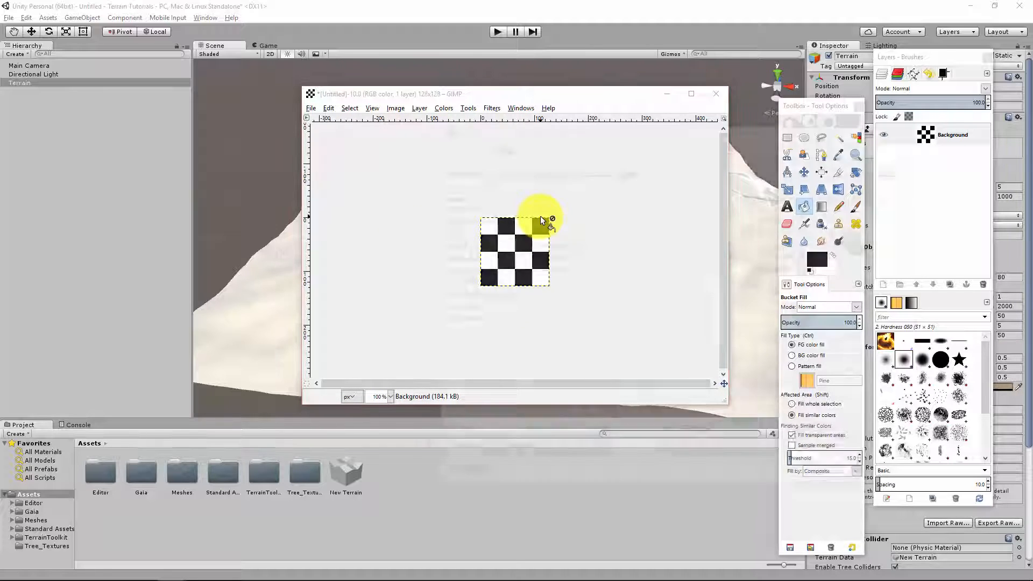
pyautogui.hotkey('ctrl', 'shift', 'e')
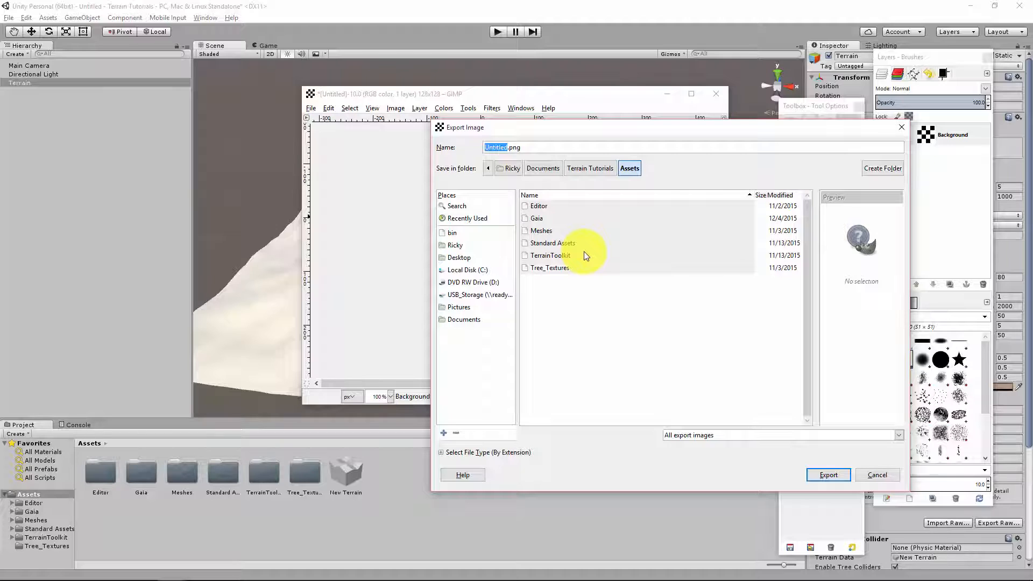
pyautogui.write('sm')
pyautogui.write('all pattern ')
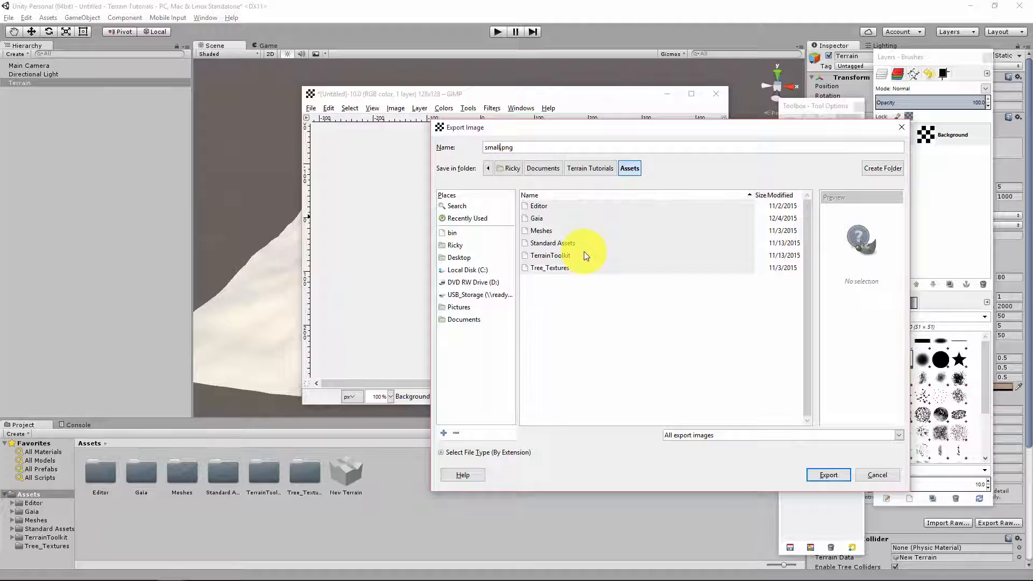
pyautogui.write('no border')
pyautogui.click(837, 476)
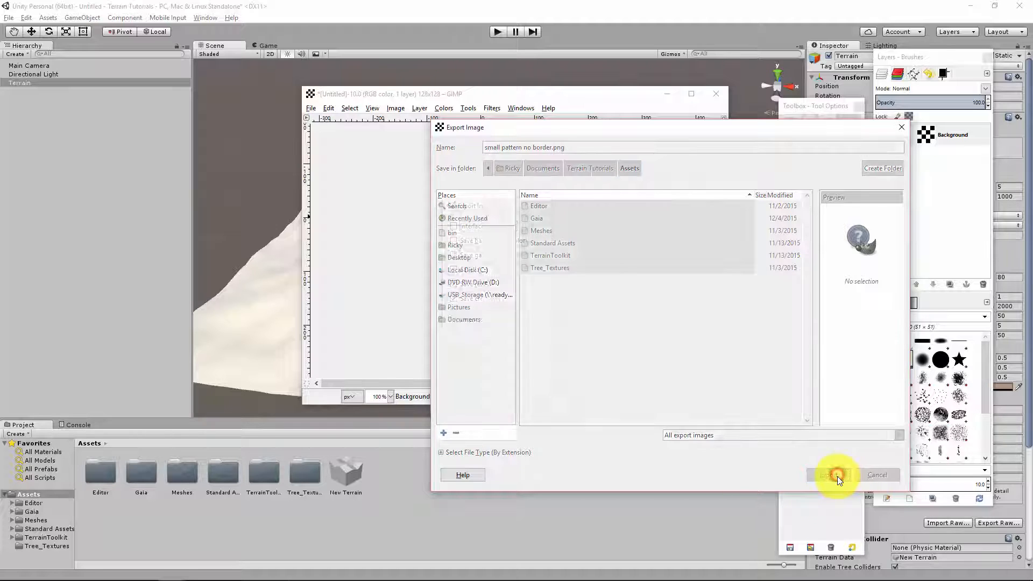
pyautogui.click(525, 388)
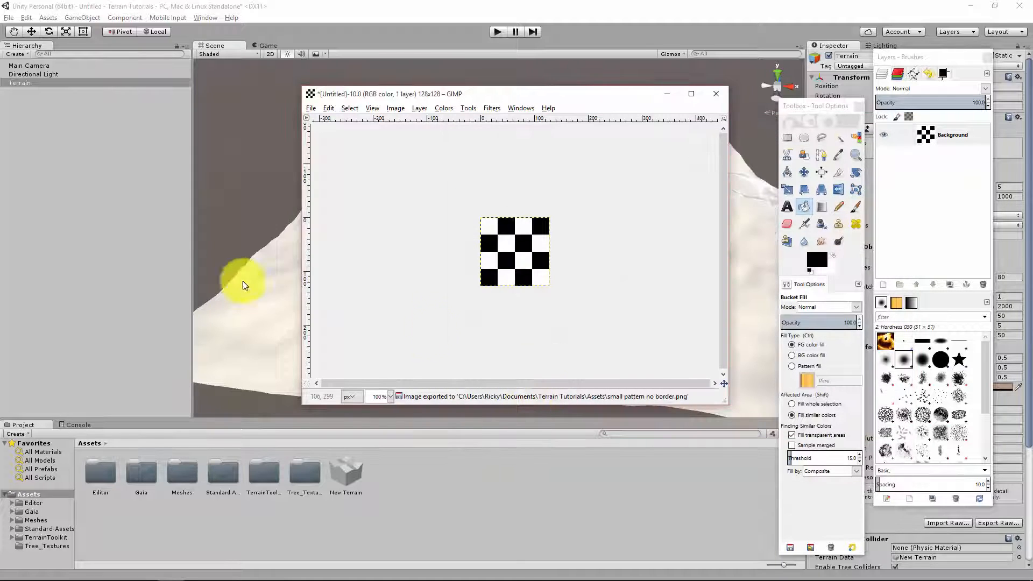
# Switch to Unity and add the small checkerboard image as the terrain's albedo paint texture
pyautogui.click(145, 227)
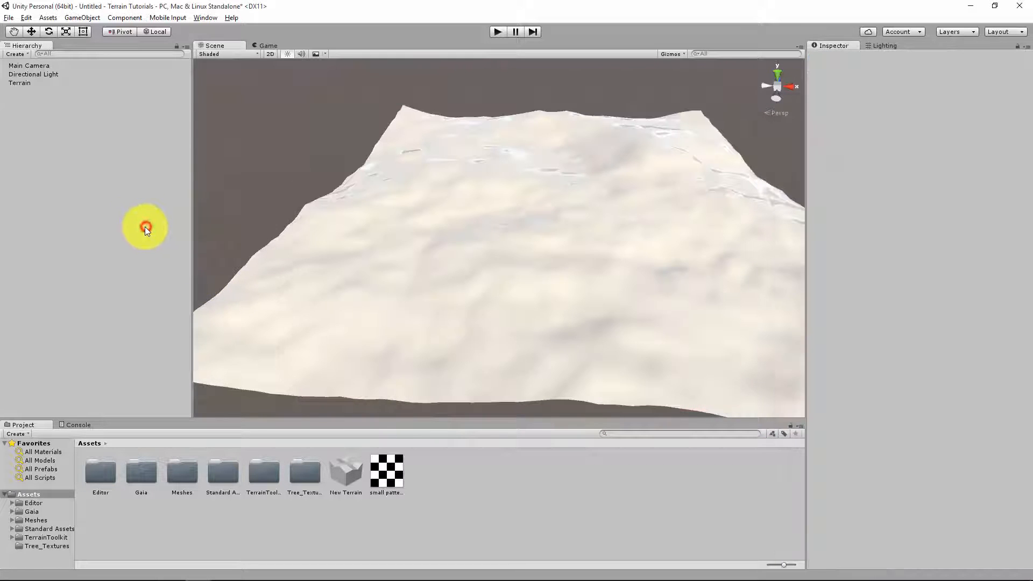
pyautogui.click(401, 225)
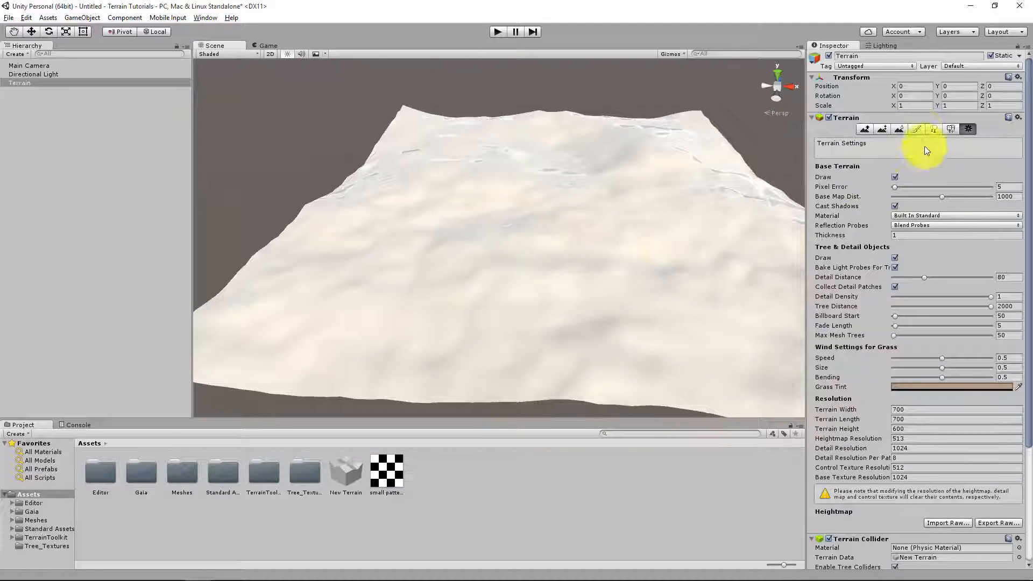
pyautogui.click(919, 128)
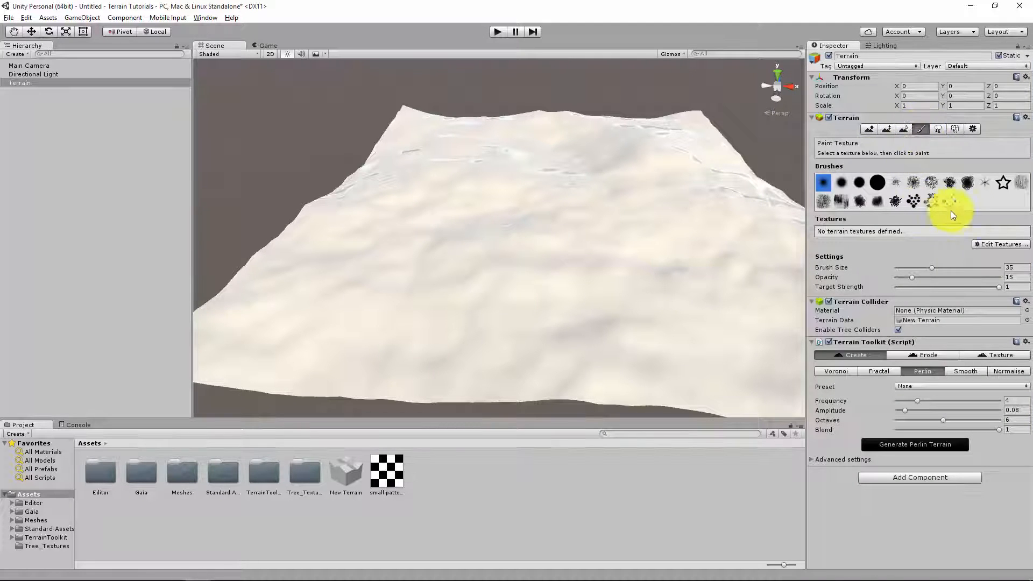
pyautogui.click(996, 245)
pyautogui.click(983, 247)
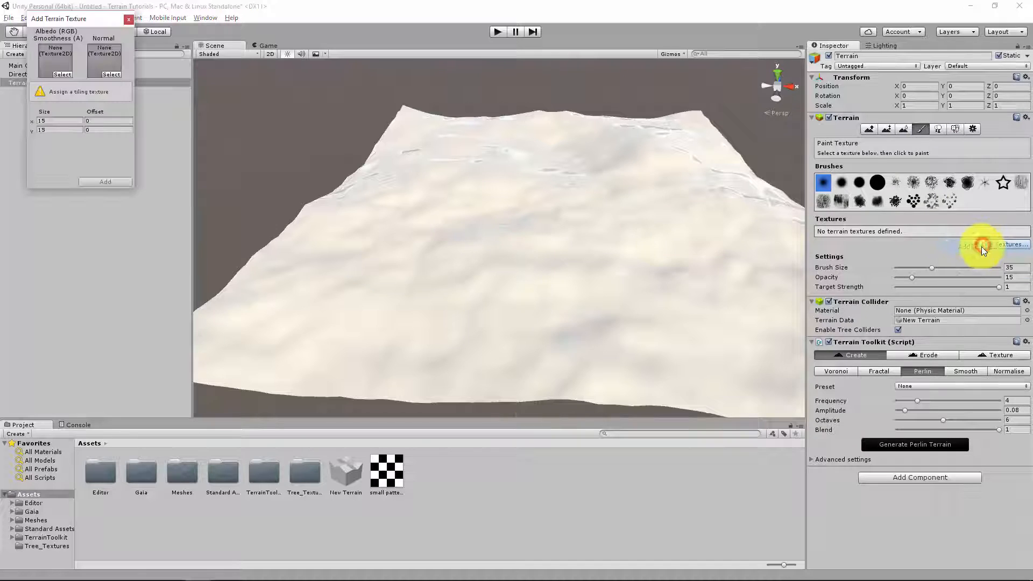
pyautogui.moveTo(386, 472); pyautogui.dragTo(52, 58)
pyautogui.click(114, 182)
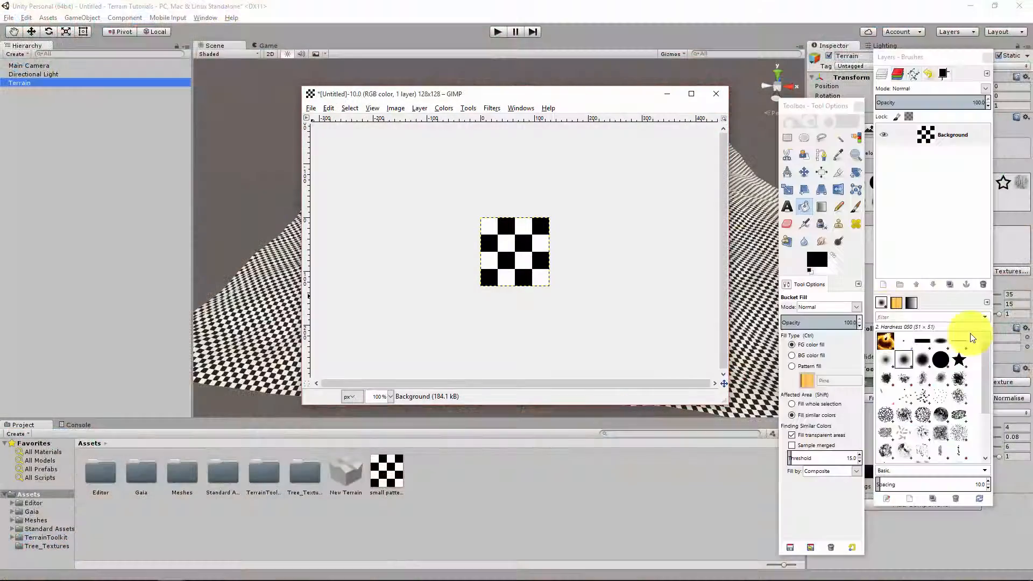
# Switch back to GIMP, create another blank 128 × 128 px image, and enlarge and reposition its window
pyautogui.click(311, 108)
pyautogui.click(325, 127)
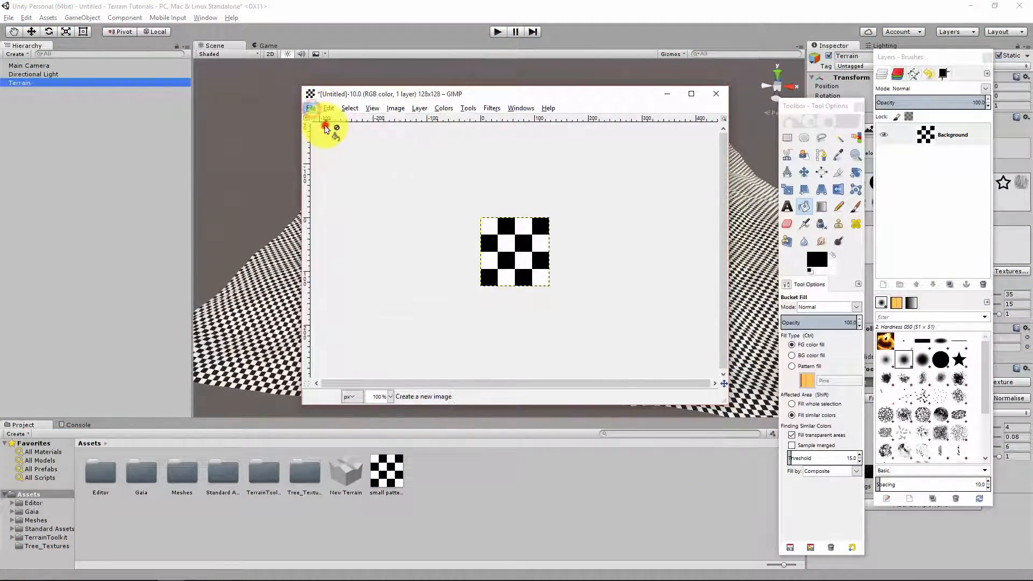
pyautogui.click(759, 239)
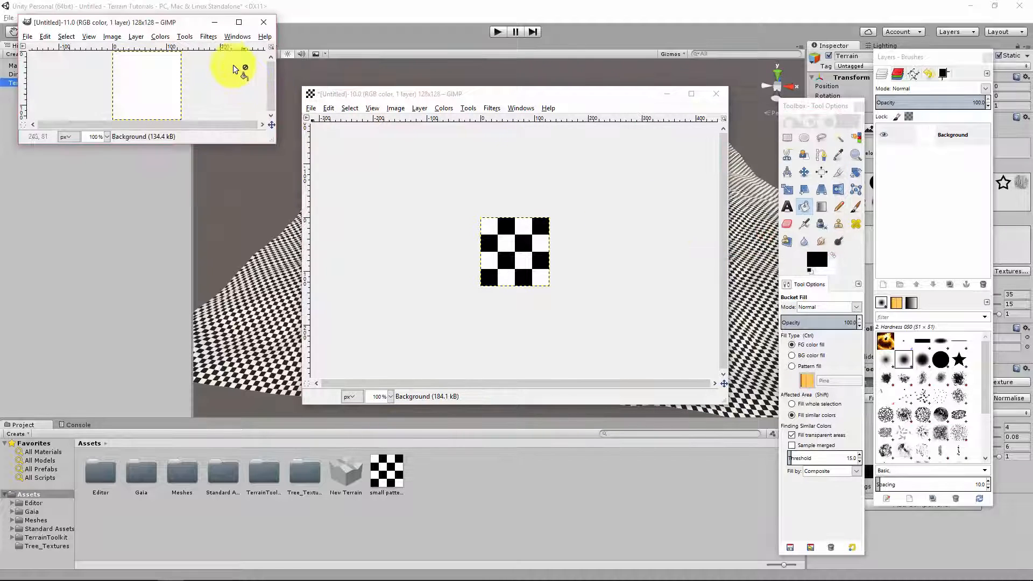
pyautogui.moveTo(275, 141); pyautogui.dragTo(324, 214)
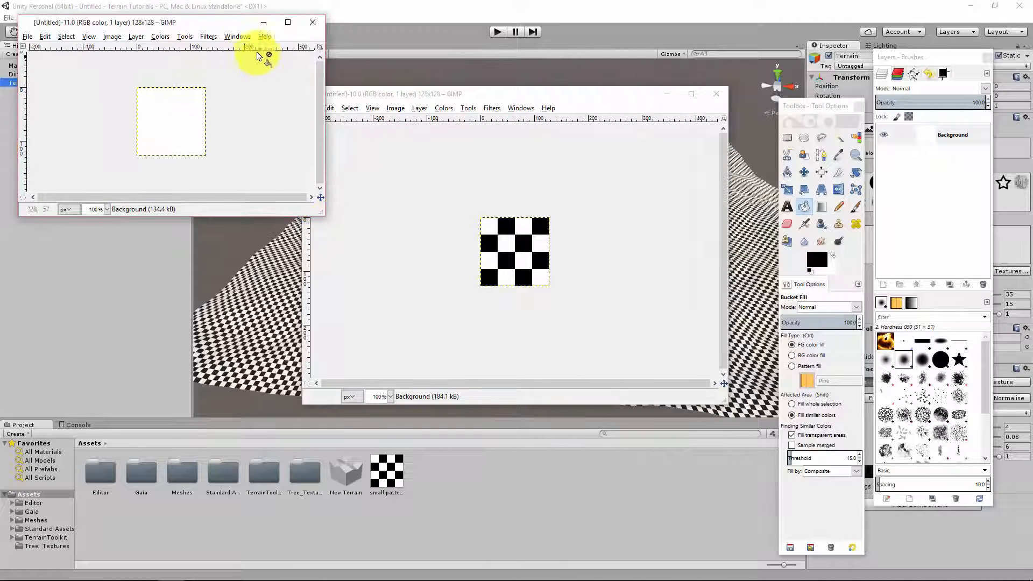
pyautogui.moveTo(239, 30); pyautogui.dragTo(536, 216)
# Close the exported black and white checkerboard image, discarding its changes
pyautogui.moveTo(504, 93); pyautogui.dragTo(312, 52)
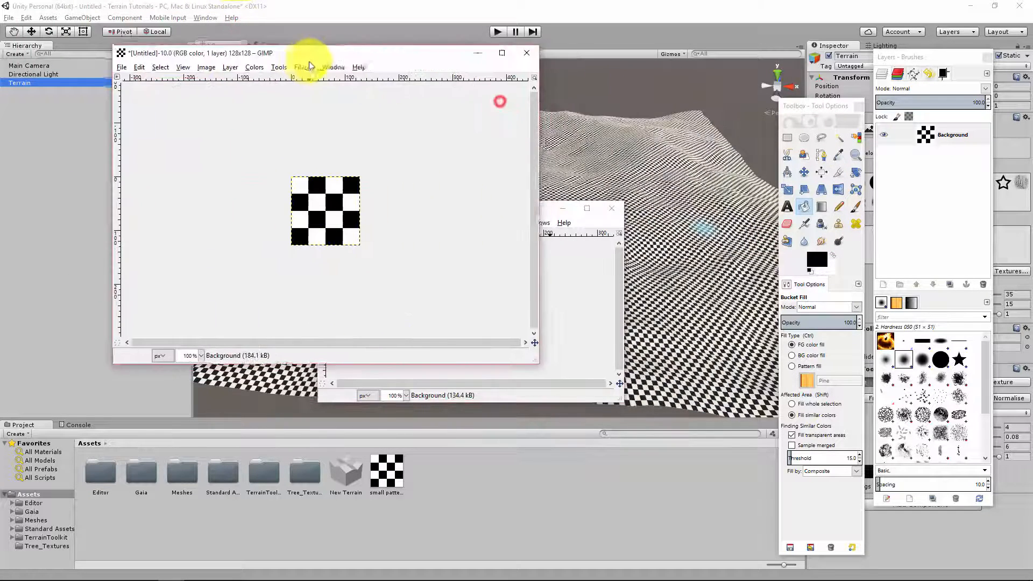
pyautogui.click(525, 54)
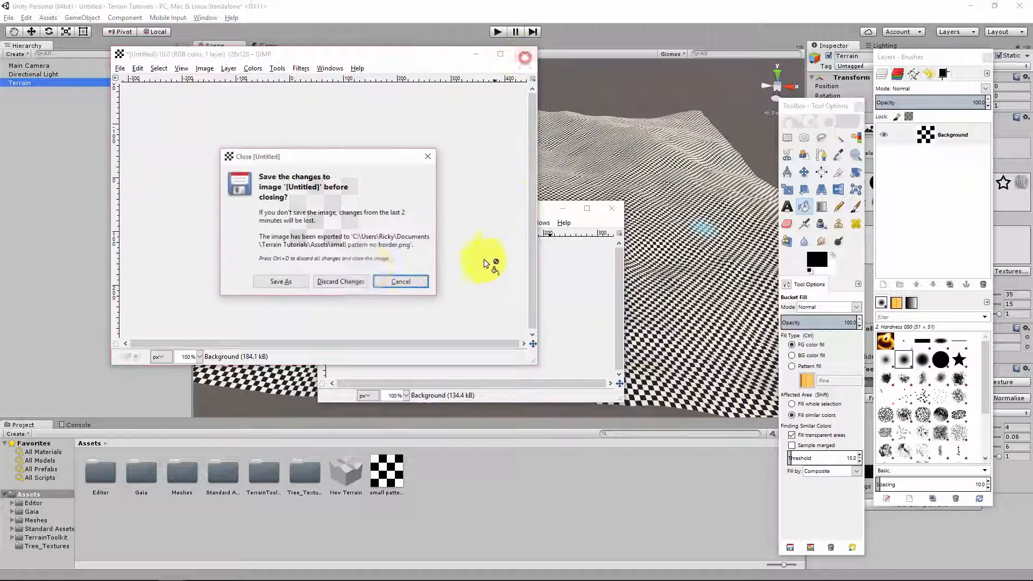
pyautogui.click(355, 282)
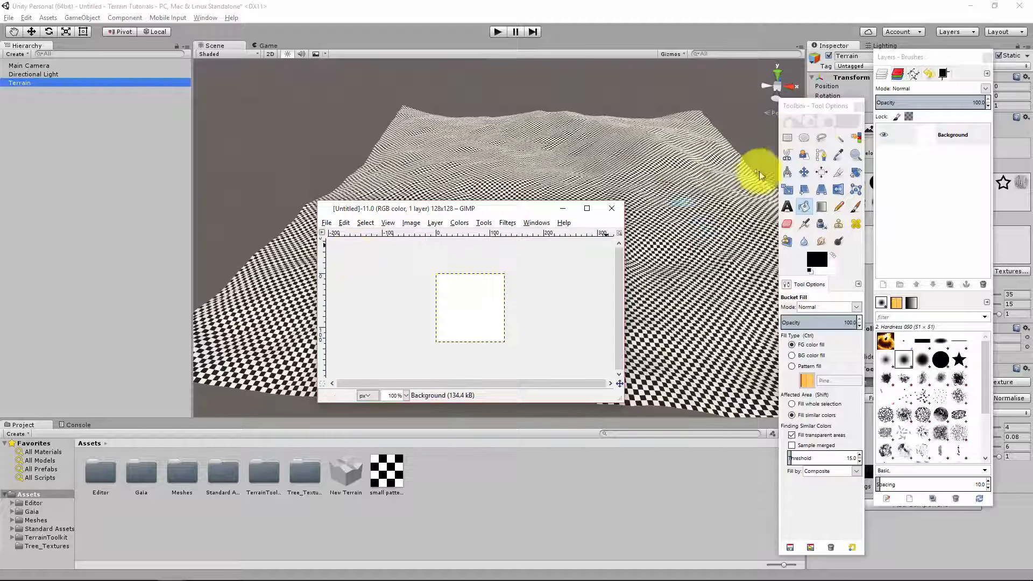
# Draw a rectangular selection about 58 × 70 px inside the blank image and set its position to 32, 32 px
pyautogui.click(787, 137)
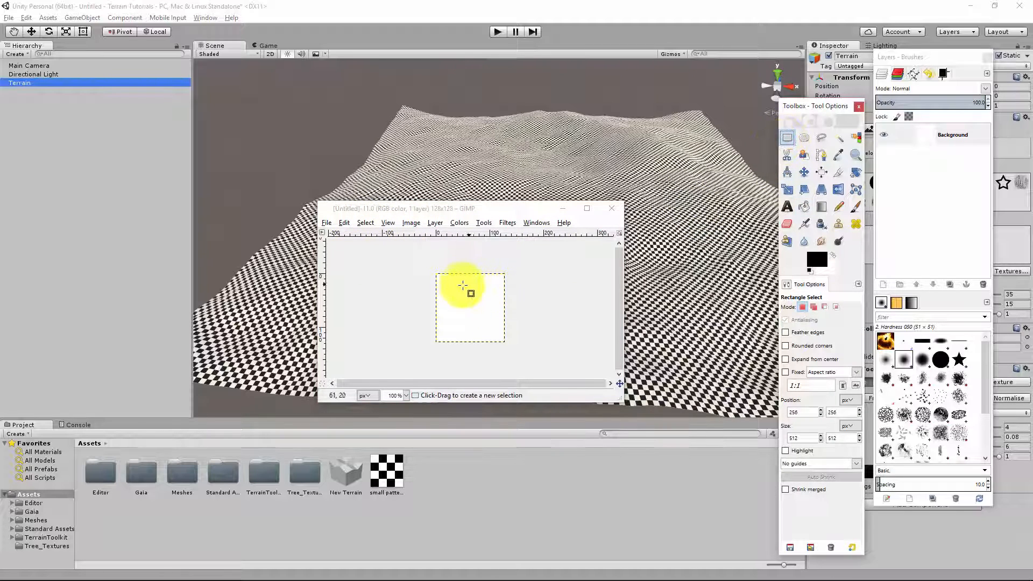
pyautogui.moveTo(452, 287); pyautogui.dragTo(484, 324)
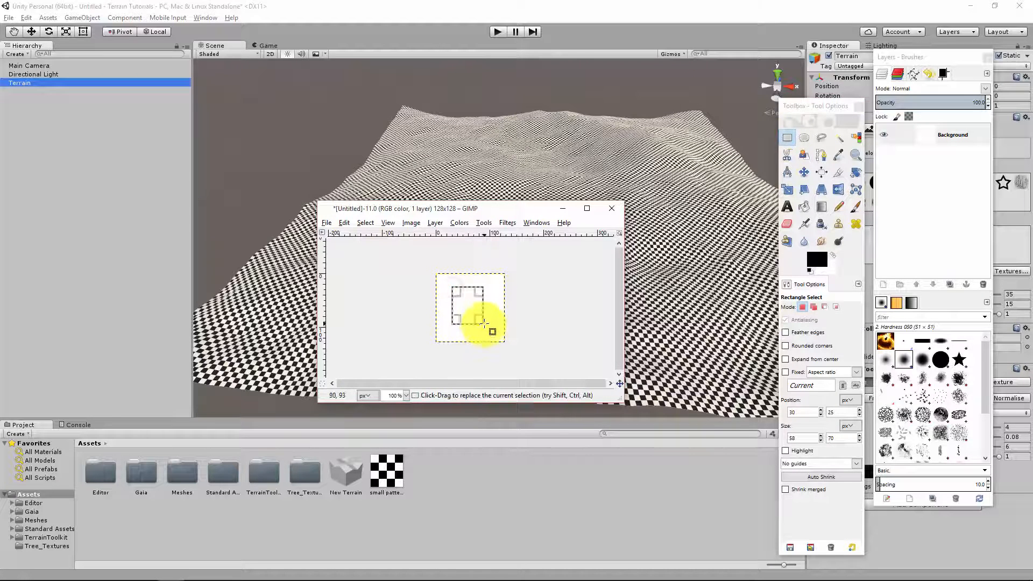
pyautogui.doubleClick(806, 414)
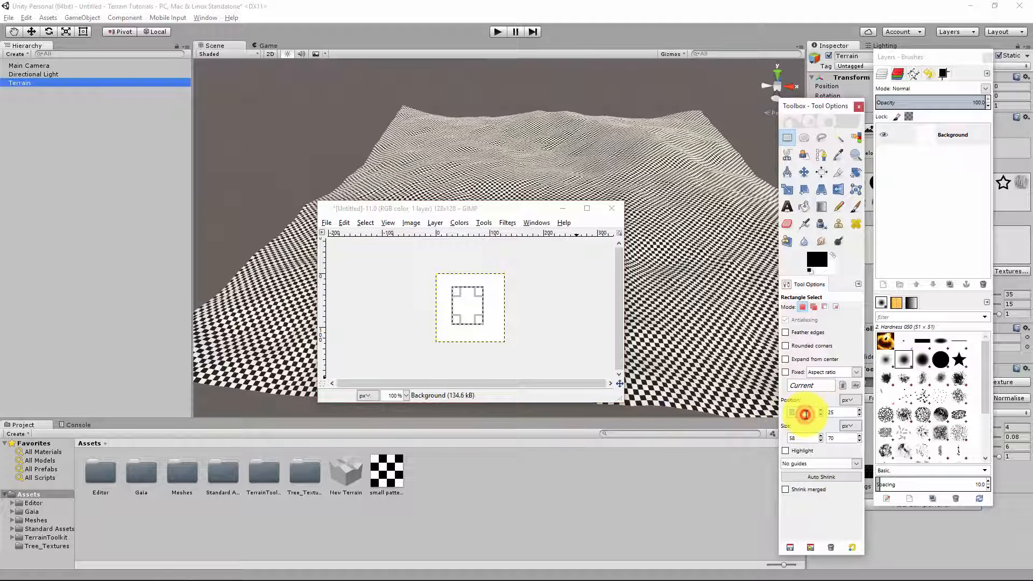
pyautogui.write('32')
pyautogui.click(833, 413)
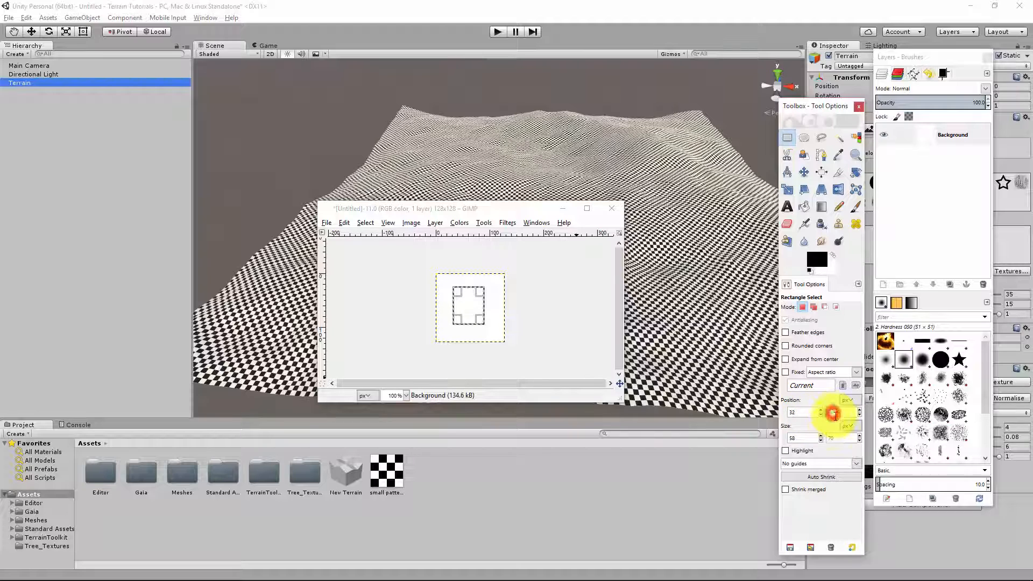
pyautogui.write('32')
# Set the rectangular selection's size to 64 × 64 px
pyautogui.click(806, 438)
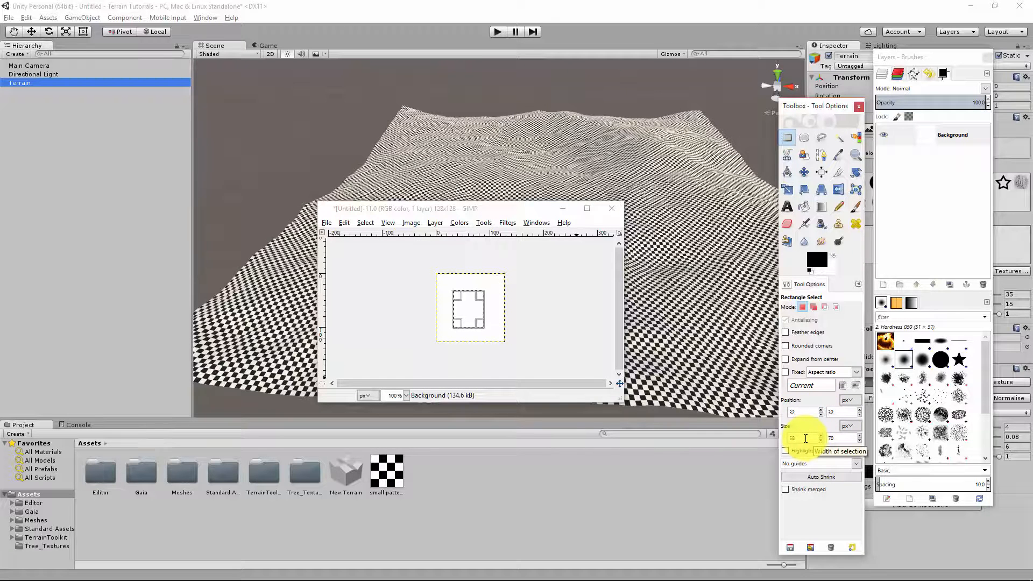
pyautogui.doubleClick(806, 438)
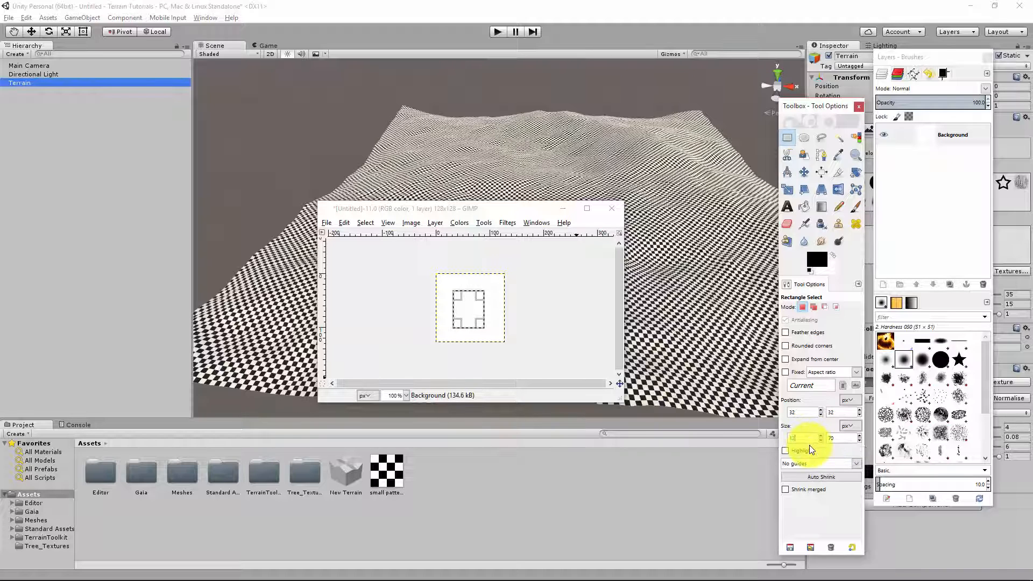
pyautogui.write('128')
pyautogui.press('Tab')
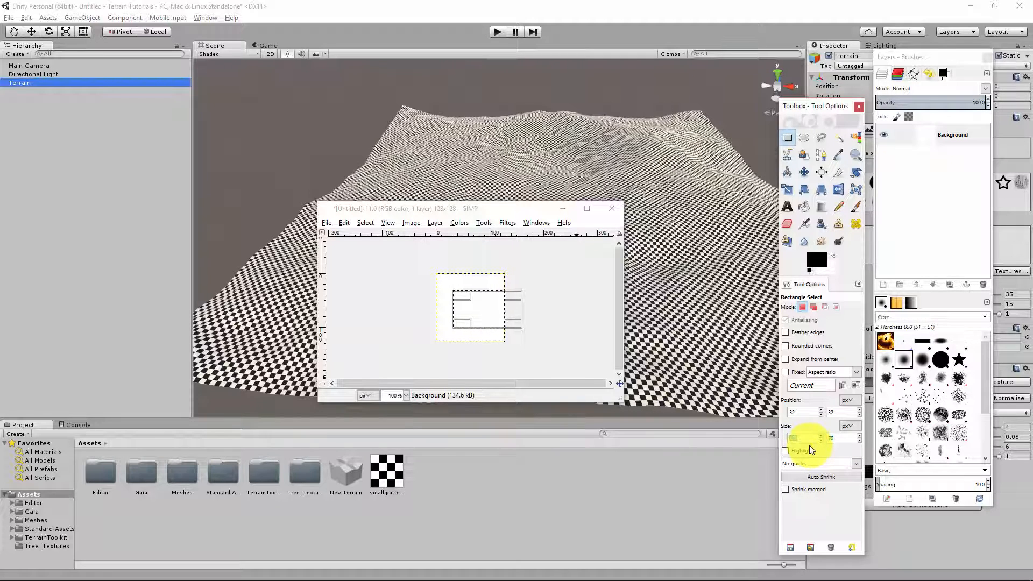
pyautogui.write('64')
pyautogui.press('Tab')
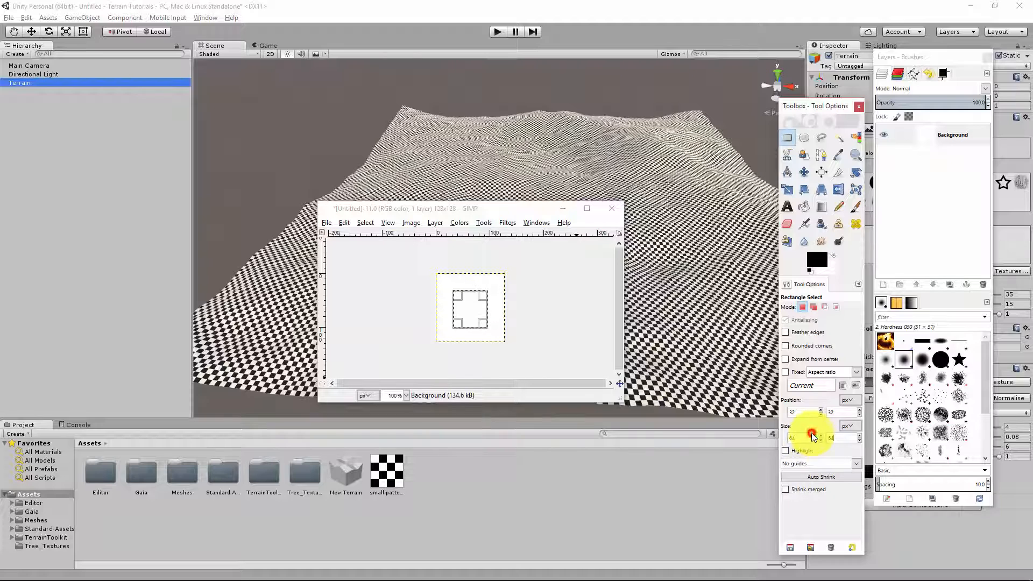
pyautogui.click(810, 438)
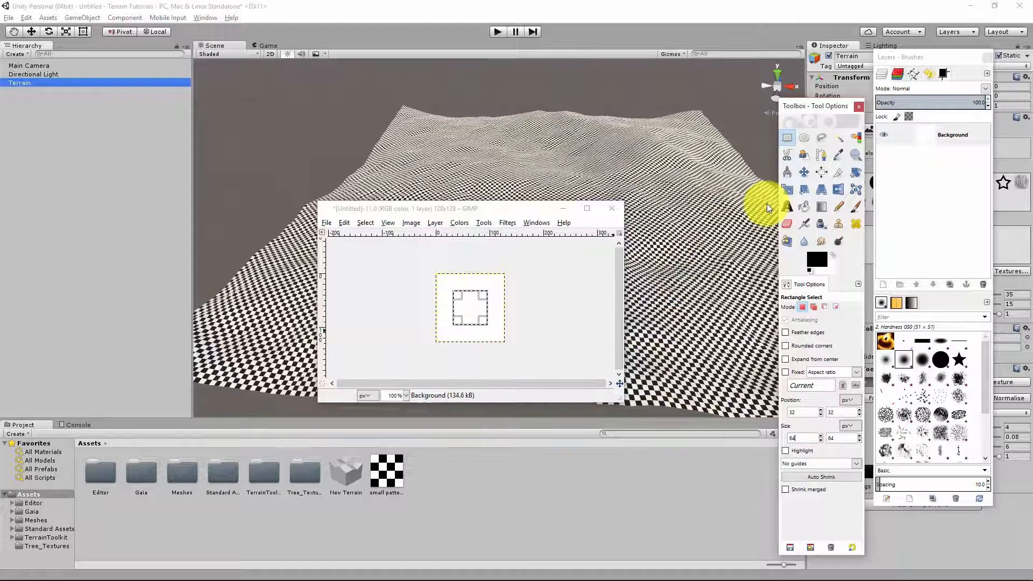
# Set the foreground colour to bright green (1eff00) and bucket fill the central square selection with it
pyautogui.click(815, 259)
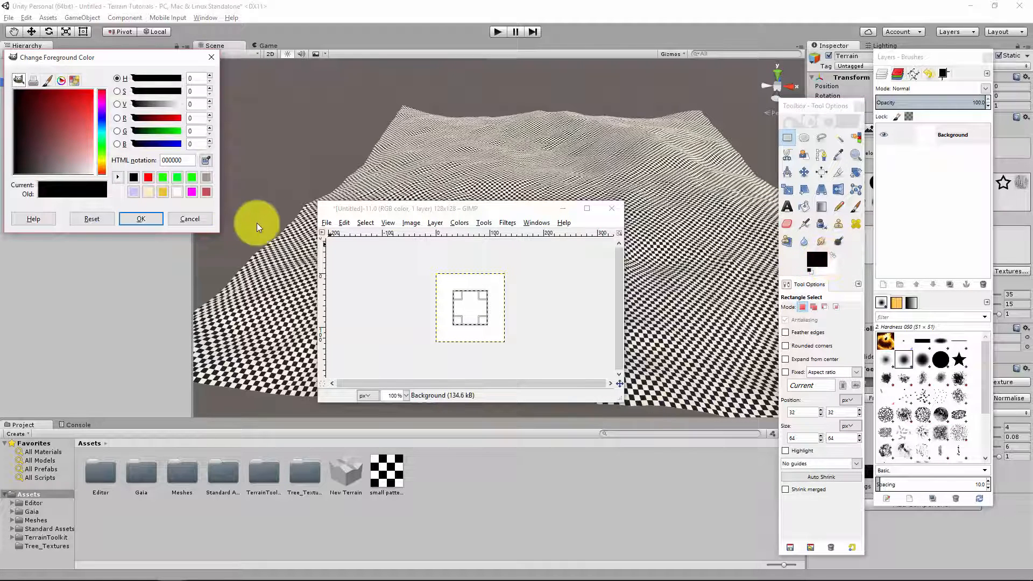
pyautogui.click(163, 178)
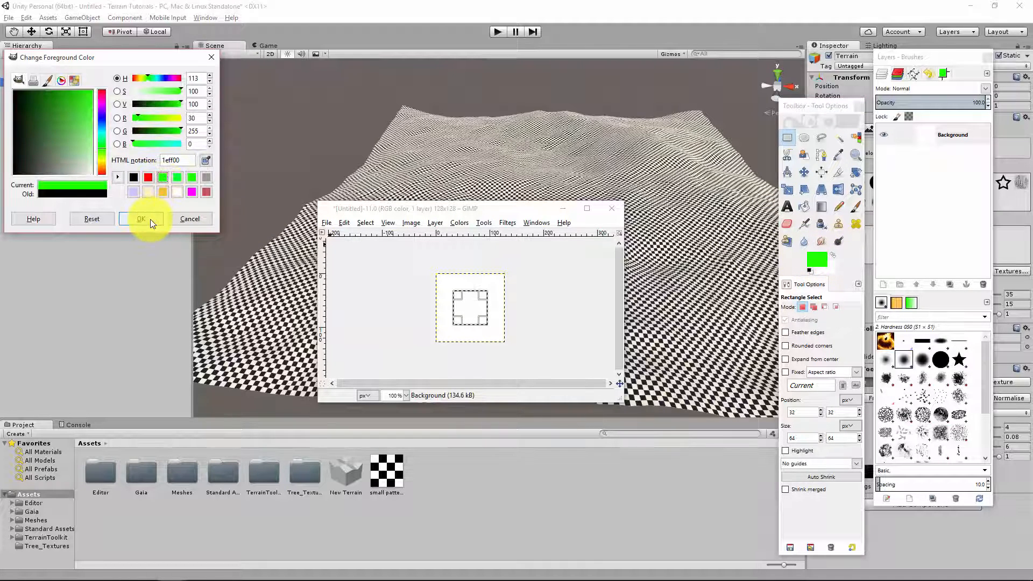
pyautogui.click(141, 218)
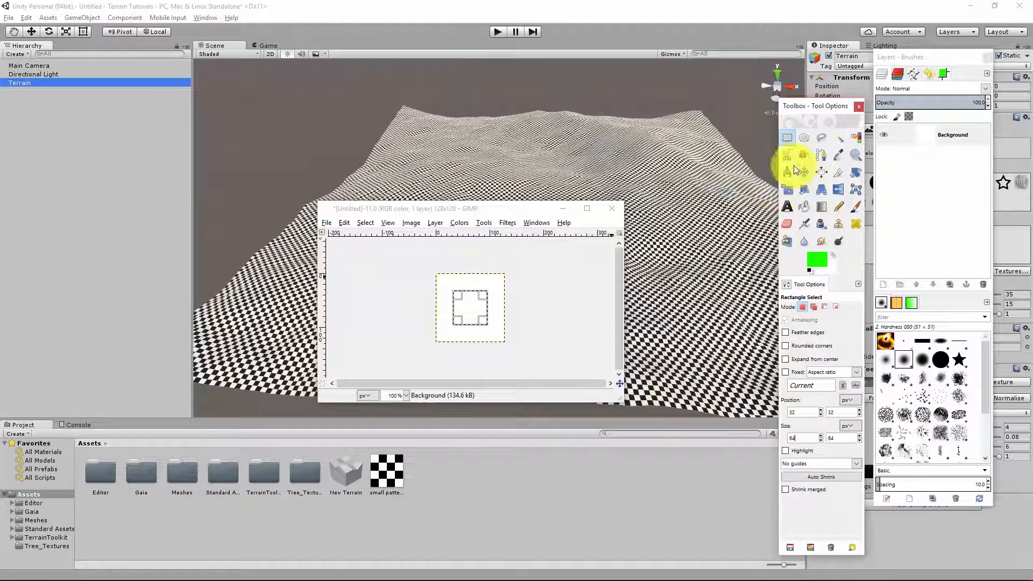
pyautogui.click(804, 206)
pyautogui.click(468, 306)
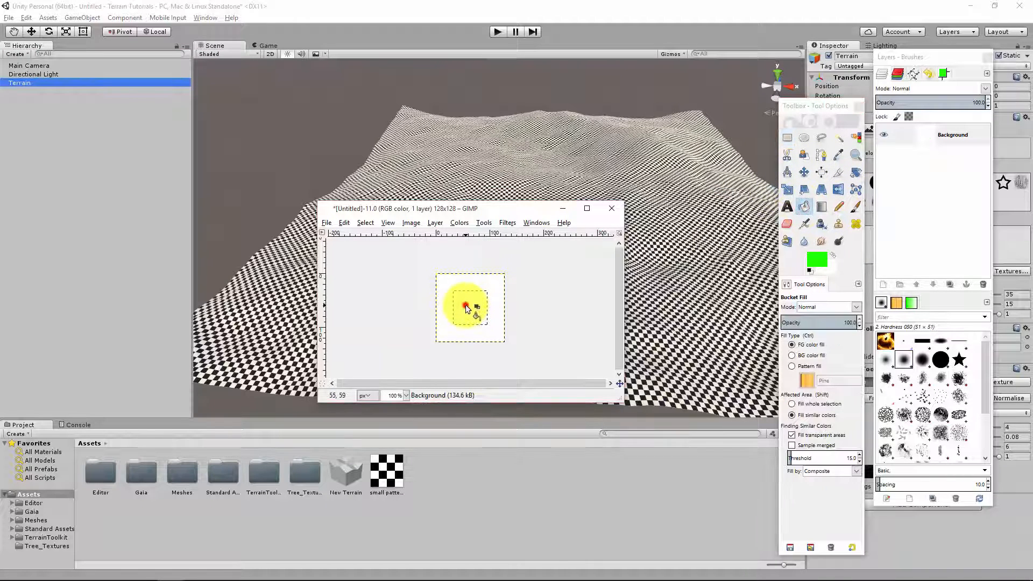
# Invert the selection and bucket fill the border area around the green square with red
pyautogui.click(365, 222)
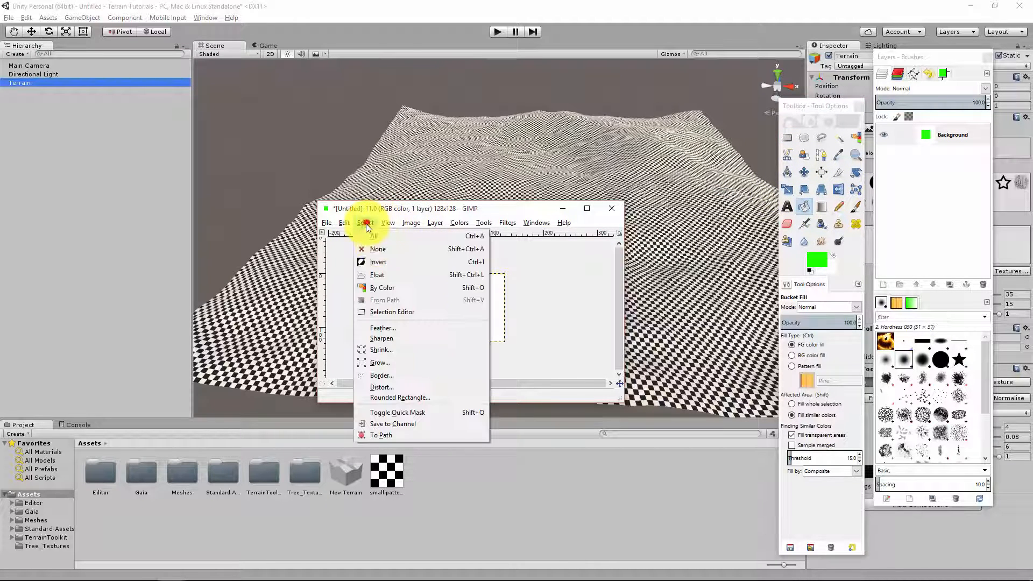
pyautogui.click(394, 262)
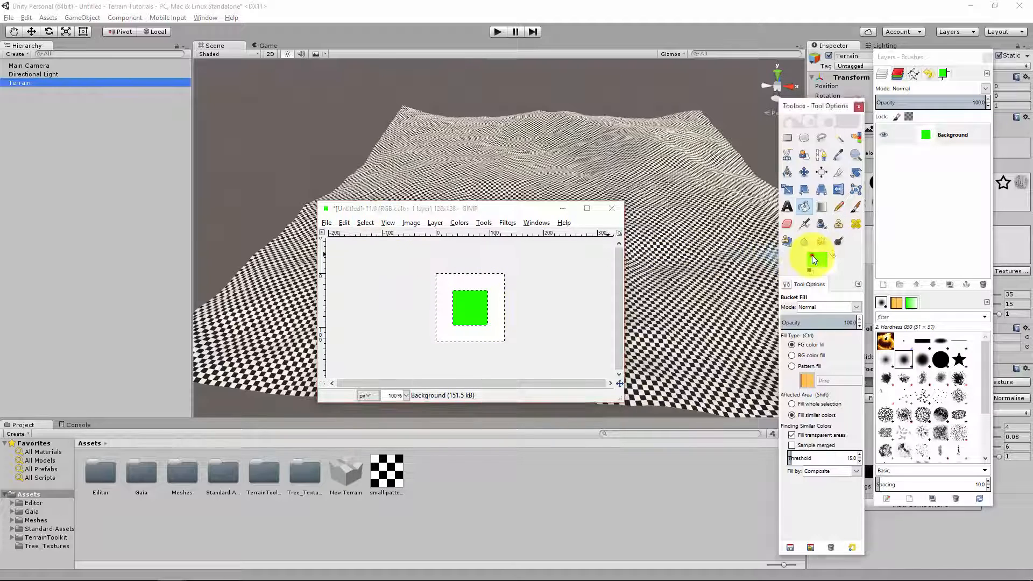
pyautogui.click(817, 260)
pyautogui.click(162, 177)
pyautogui.click(153, 219)
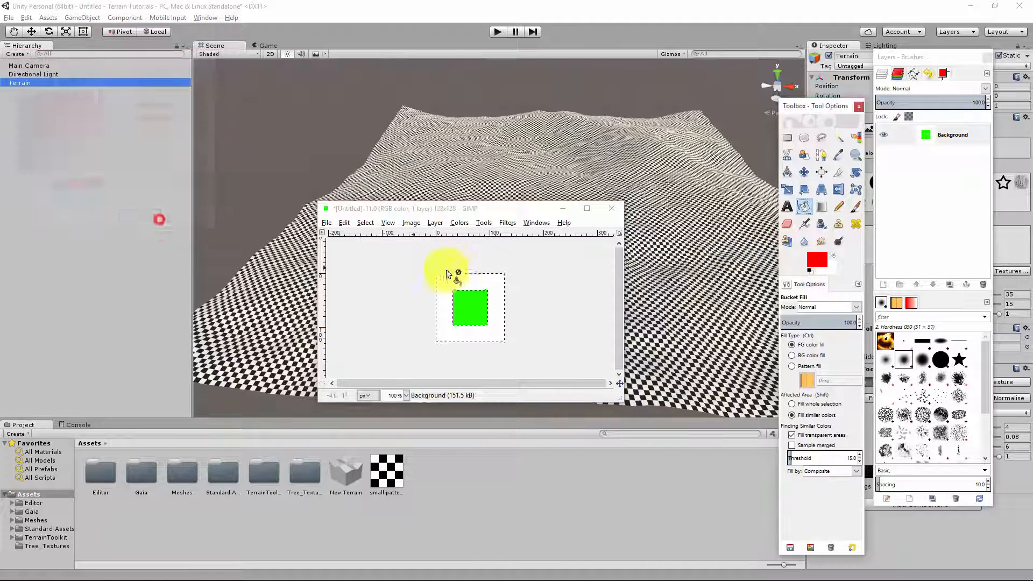
pyautogui.click(486, 285)
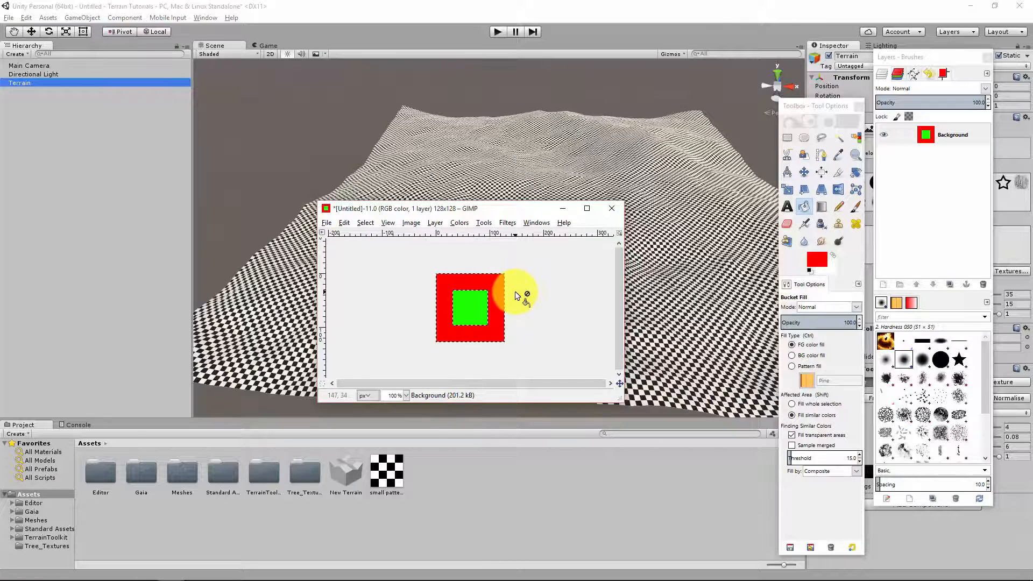
# Export the image as "small border no pattern.png" into the Terrain Tutorials Assets folder with the default PNG options
pyautogui.hotkey('ctrl', 'shift', 'e')
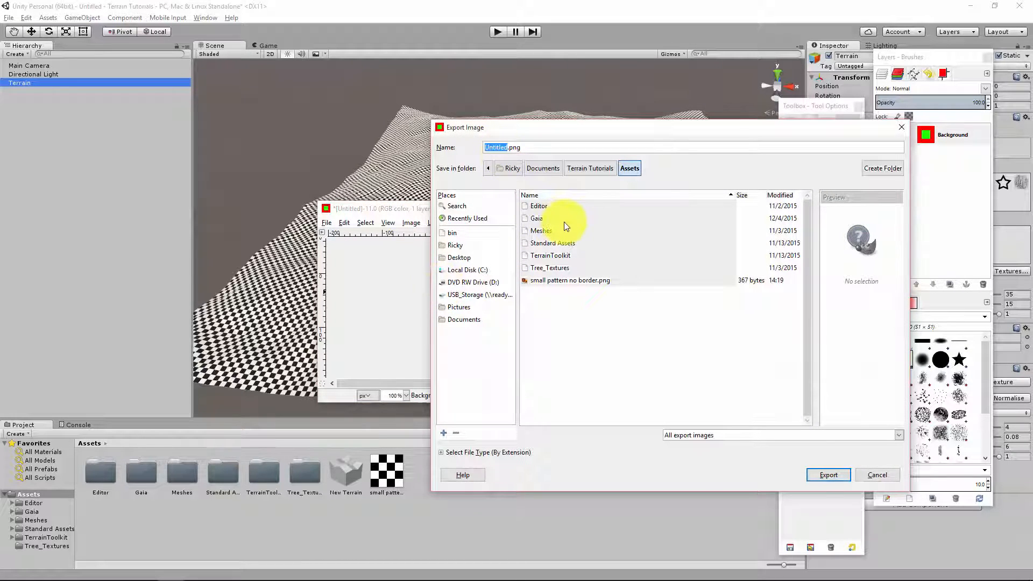
pyautogui.write('small bo')
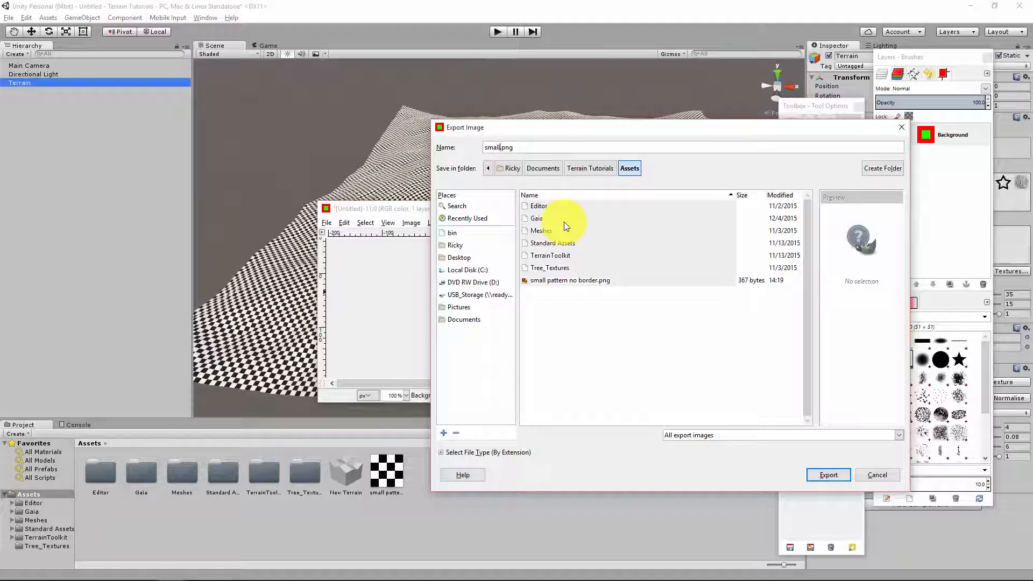
pyautogui.write('rder no pattern')
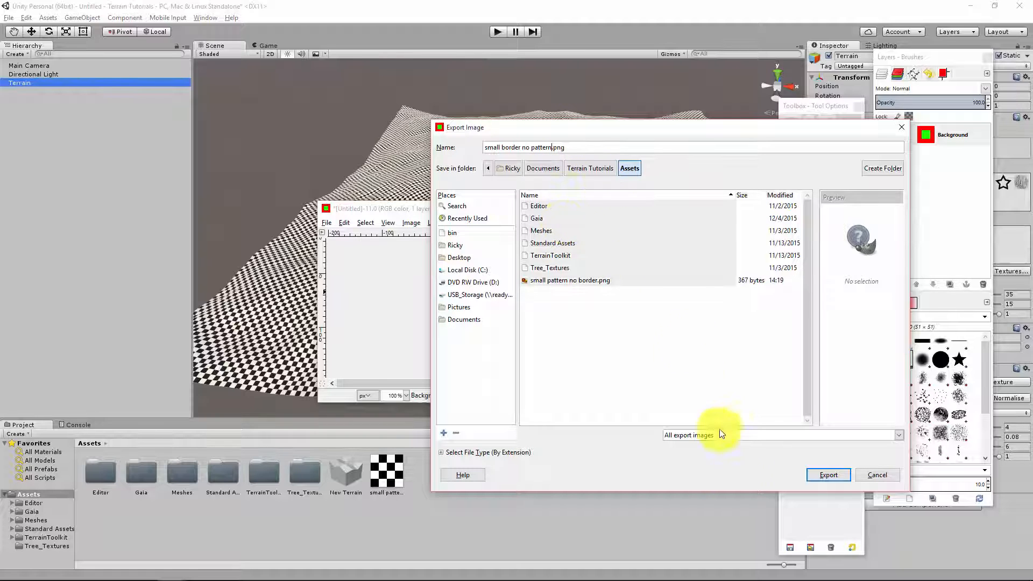
pyautogui.click(836, 474)
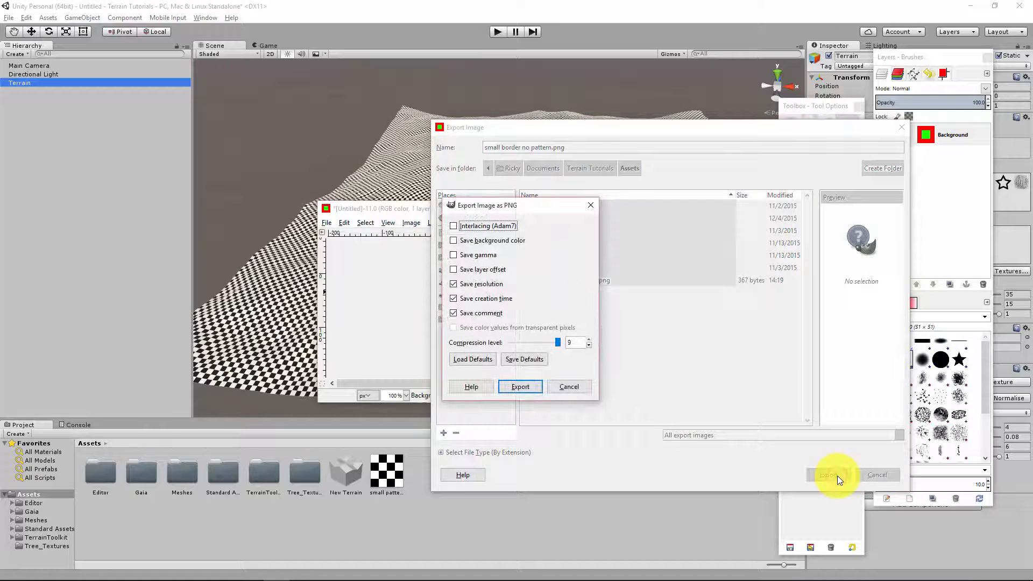
pyautogui.click(521, 389)
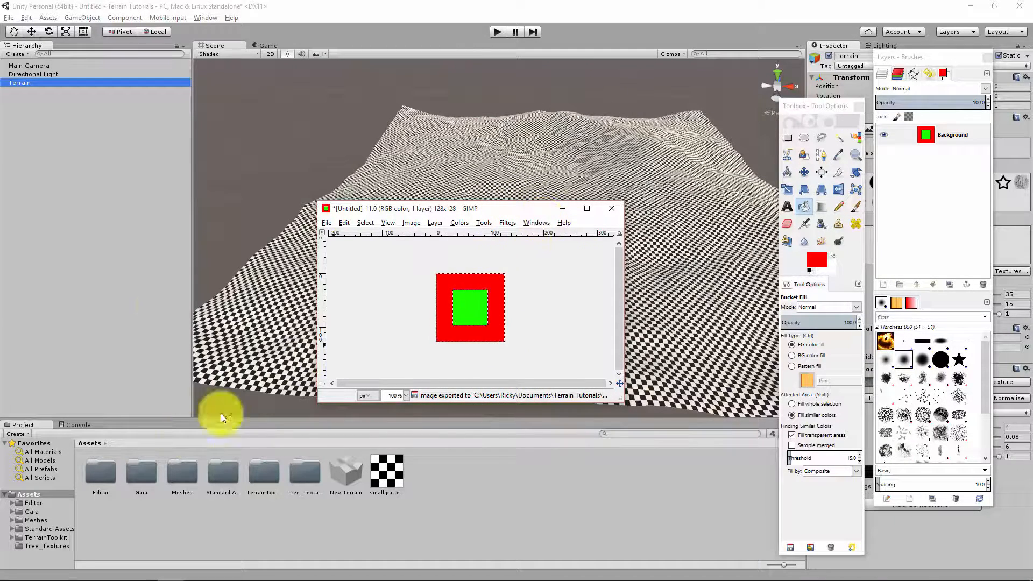
# Switch to Unity and replace the terrain's checkerboard albedo texture with the small red and green border image
pyautogui.click(142, 246)
pyautogui.click(495, 265)
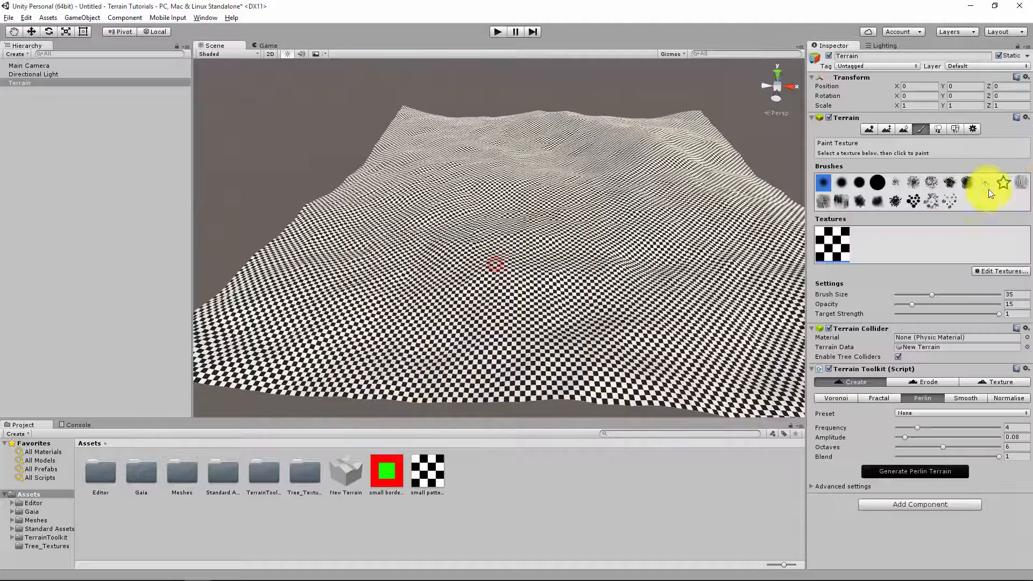
pyautogui.click(994, 272)
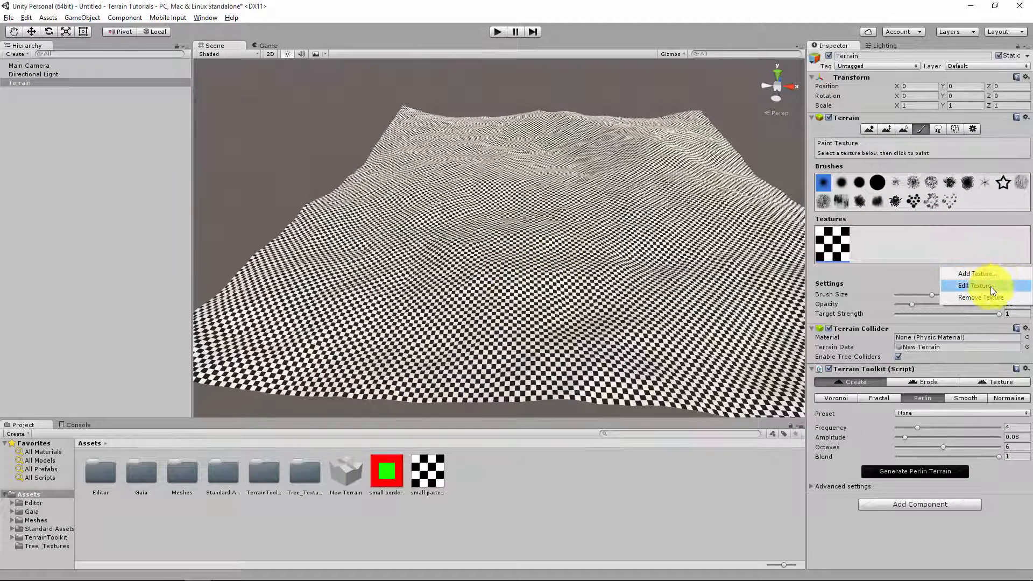
pyautogui.click(991, 287)
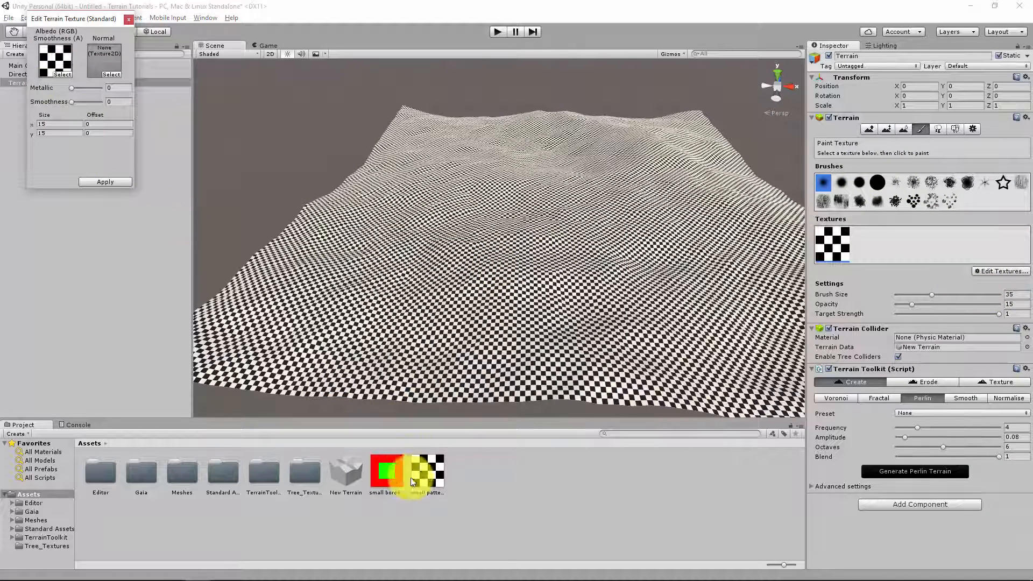
pyautogui.moveTo(393, 474); pyautogui.dragTo(61, 72)
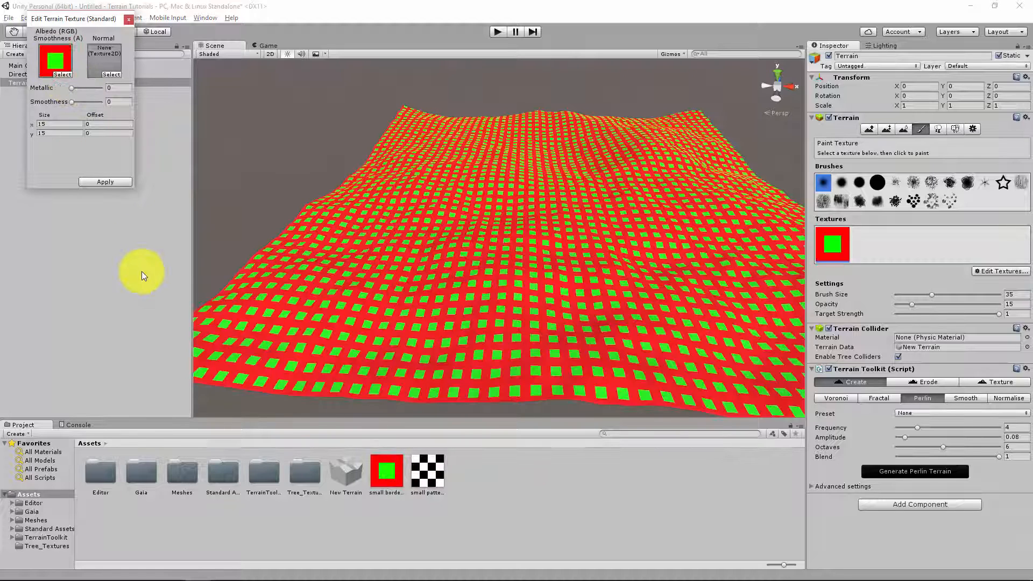
pyautogui.click(123, 182)
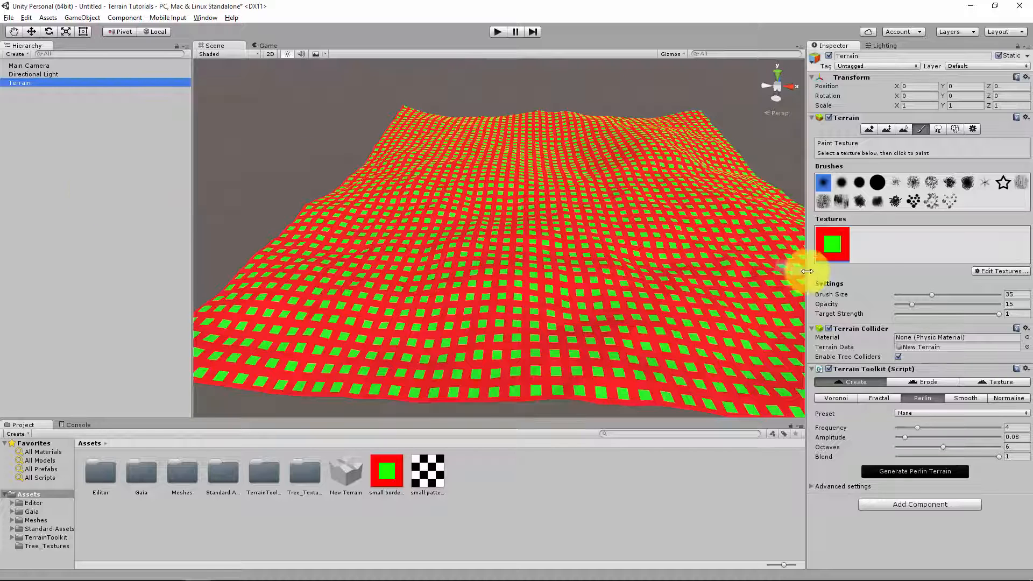
# Edit the terrain's red and green texture and set its tile size to 25 in both x and y
pyautogui.click(1000, 271)
pyautogui.click(991, 286)
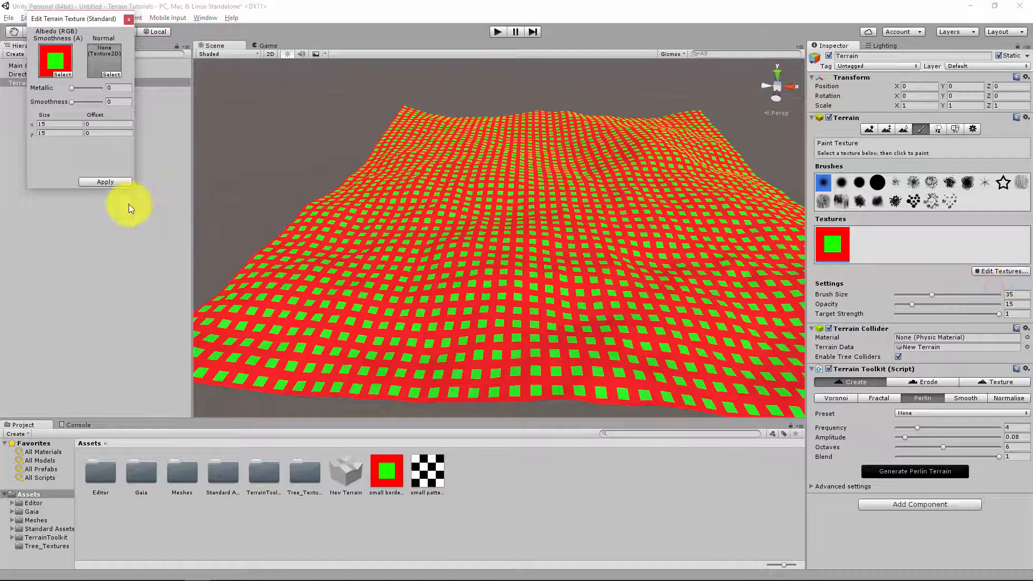
pyautogui.click(48, 123)
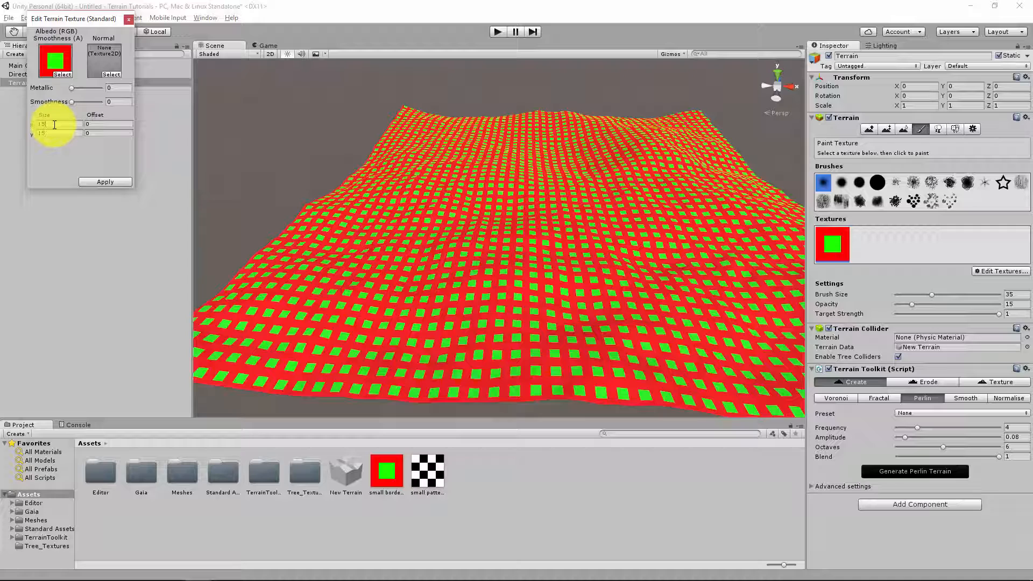
pyautogui.press('BackSpace')
pyautogui.press('BackSpace')
pyautogui.write('25')
pyautogui.press('Tab')
pyautogui.write('25')
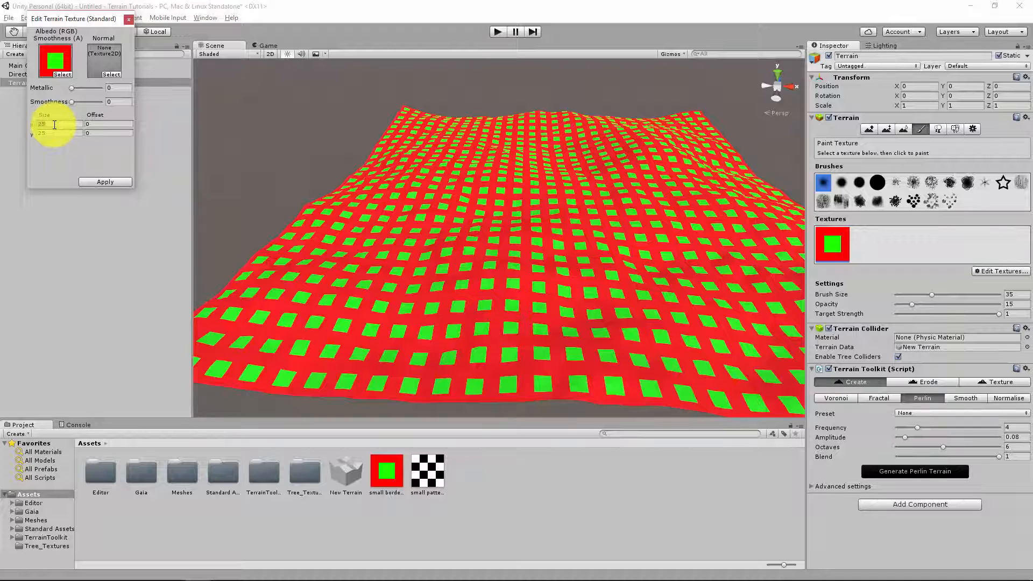
# Set the terrain texture's tile size to 700 in both x and y and apply it
pyautogui.write('700')
pyautogui.press('Tab')
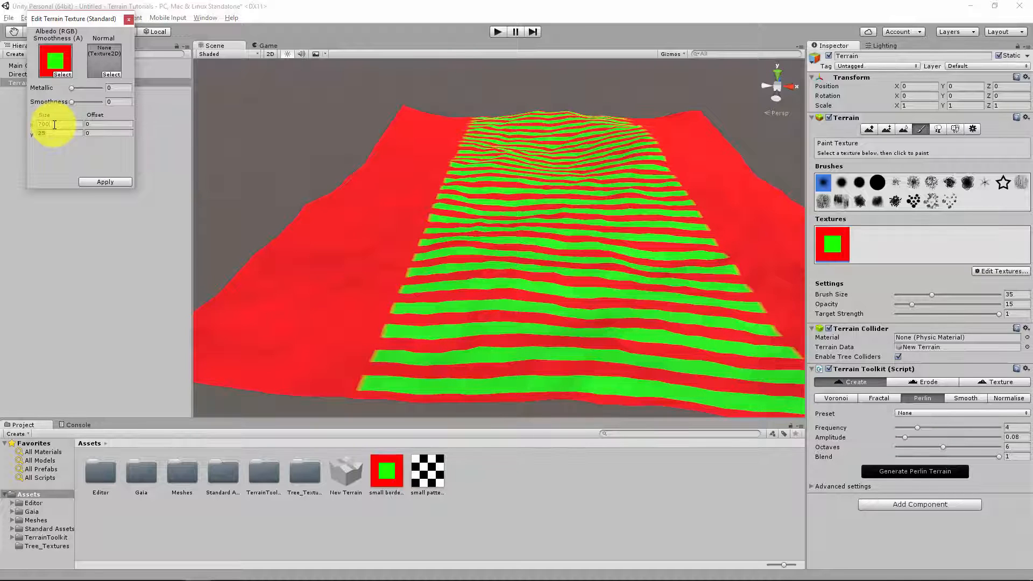
pyautogui.write('700')
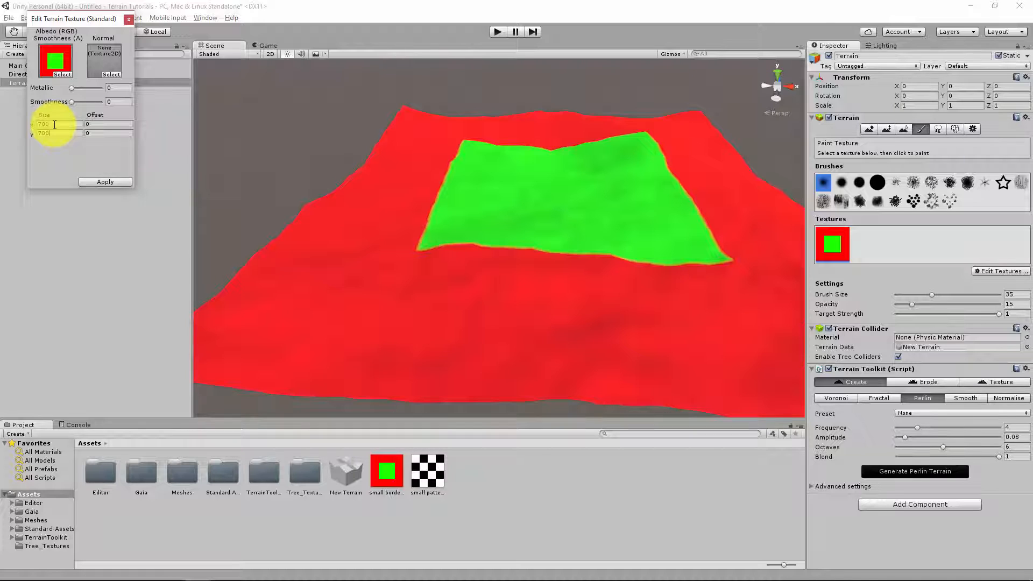
pyautogui.click(123, 182)
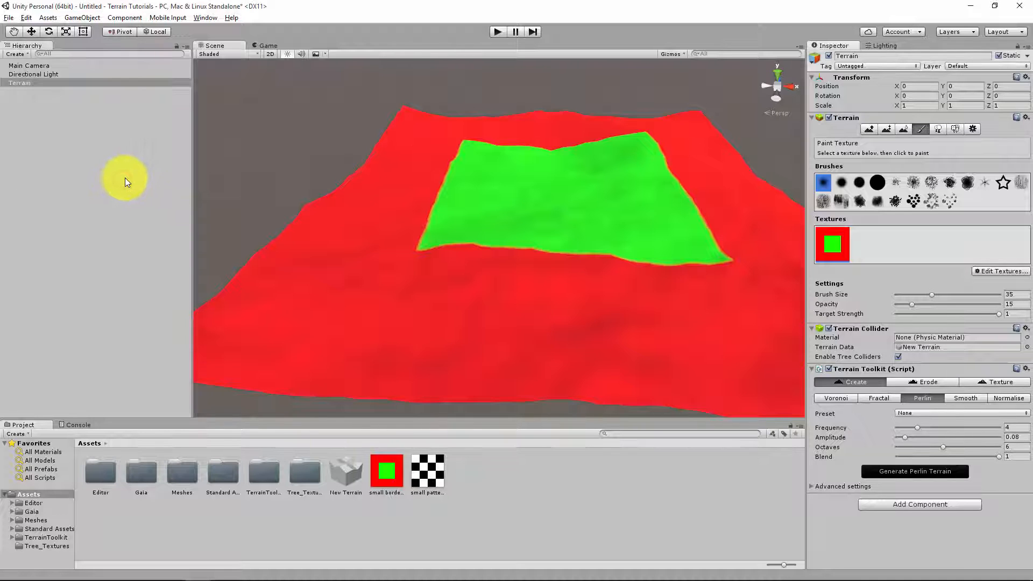
# Search the project assets for "fps", place the FPSController prefab on the terrain's green area, and start play mode
pyautogui.moveTo(466, 192); pyautogui.dragTo(602, 219, button='right')
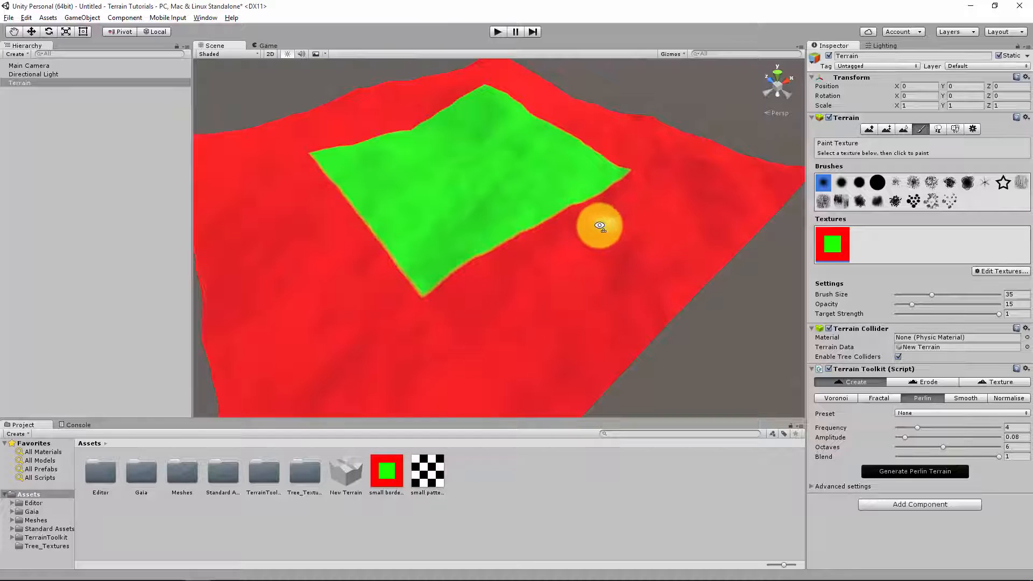
pyautogui.moveTo(602, 219); pyautogui.dragTo(563, 221, button='right')
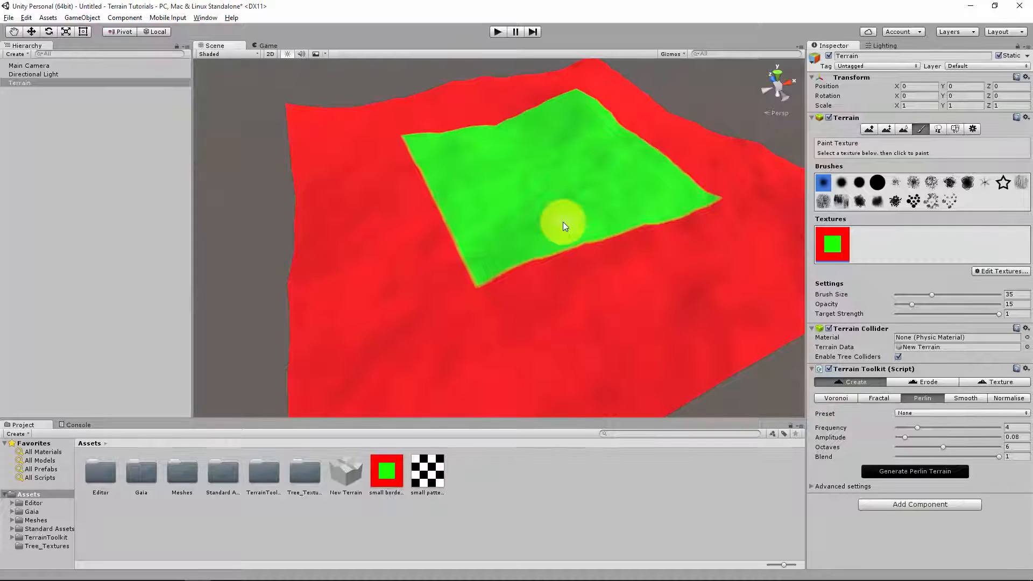
pyautogui.click(677, 434)
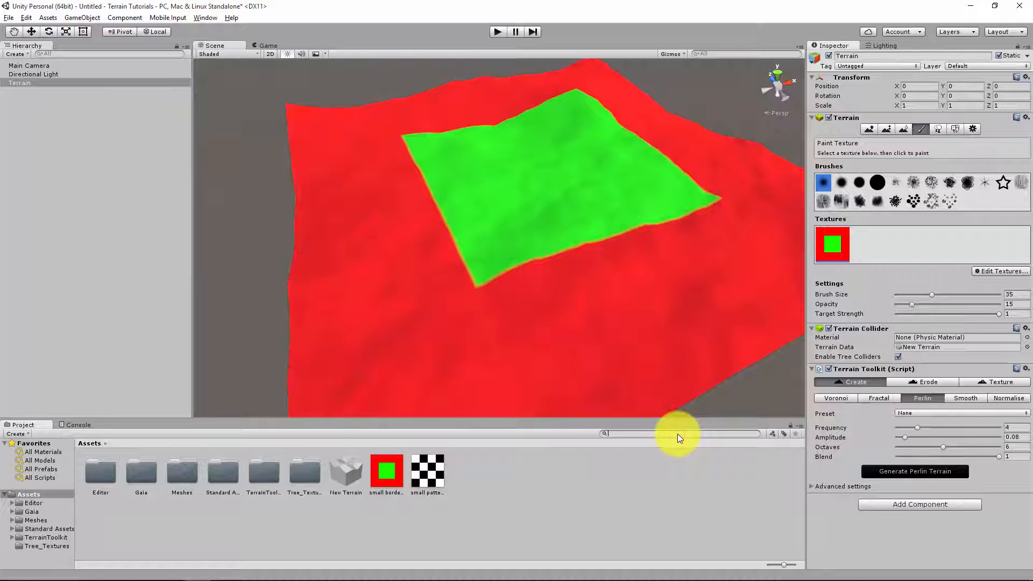
pyautogui.write('fps')
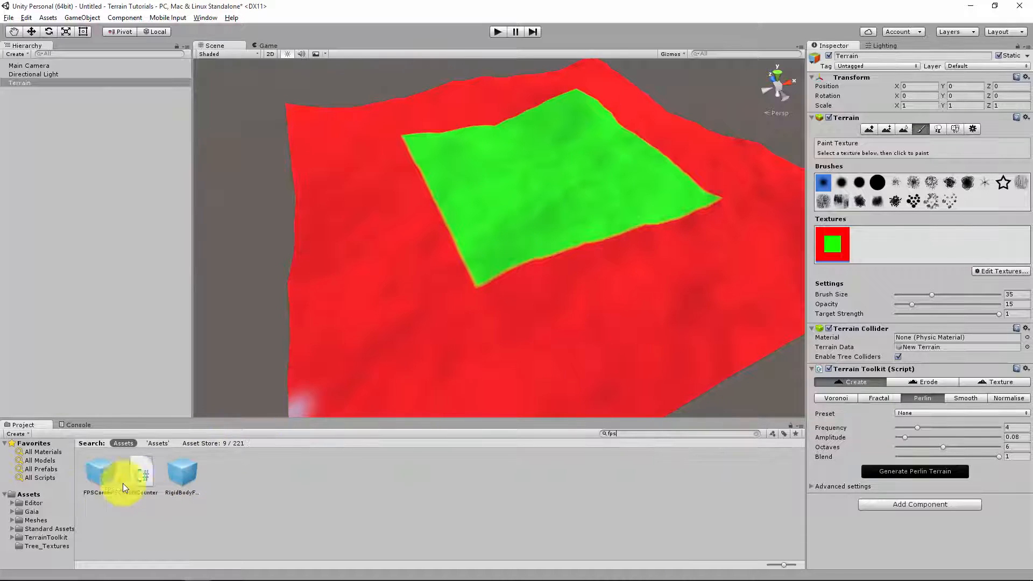
pyautogui.click(99, 481)
pyautogui.moveTo(115, 477); pyautogui.dragTo(498, 199)
pyautogui.press('f')
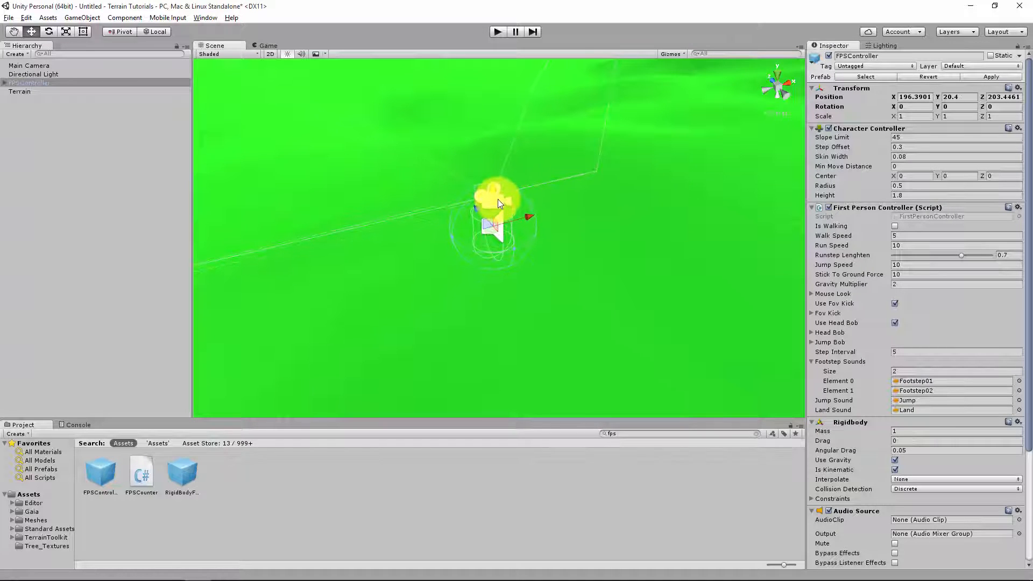
pyautogui.click(498, 31)
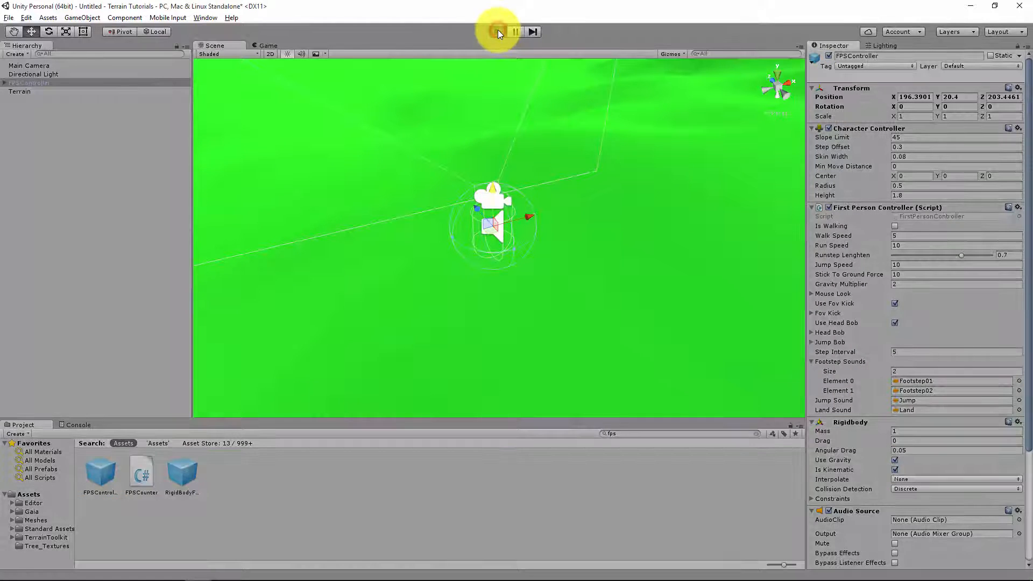
# Walk the first-person controller across the green terrain to examine the stretched texture up close, and stop play mode
pyautogui.press('w')
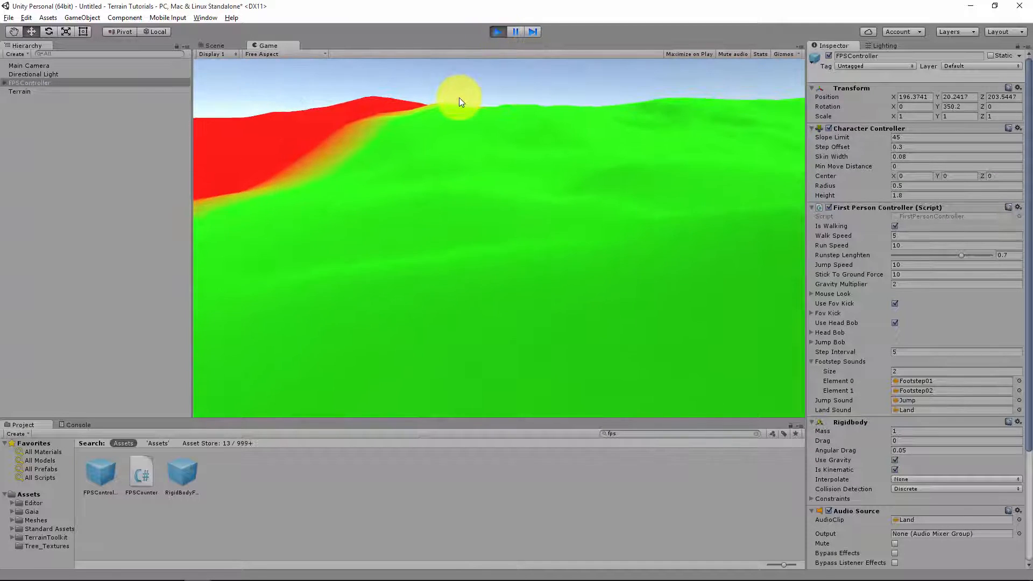
pyautogui.press('w')
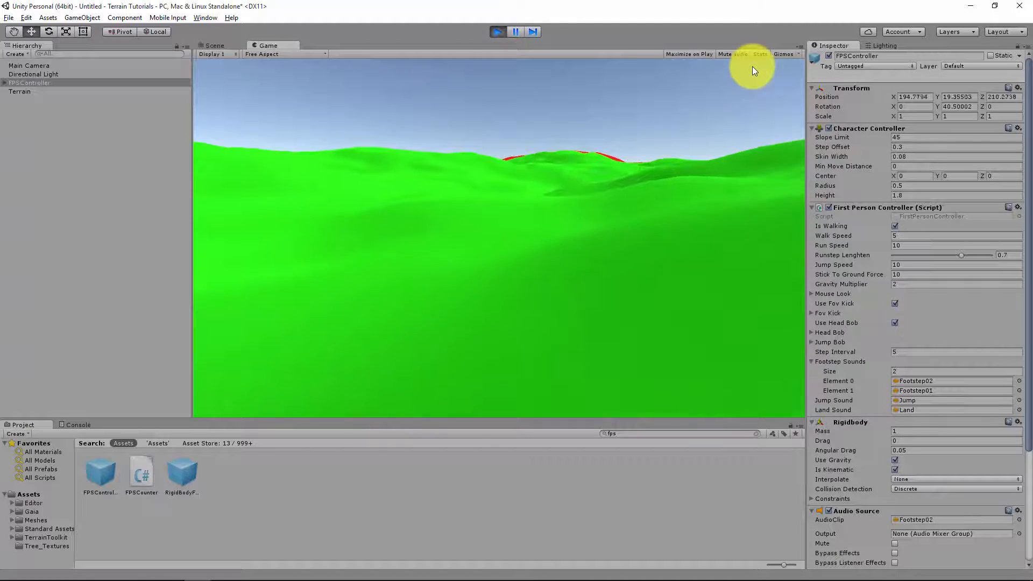
pyautogui.press('w')
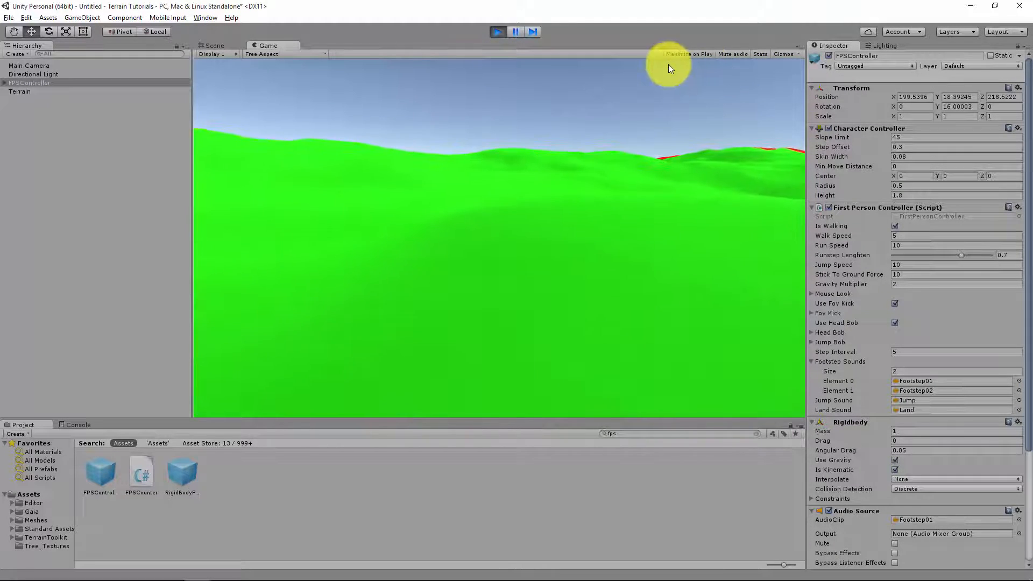
pyautogui.press('w')
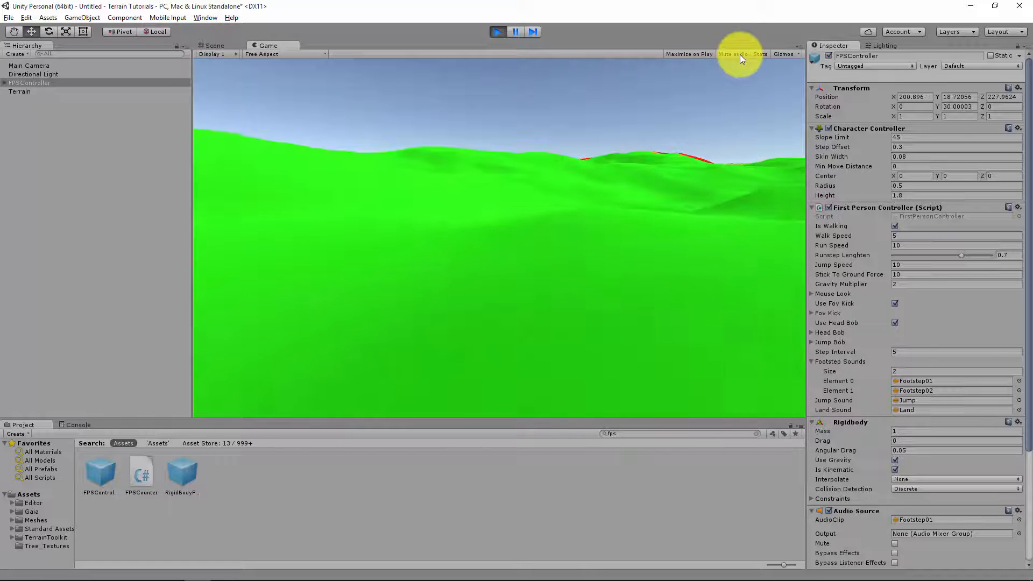
pyautogui.press('w')
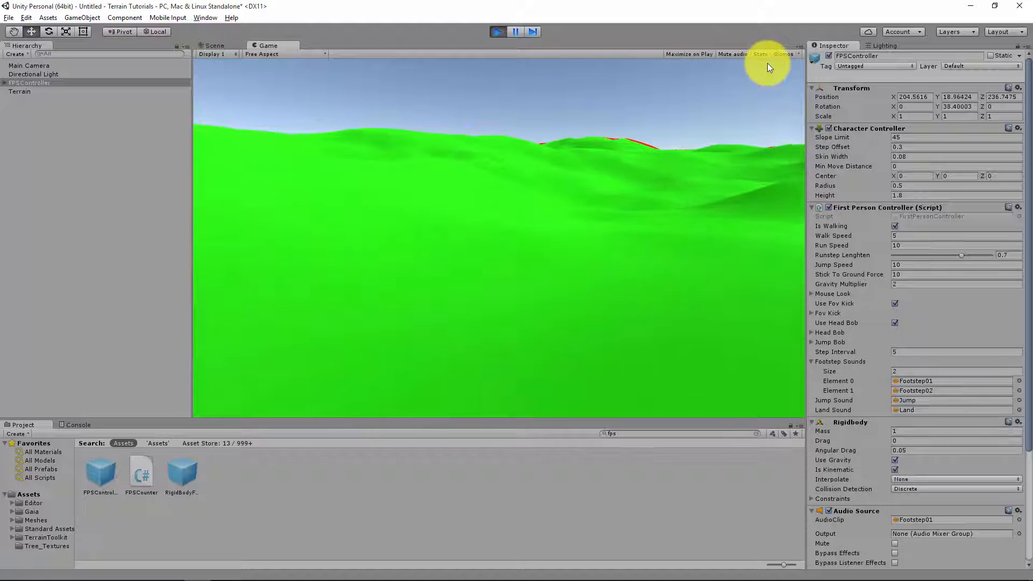
pyautogui.press('w')
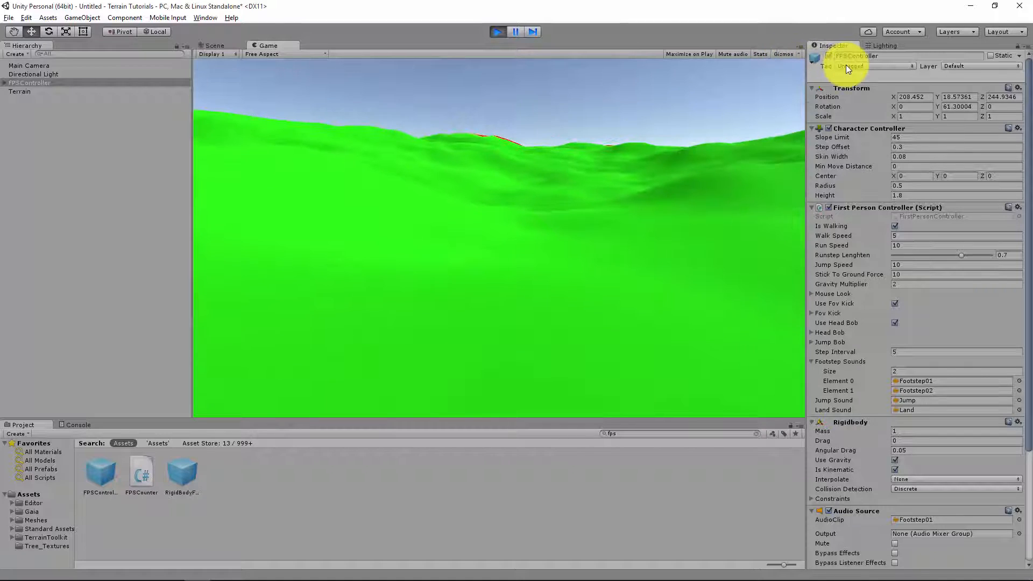
pyautogui.press('w')
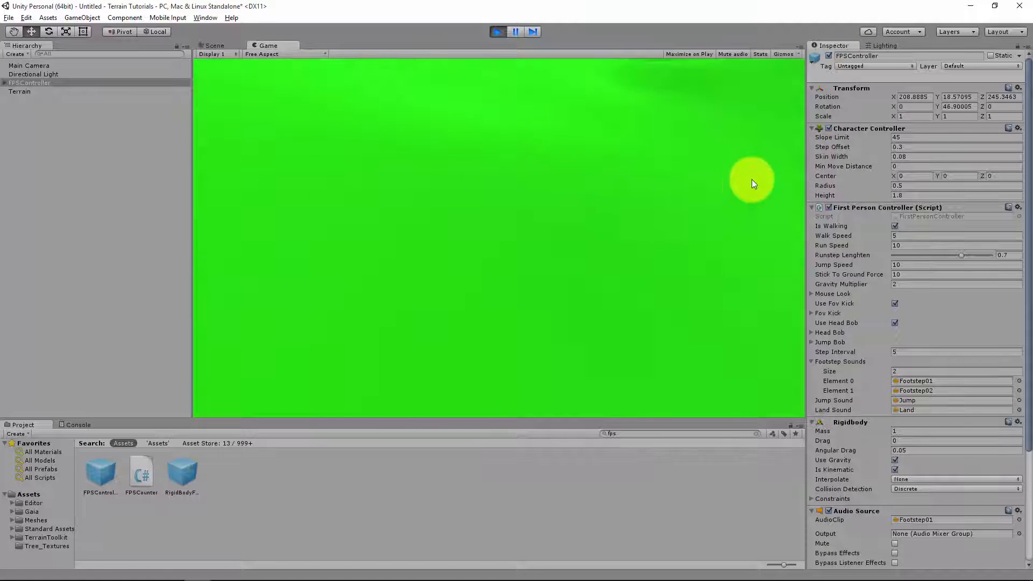
pyautogui.press('w')
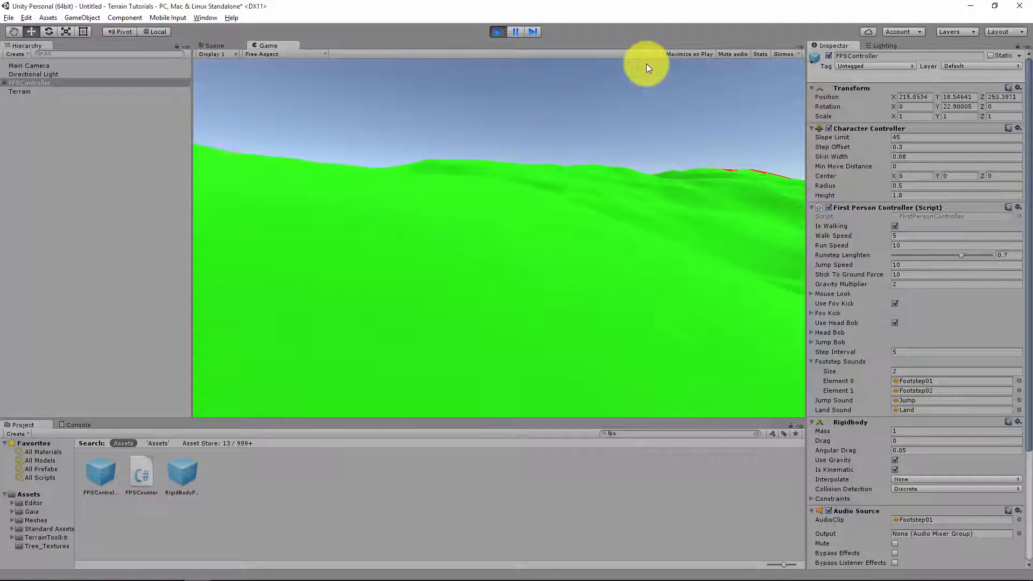
pyautogui.press('s')
pyautogui.press('a')
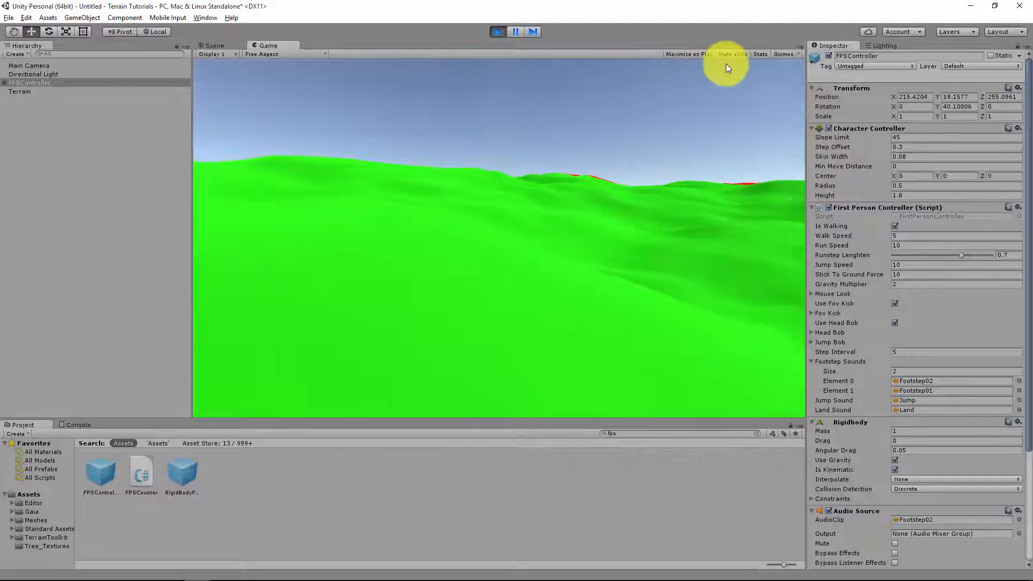
pyautogui.press('d')
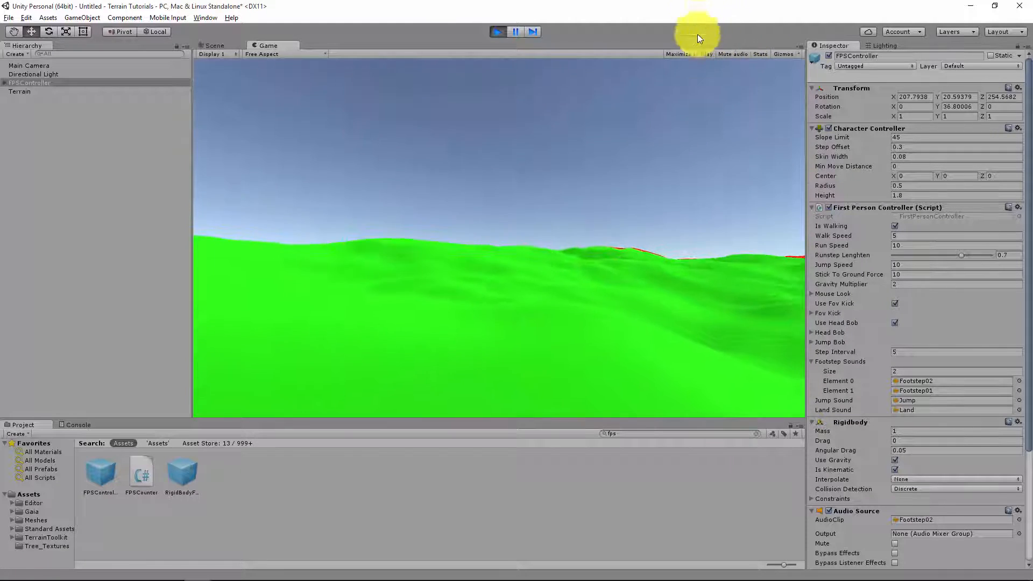
pyautogui.press('d')
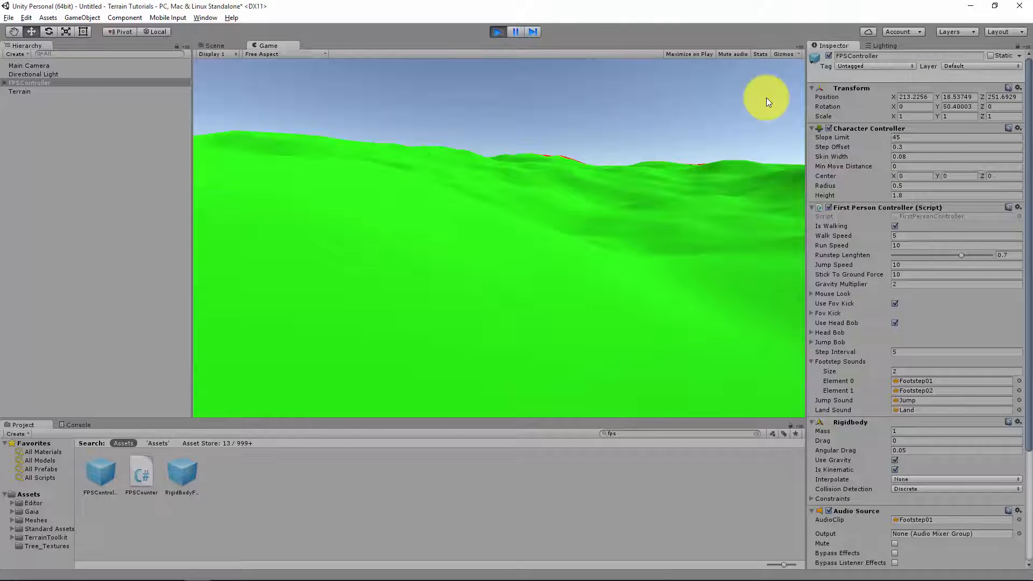
pyautogui.click(492, 33)
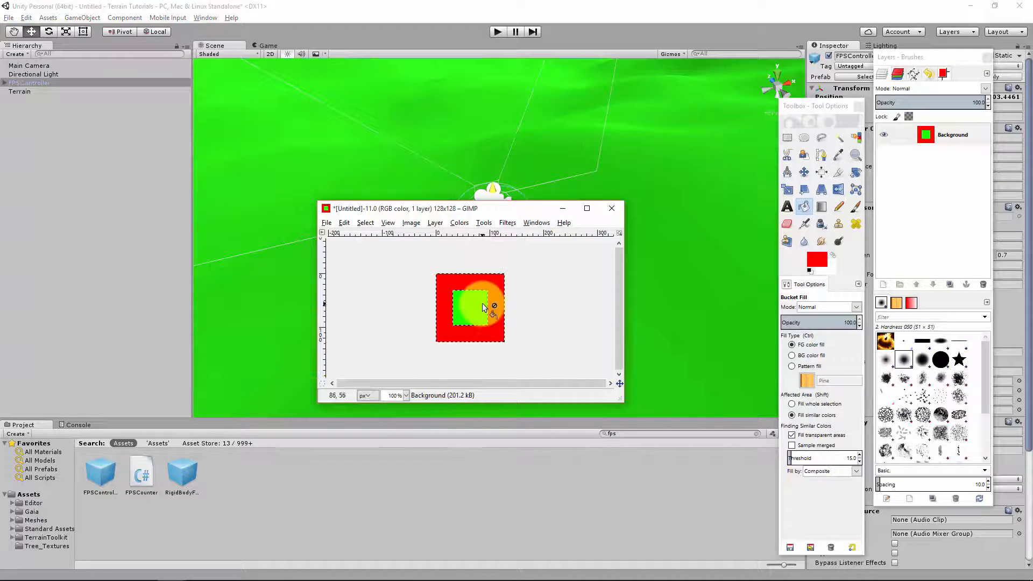
# Switch to GIMP and close the 128 × 128 px red and green border image, discarding its changes
pyautogui.moveTo(494, 209); pyautogui.dragTo(475, 153)
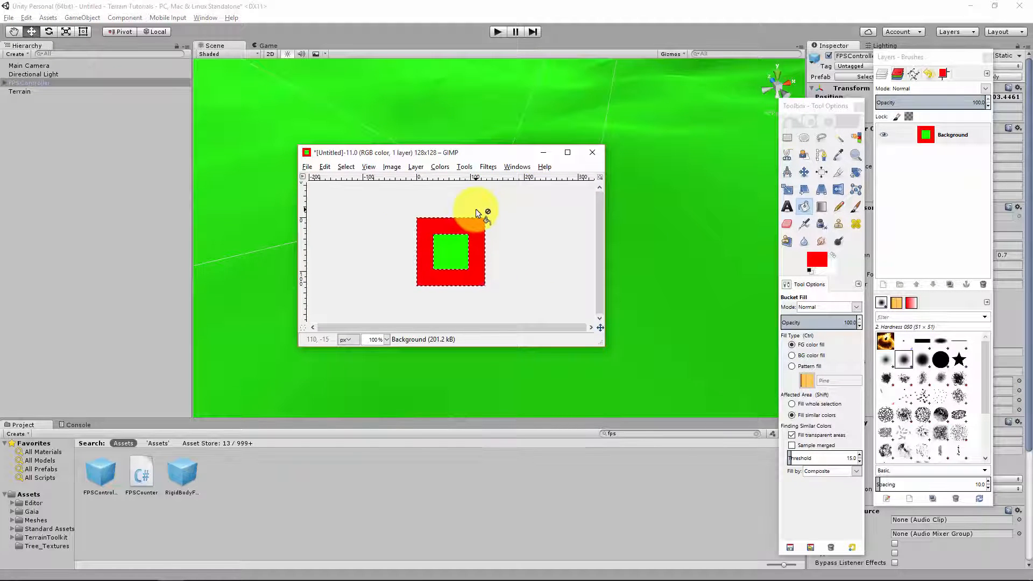
pyautogui.click(592, 152)
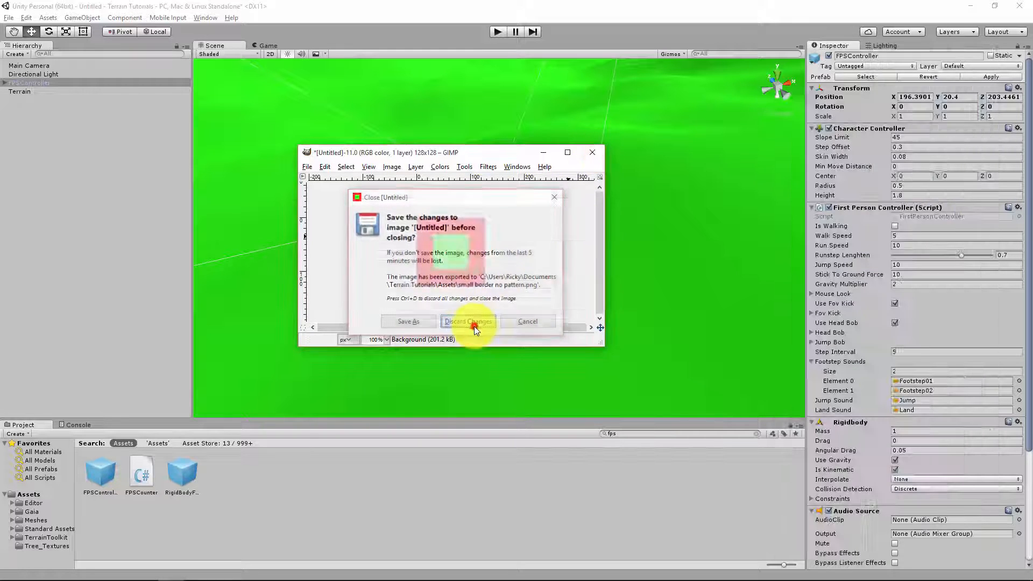
pyautogui.click(474, 323)
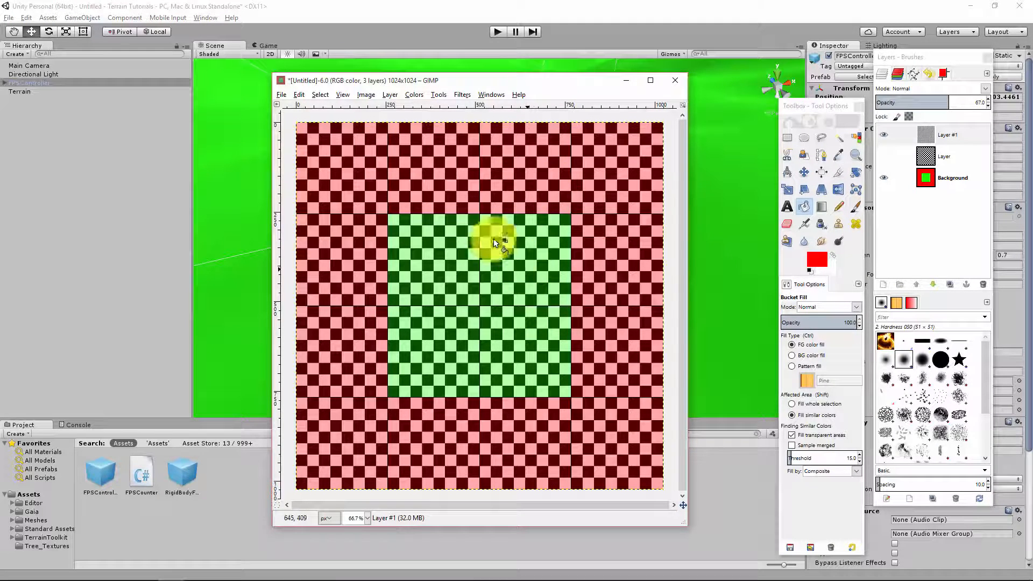
# Create a new 1024 × 1024 px image, close the old checkerboard image without saving, and enlarge the new image's window
pyautogui.click(282, 95)
pyautogui.click(288, 108)
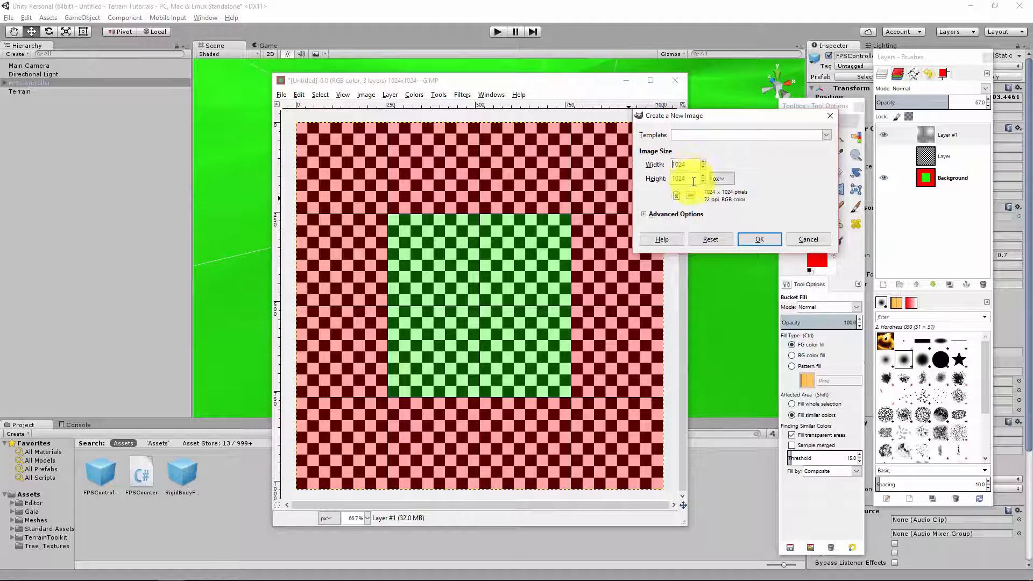
pyautogui.click(760, 240)
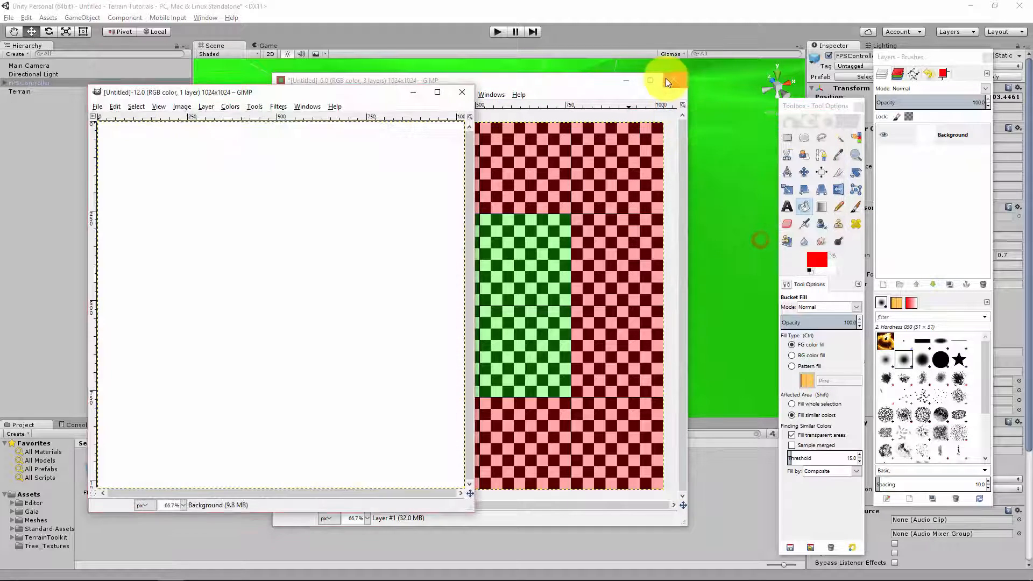
pyautogui.click(676, 80)
pyautogui.click(514, 373)
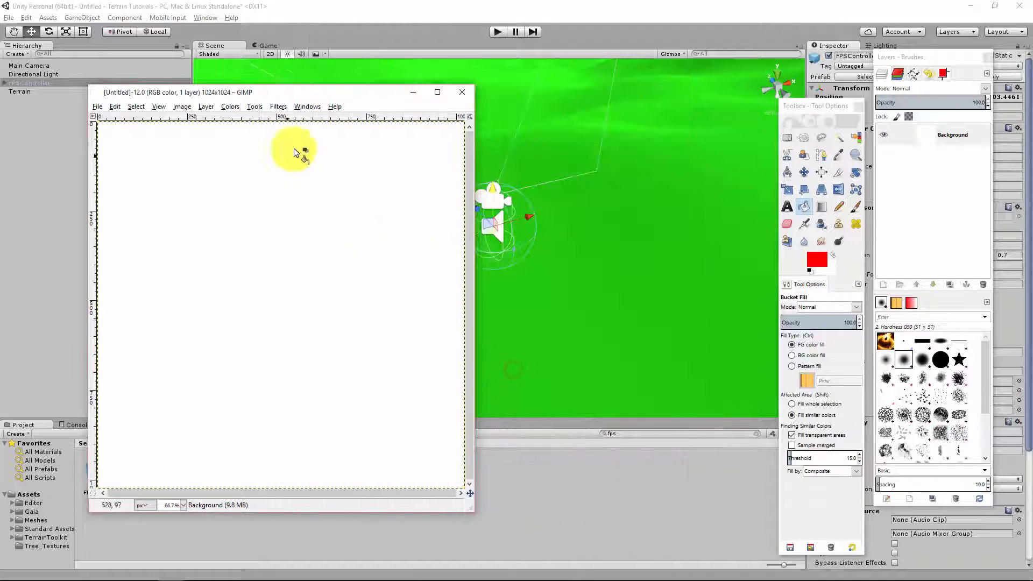
pyautogui.moveTo(364, 92); pyautogui.dragTo(537, 86)
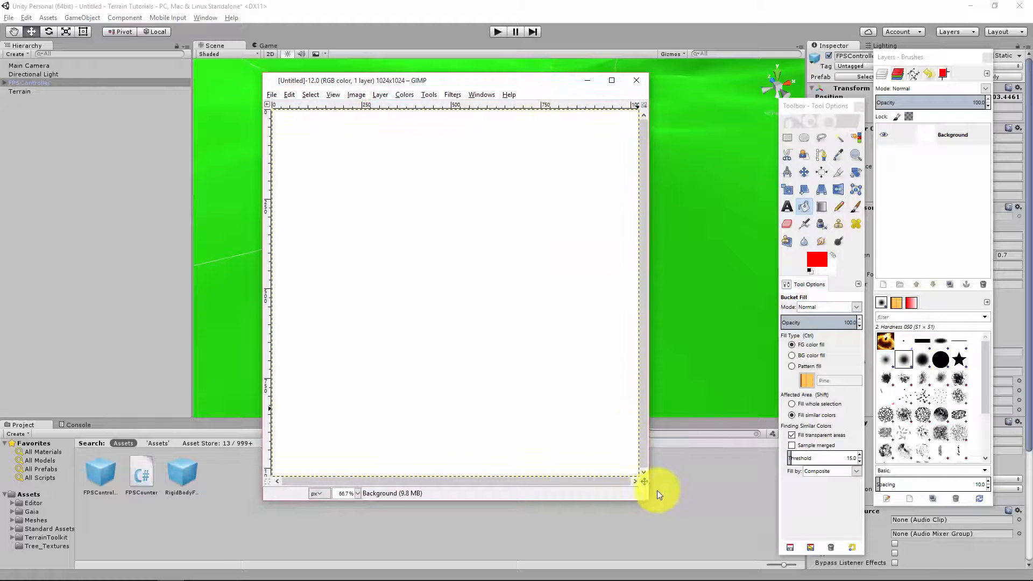
pyautogui.moveTo(647, 498); pyautogui.dragTo(718, 511)
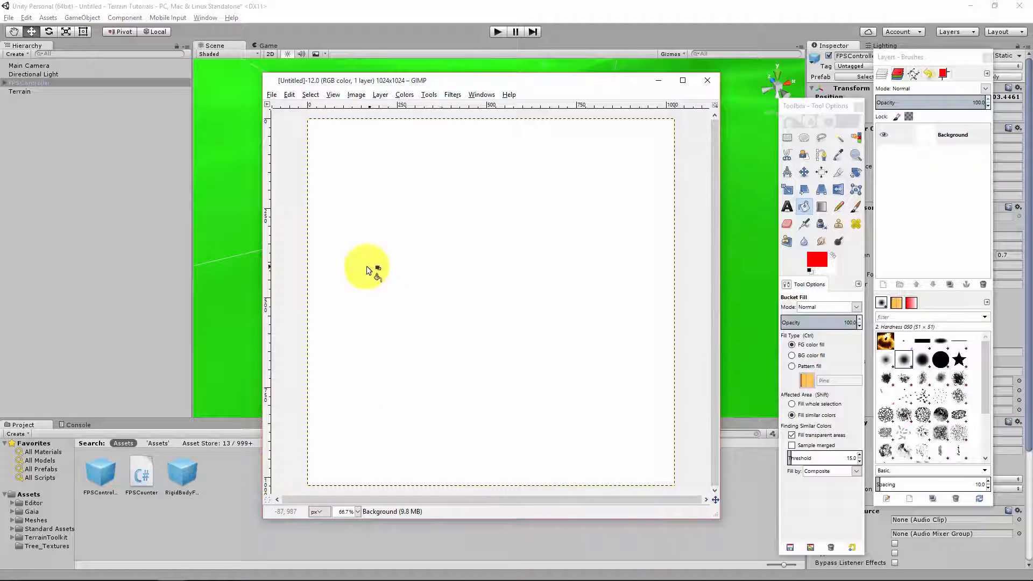
# Draw a rectangular selection about 429 × 400 px on the blank canvas and set its position to 256, 256 px
pyautogui.click(788, 138)
pyautogui.moveTo(339, 149); pyautogui.dragTo(492, 293)
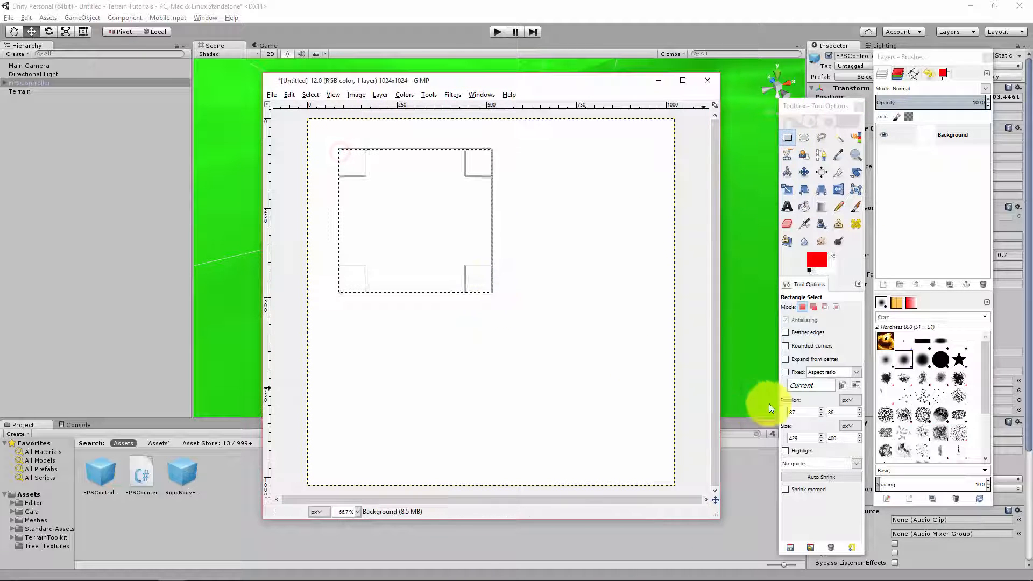
pyautogui.doubleClick(806, 414)
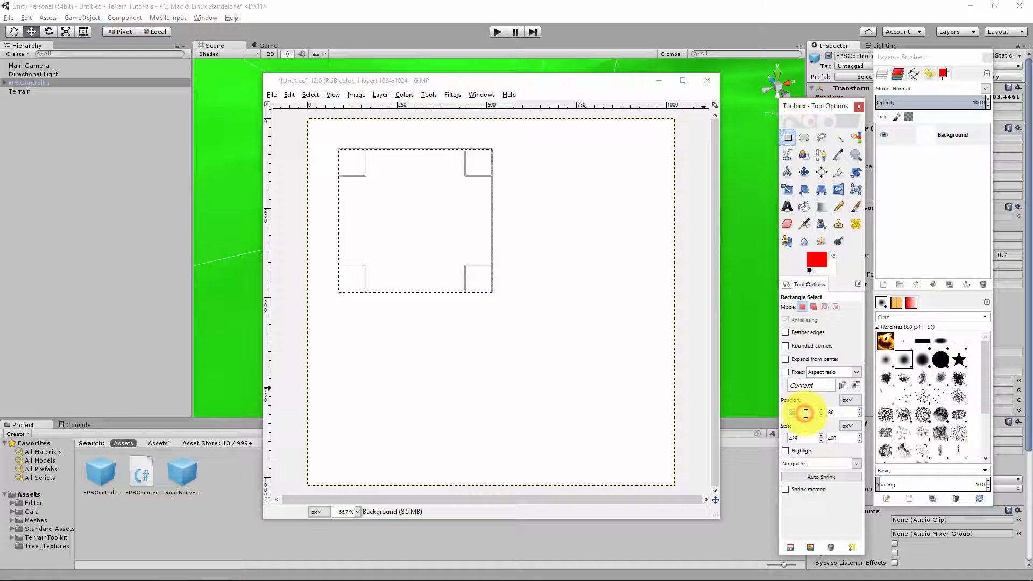
pyautogui.write('256')
pyautogui.doubleClick(833, 412)
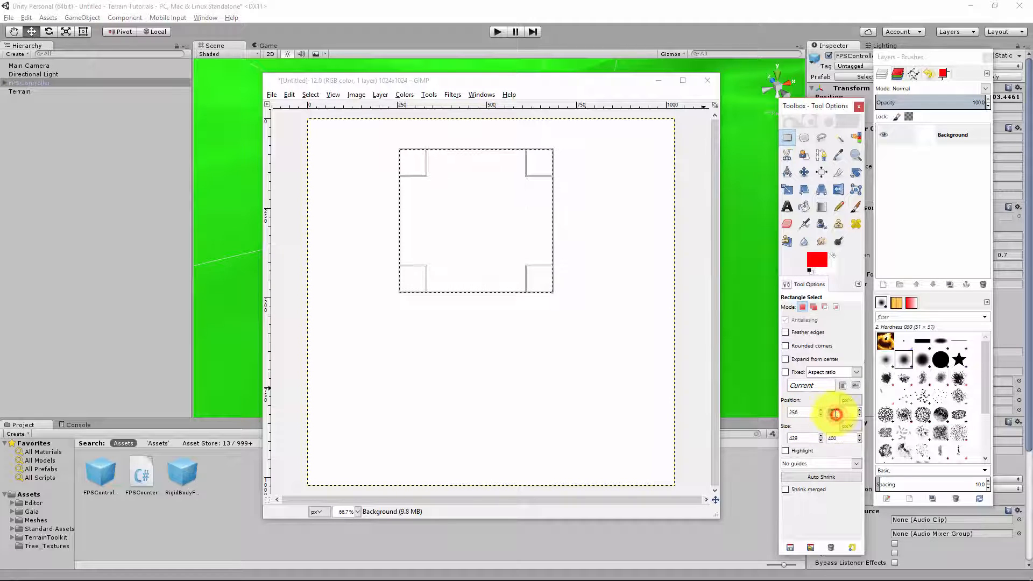
pyautogui.write('256')
pyautogui.doubleClick(798, 438)
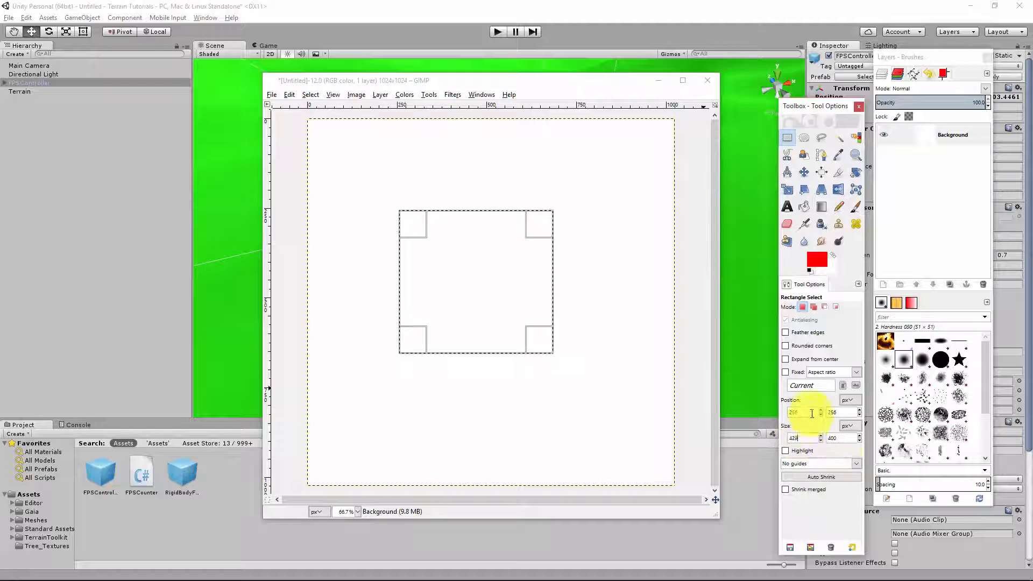
pyautogui.press('Tab')
# Set the rectangular selection's size to 512 × 512 px
pyautogui.doubleClick(796, 439)
pyautogui.write('512')
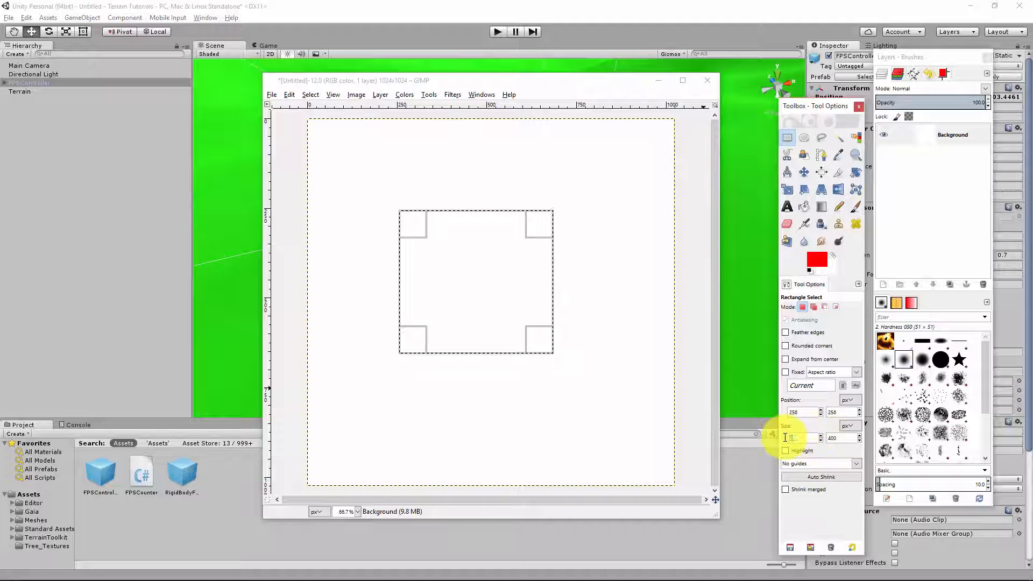
pyautogui.doubleClick(837, 437)
pyautogui.write('512')
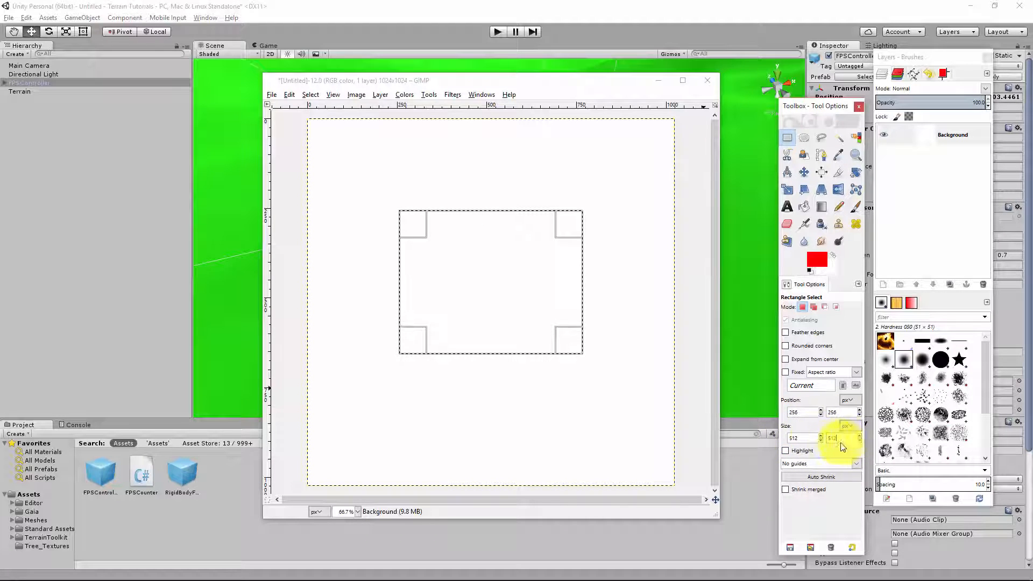
pyautogui.click(810, 437)
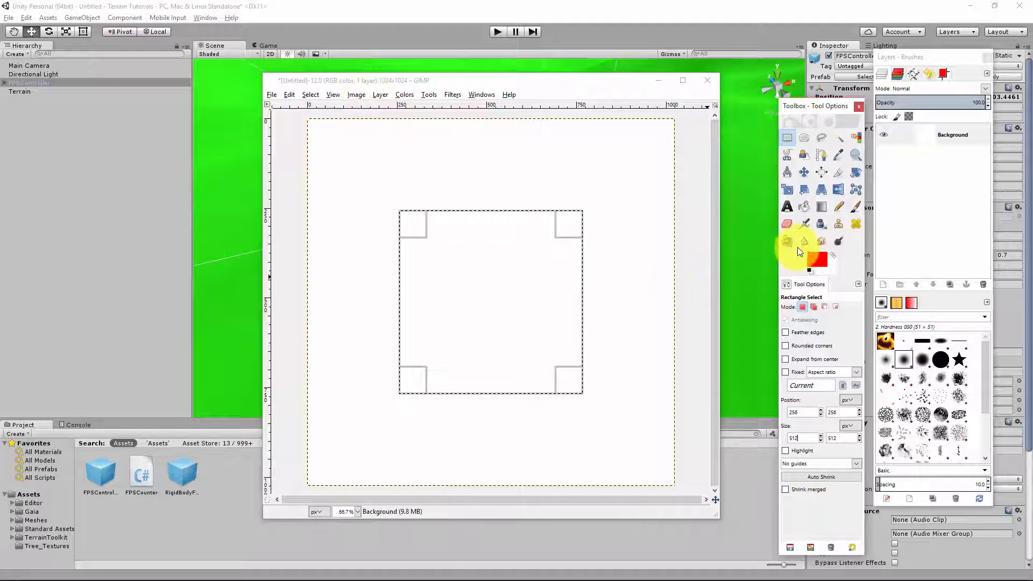
# Set the foreground colour to green 1eff00 and bucket-fill the central square selection with it
pyautogui.click(815, 258)
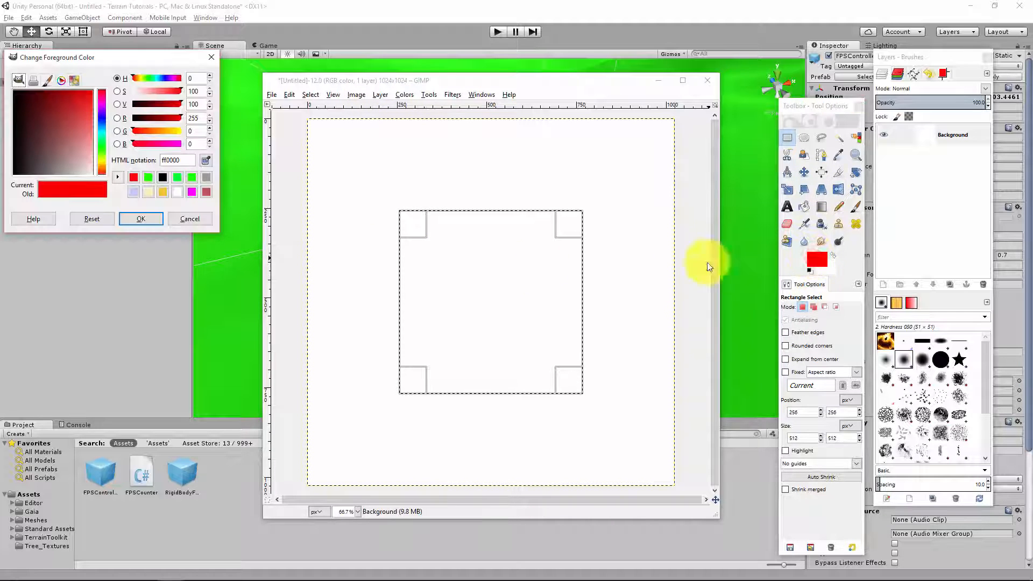
pyautogui.click(175, 178)
pyautogui.click(148, 177)
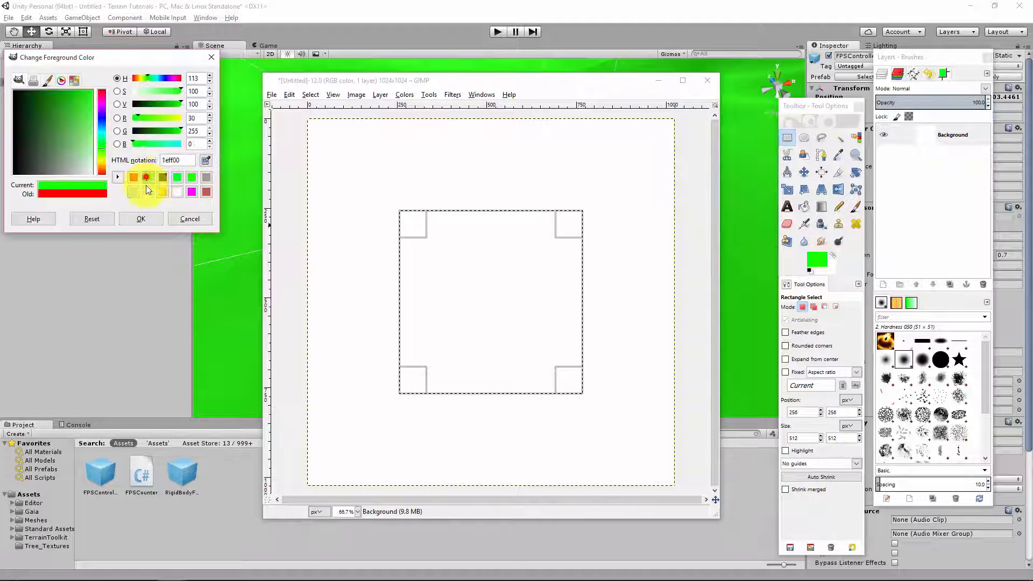
pyautogui.click(142, 218)
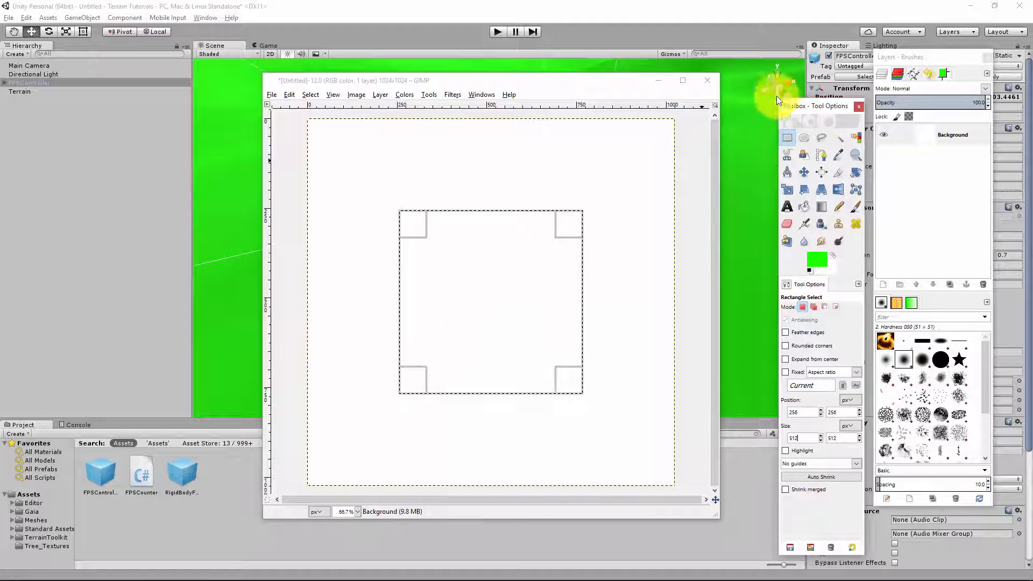
pyautogui.click(803, 208)
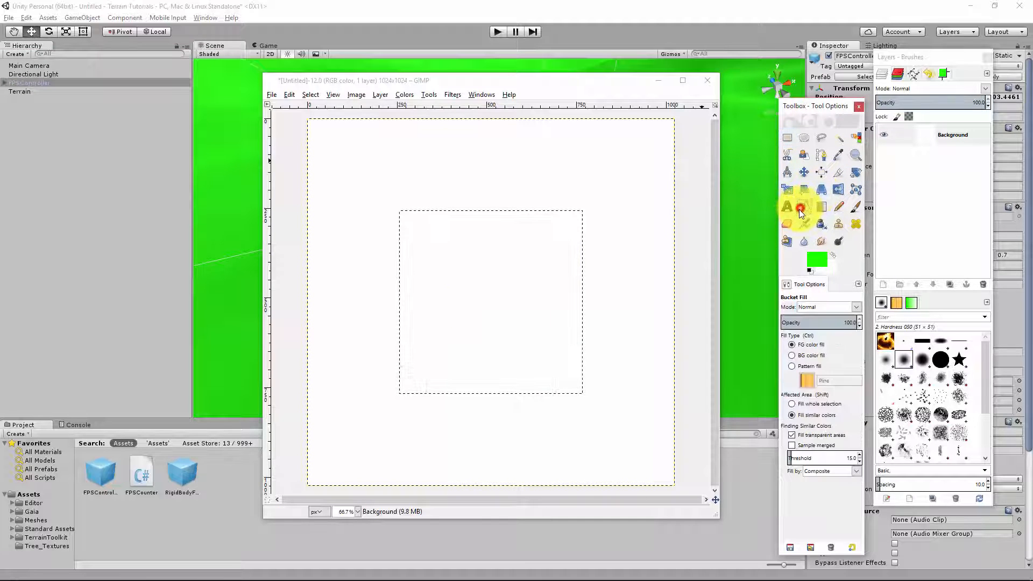
pyautogui.click(481, 306)
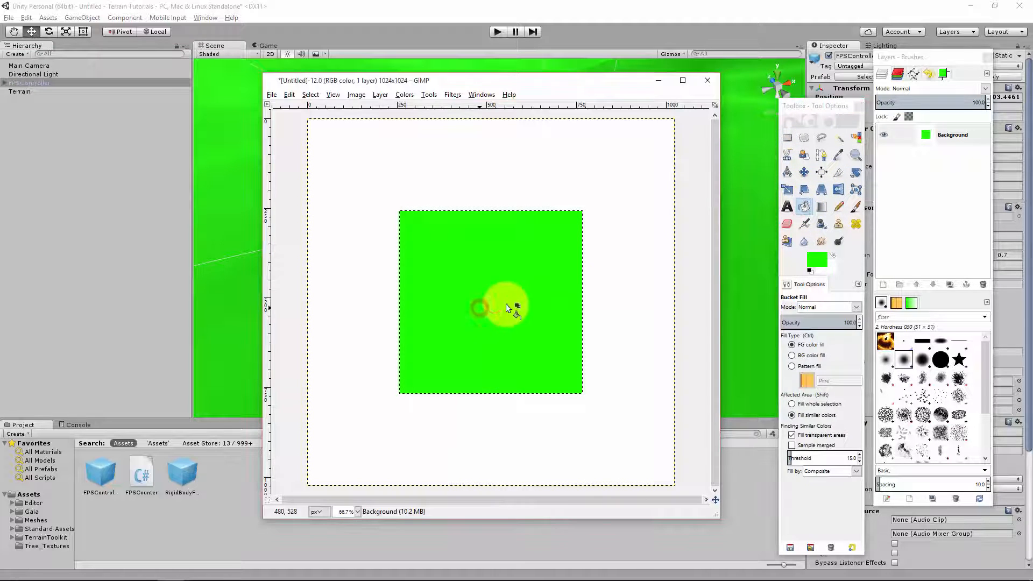
# Invert the selection, set the foreground colour to red, and bucket-fill the border area around the green square
pyautogui.click(311, 95)
pyautogui.click(332, 134)
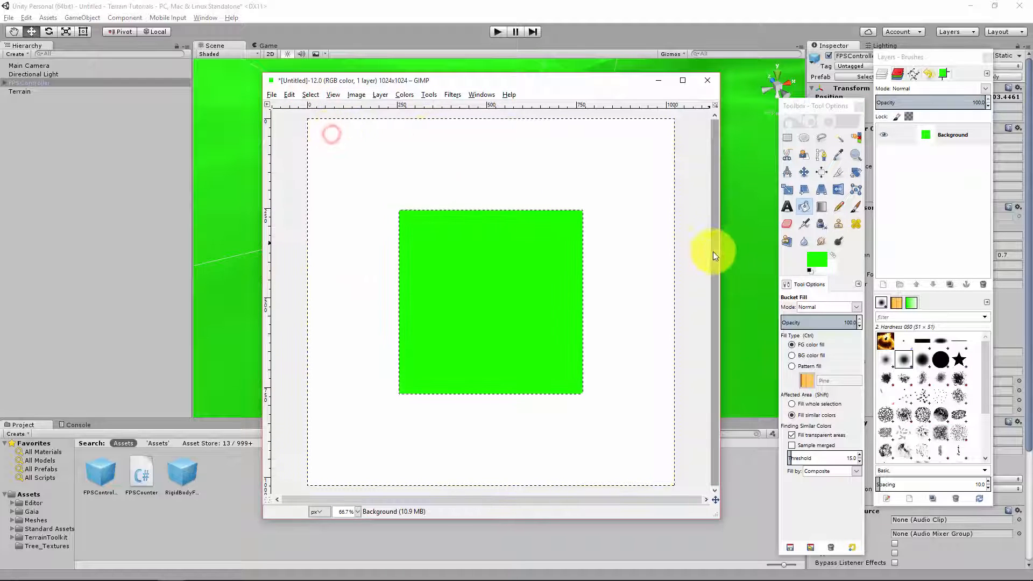
pyautogui.click(816, 261)
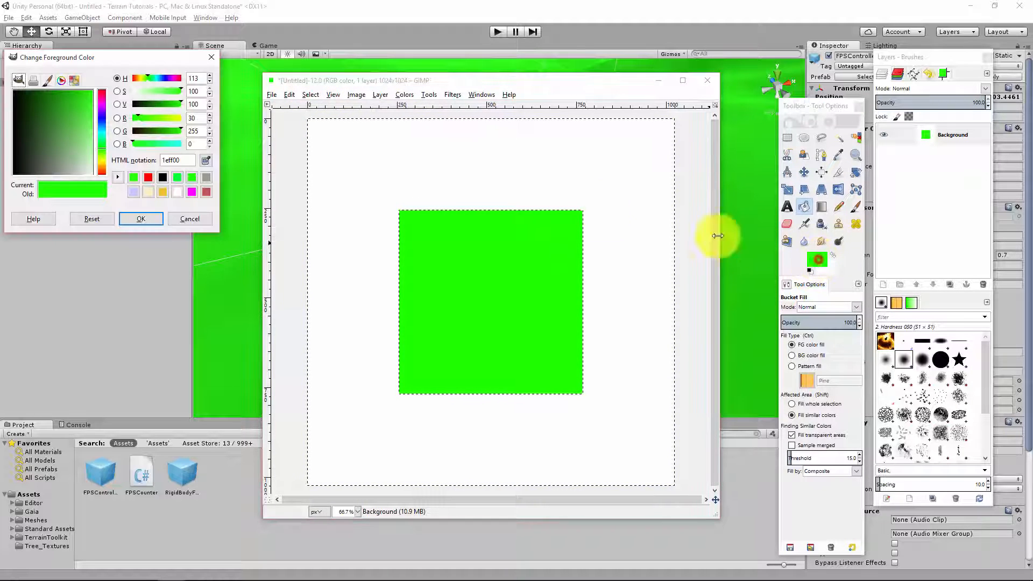
pyautogui.click(149, 178)
pyautogui.click(143, 219)
pyautogui.click(418, 161)
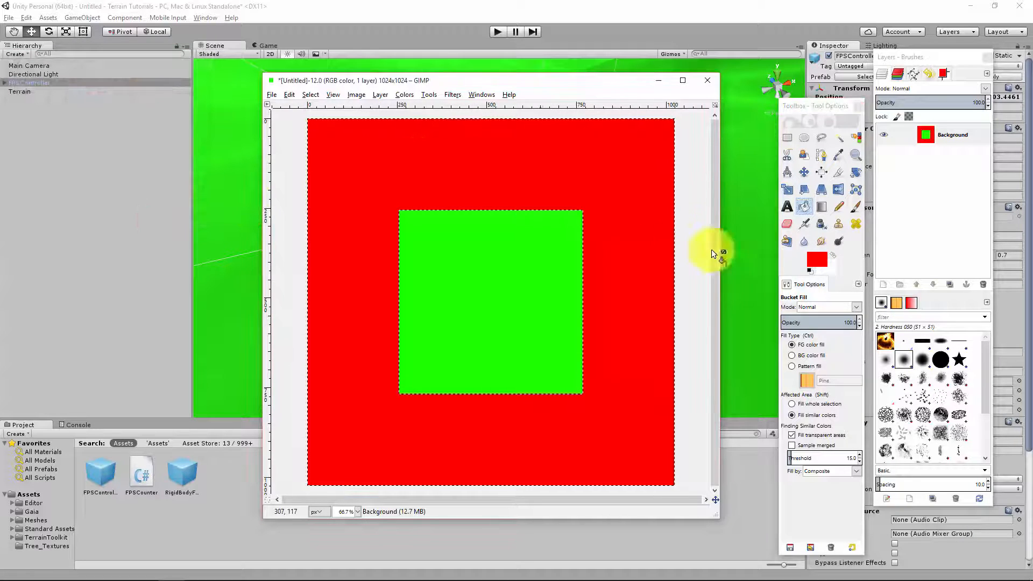
# Set the foreground colour to black 000000 and clear the selection around the green square
pyautogui.click(815, 259)
pyautogui.click(163, 179)
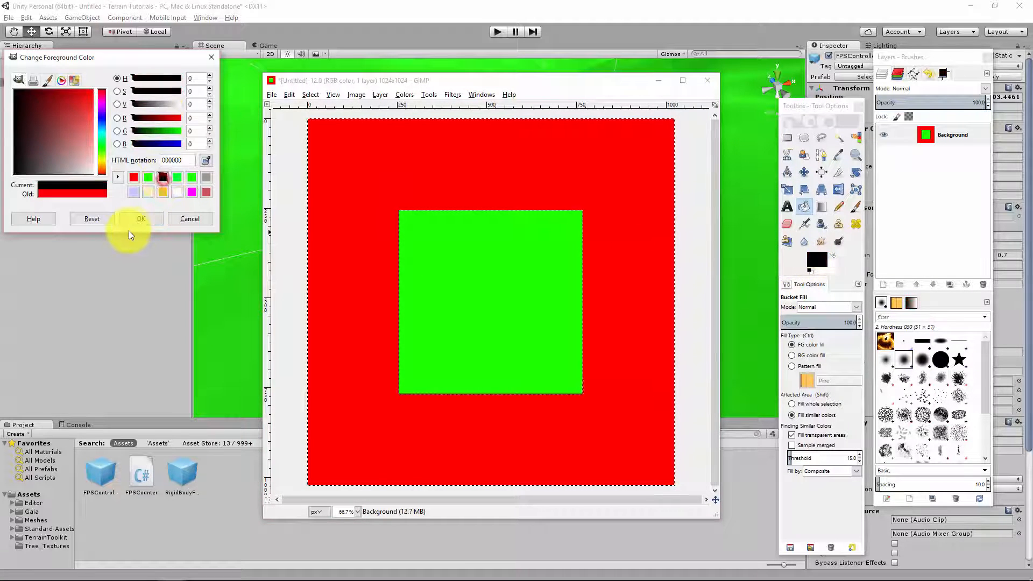
pyautogui.click(131, 220)
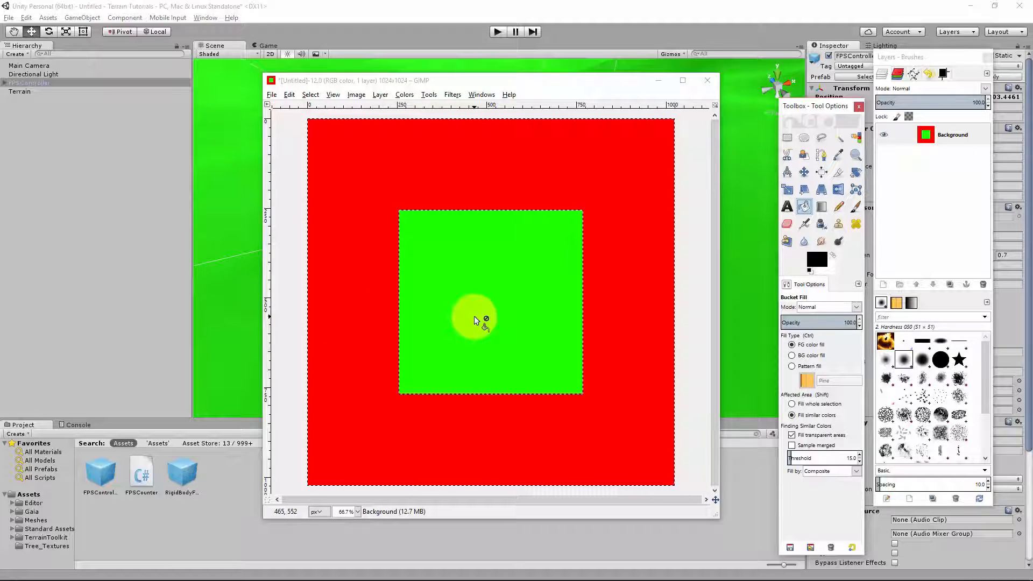
pyautogui.hotkey('ctrl', 'shift', 'n')
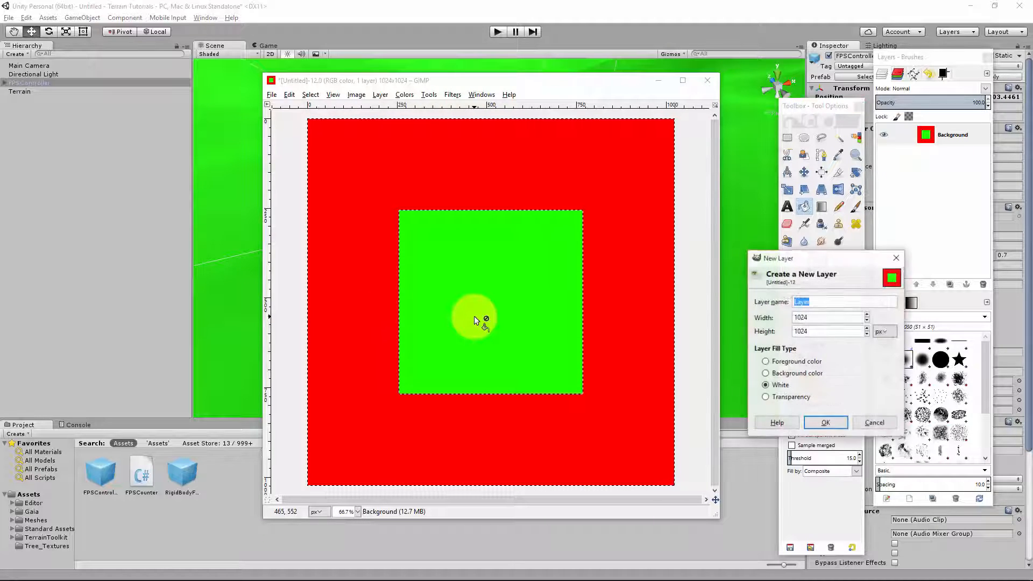
pyautogui.click(876, 423)
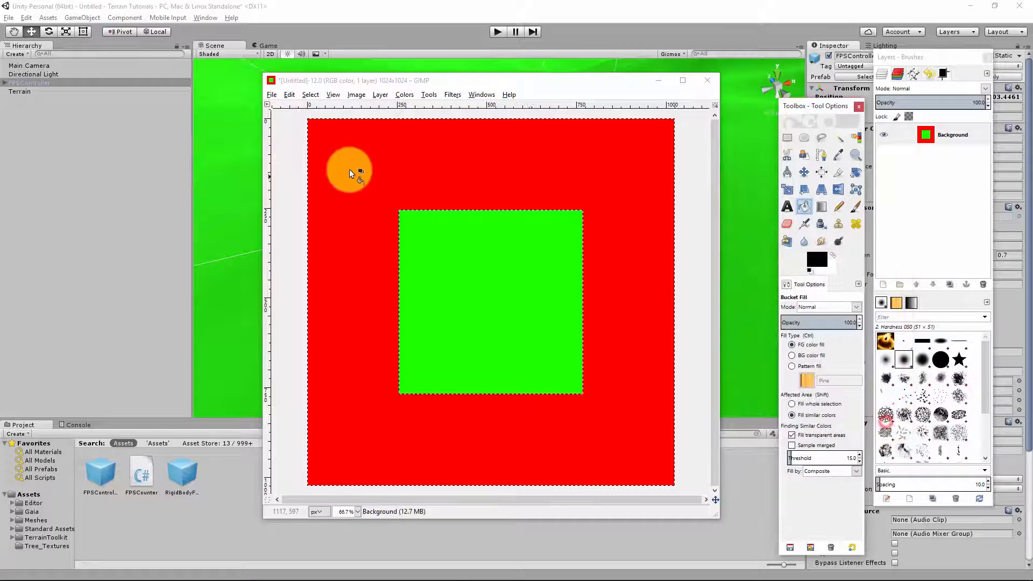
pyautogui.hotkey('ctrl', 'shift', 'a')
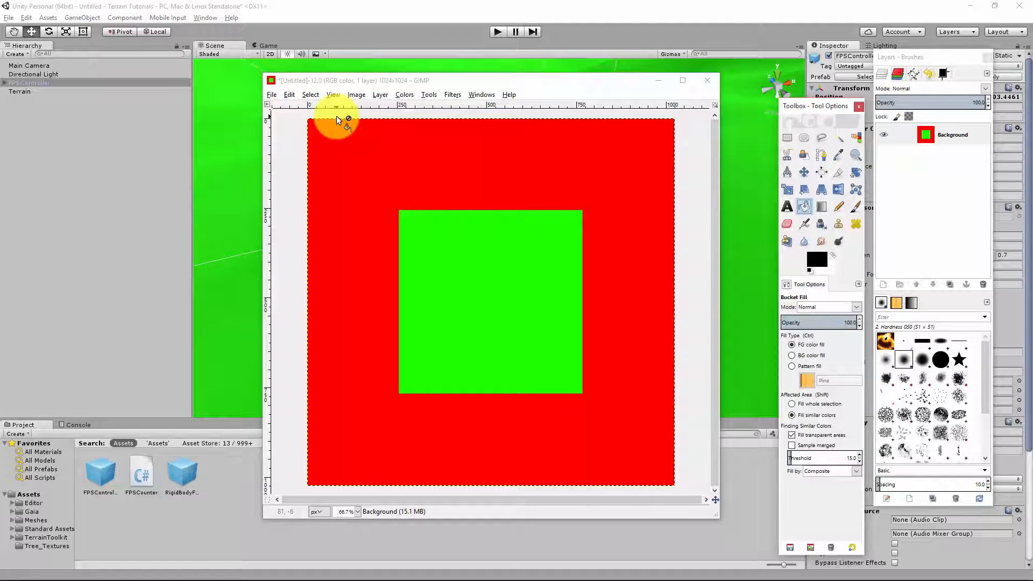
# Add a white 1024 × 1024 px layer above the background and render a checkerboard with 64 px squares on it
pyautogui.click(890, 283)
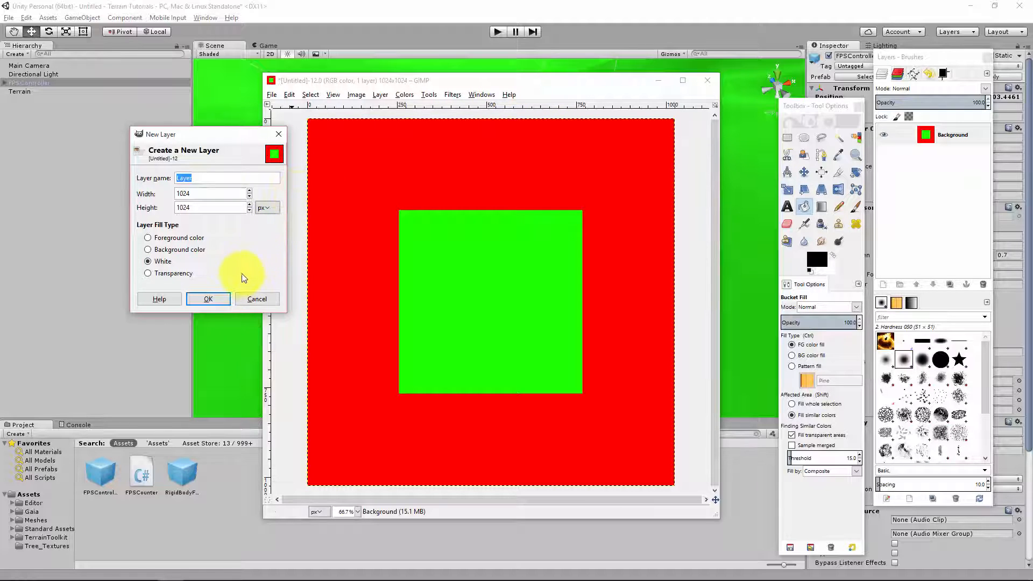
pyautogui.click(207, 299)
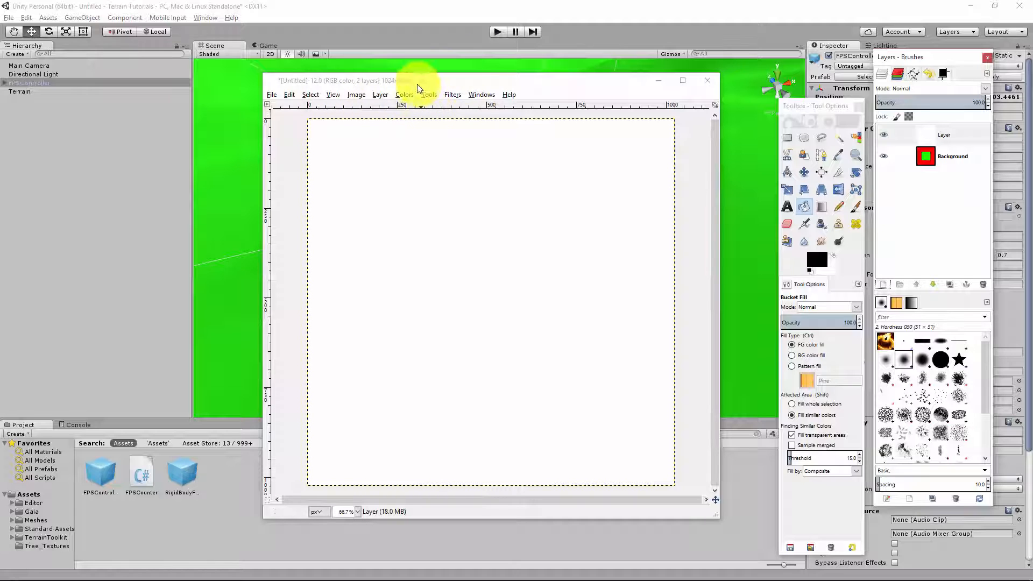
pyautogui.click(452, 95)
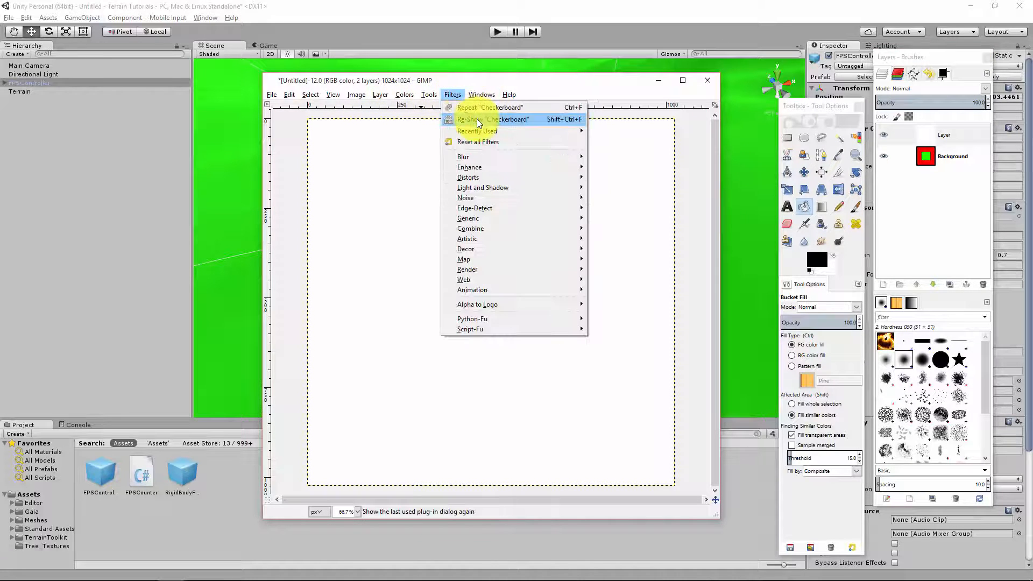
pyautogui.click(478, 119)
pyautogui.click(470, 352)
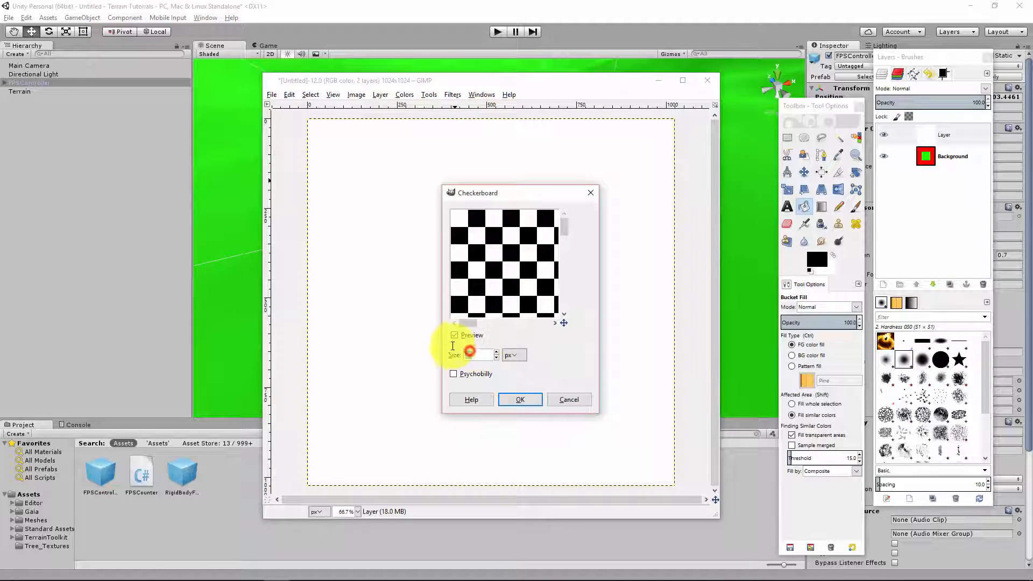
pyautogui.click(522, 400)
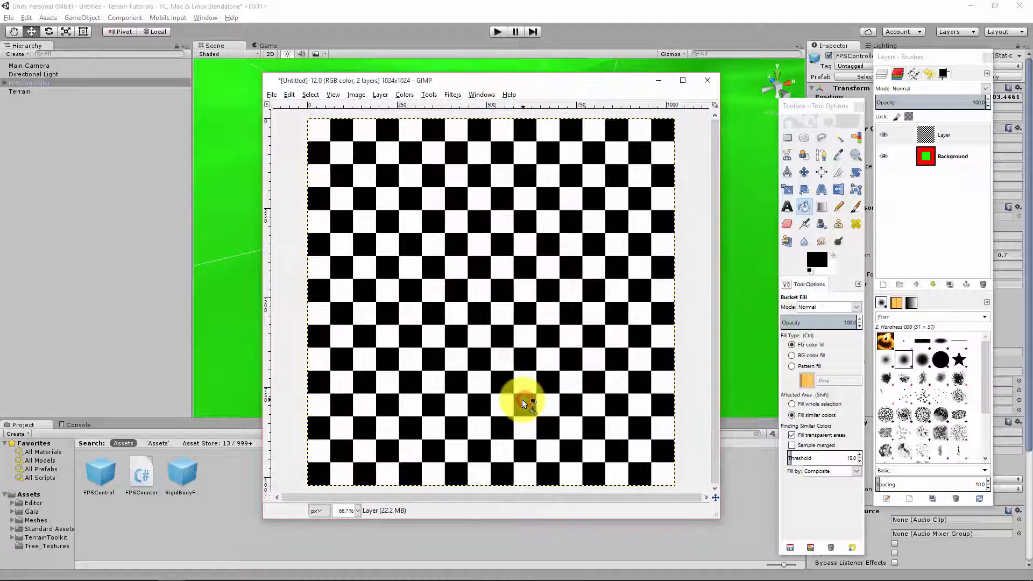
# Set the checkerboard layer's opacity to 70 so the red and green background shows through
pyautogui.click(922, 172)
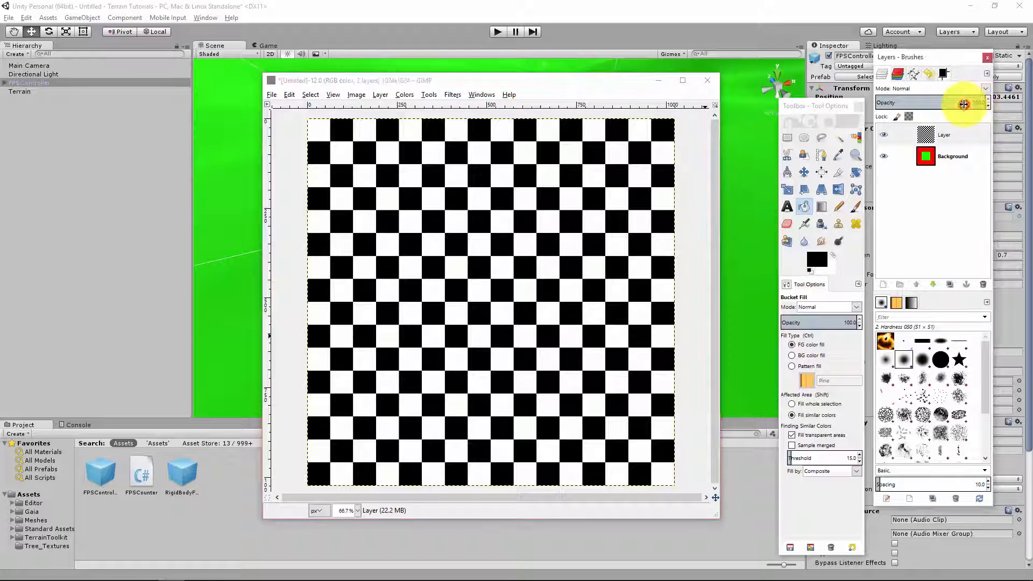
pyautogui.moveTo(964, 104); pyautogui.dragTo(959, 103)
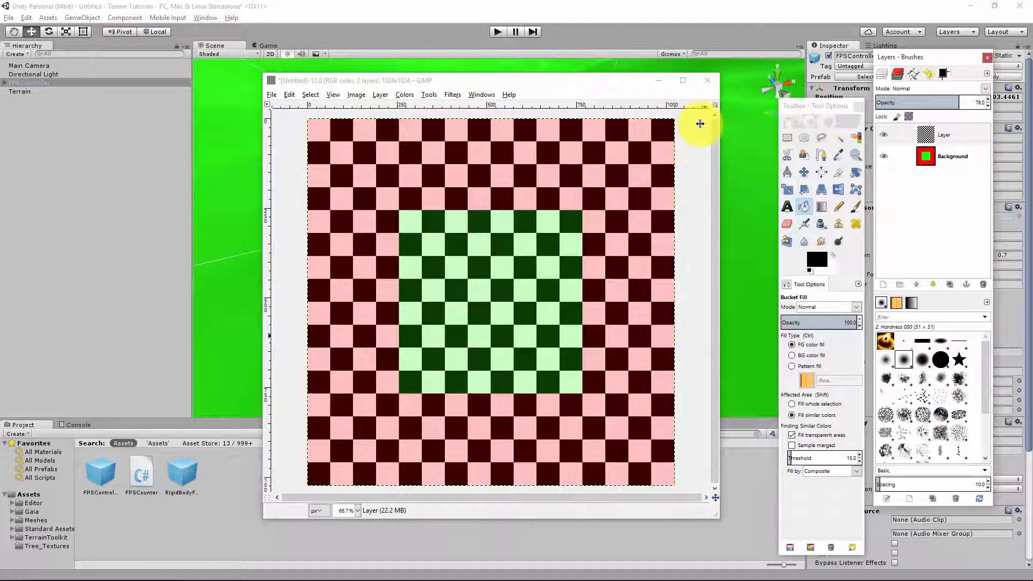
pyautogui.moveTo(700, 124); pyautogui.dragTo(642, 132)
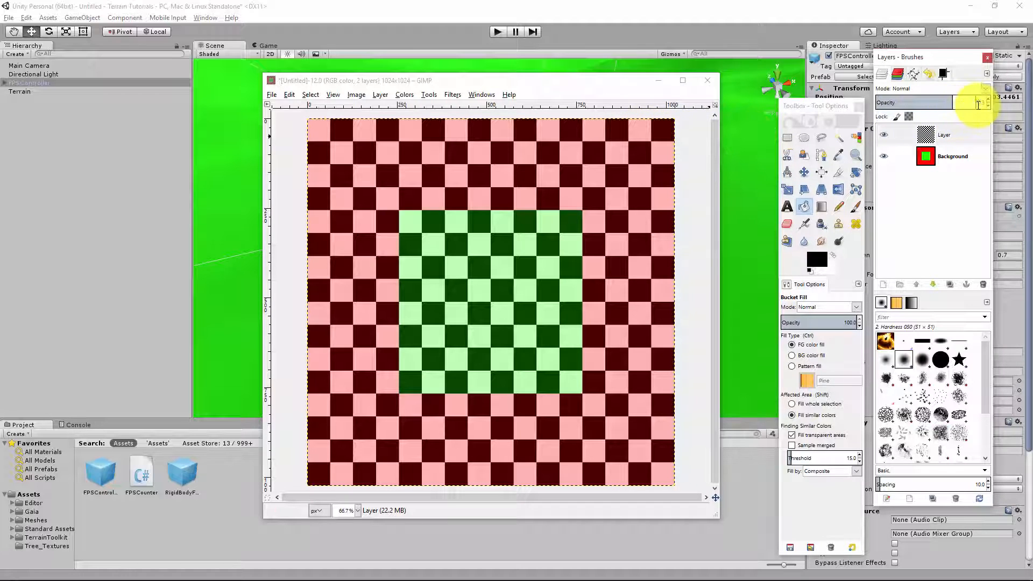
pyautogui.doubleClick(979, 103)
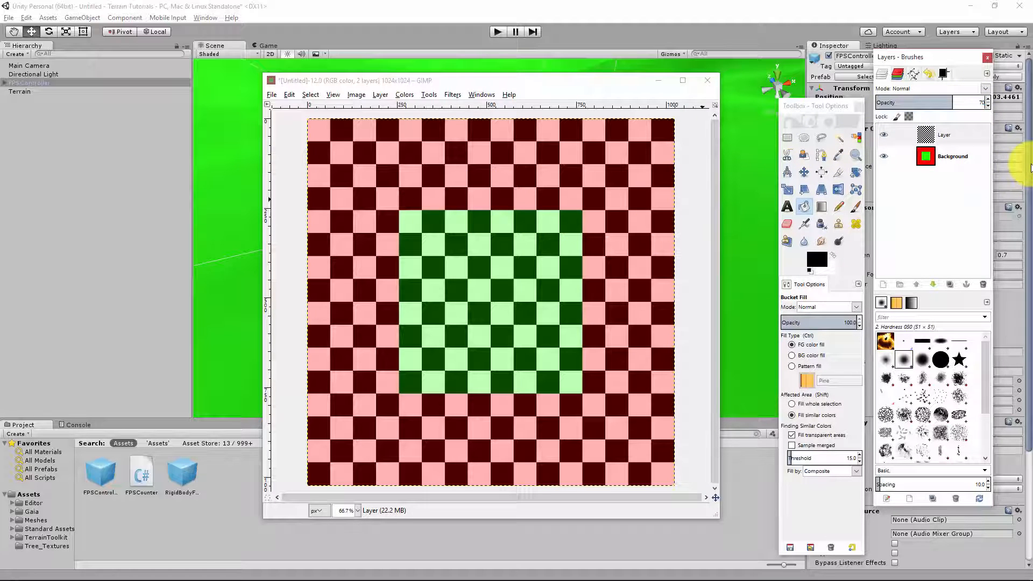
pyautogui.write('70')
pyautogui.press('Return')
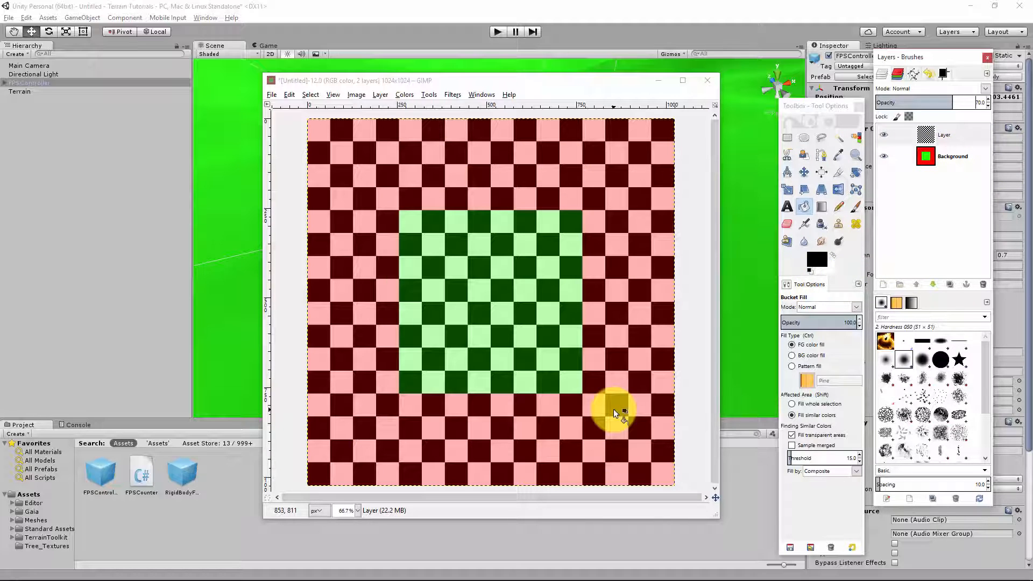
# Export the image to the Assets folder as "1024 64 grid 25% border.png" with the default PNG options
pyautogui.hotkey('ctrl', 'shift', 'e')
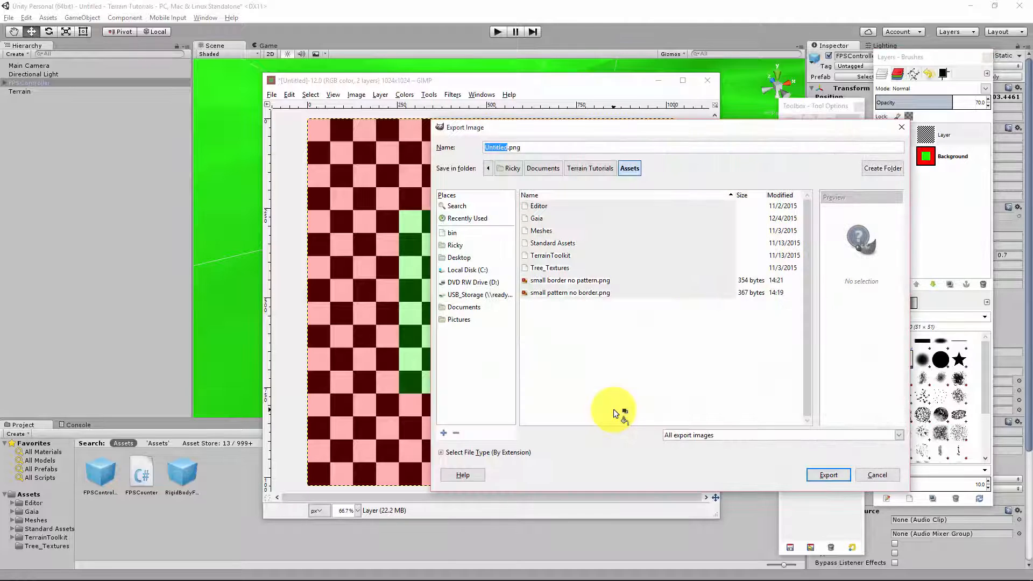
pyautogui.write('1024 64 grid 25% border')
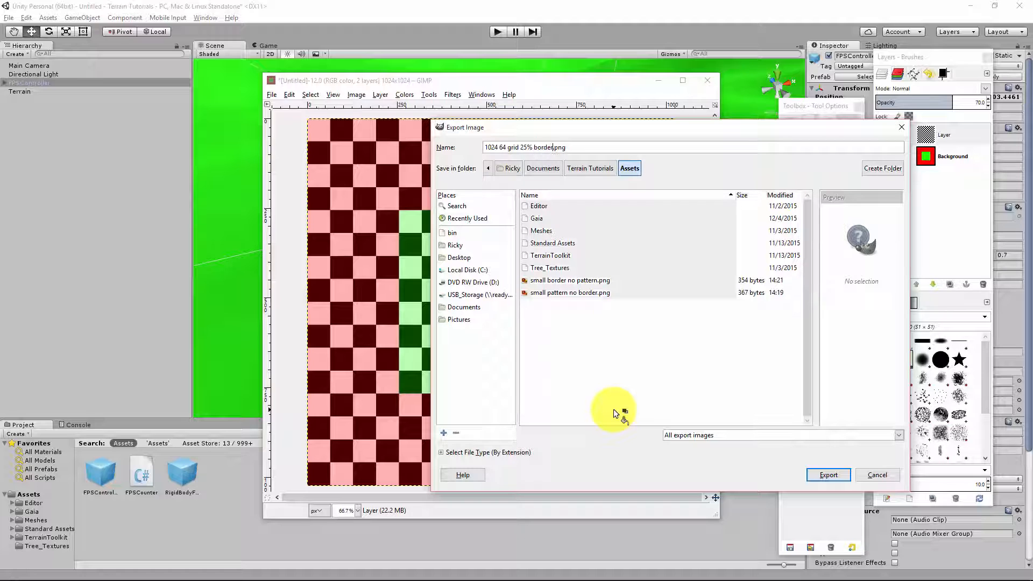
pyautogui.press('Return')
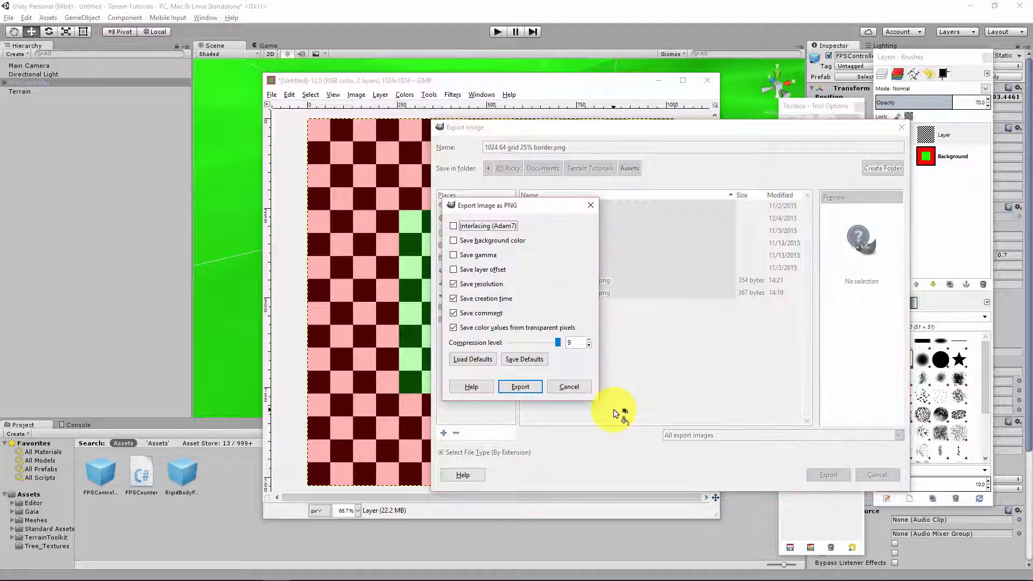
pyautogui.press('Return')
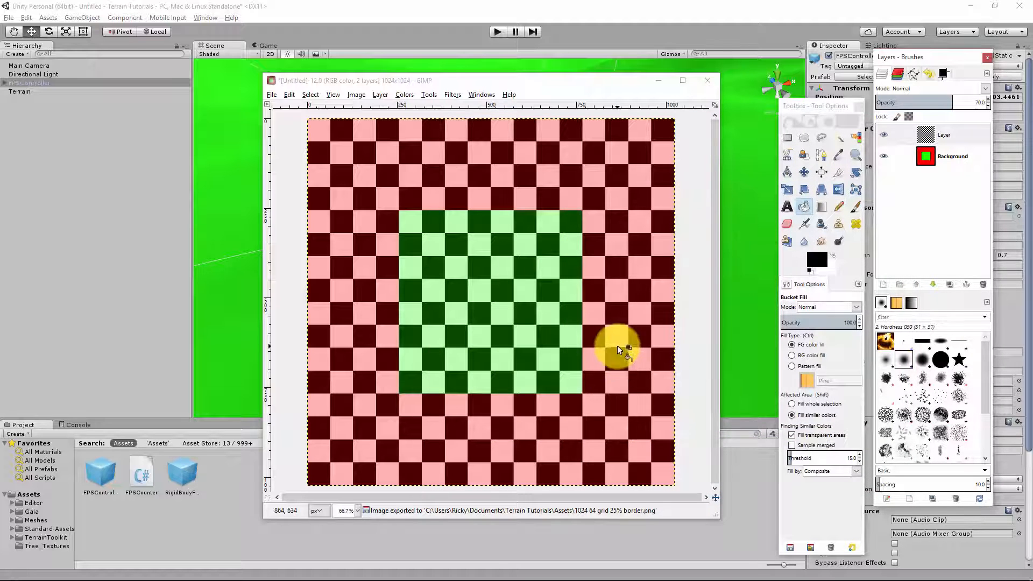
# Switch to Unity and replace the terrain's red-and-green texture with the "1024 64 grid 25% border" texture from the Assets folder
pyautogui.click(133, 231)
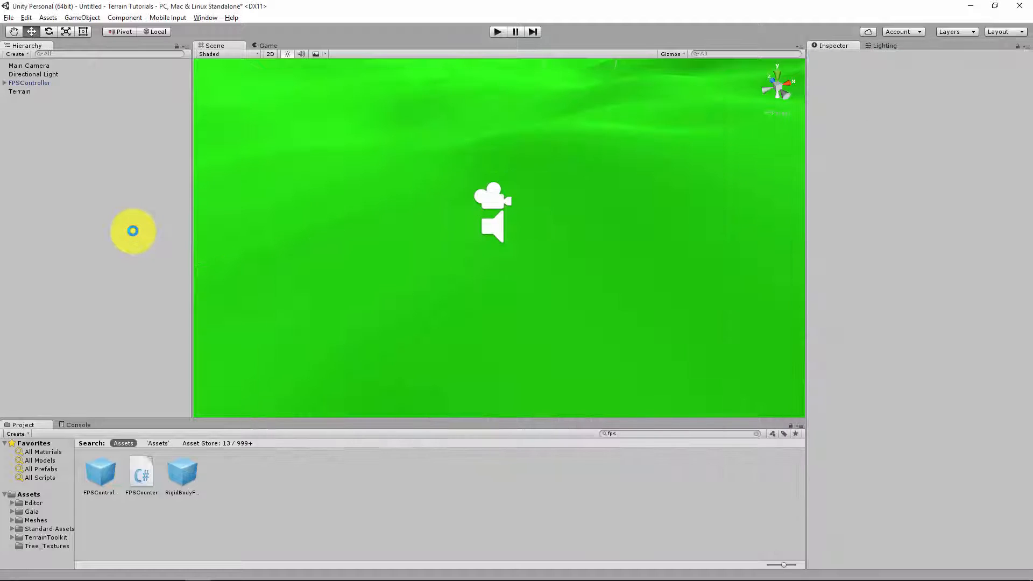
pyautogui.click(24, 494)
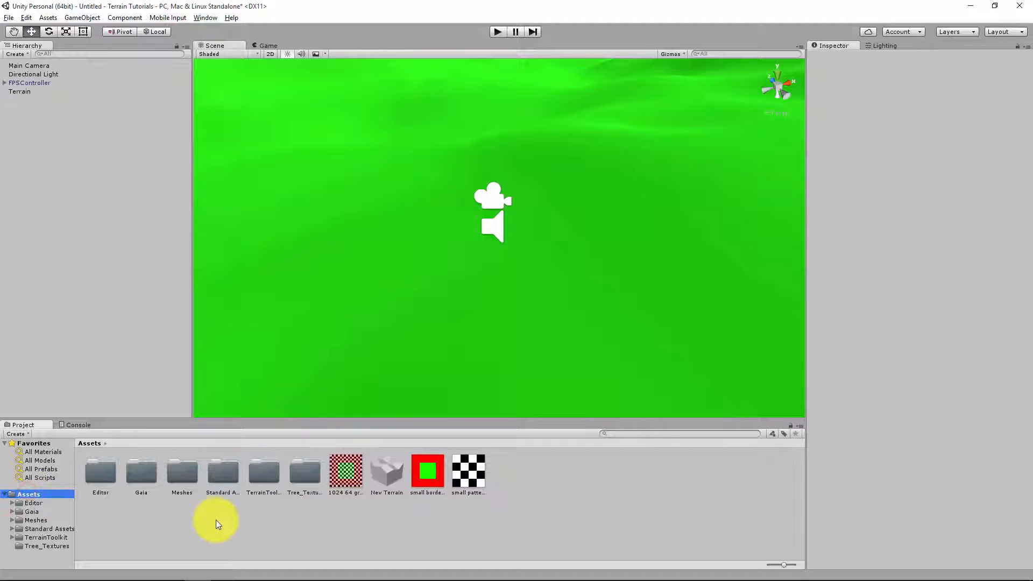
pyautogui.click(361, 250)
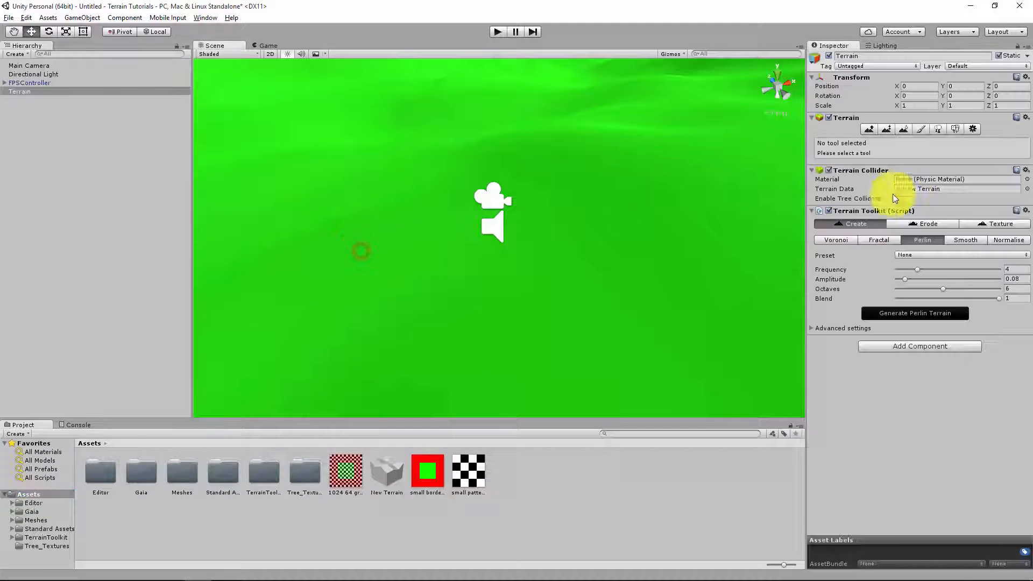
pyautogui.click(921, 129)
pyautogui.click(1010, 270)
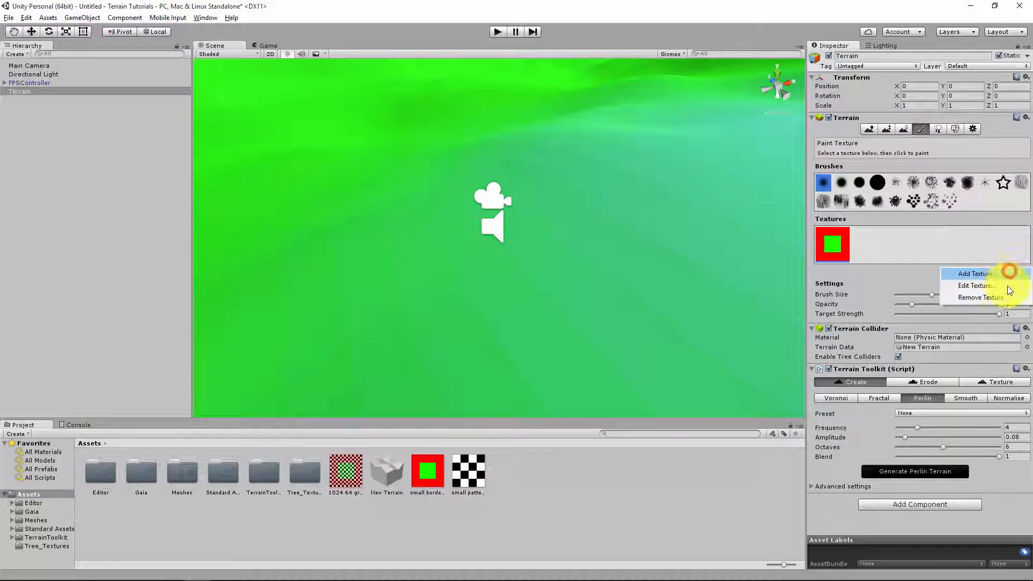
pyautogui.click(1004, 285)
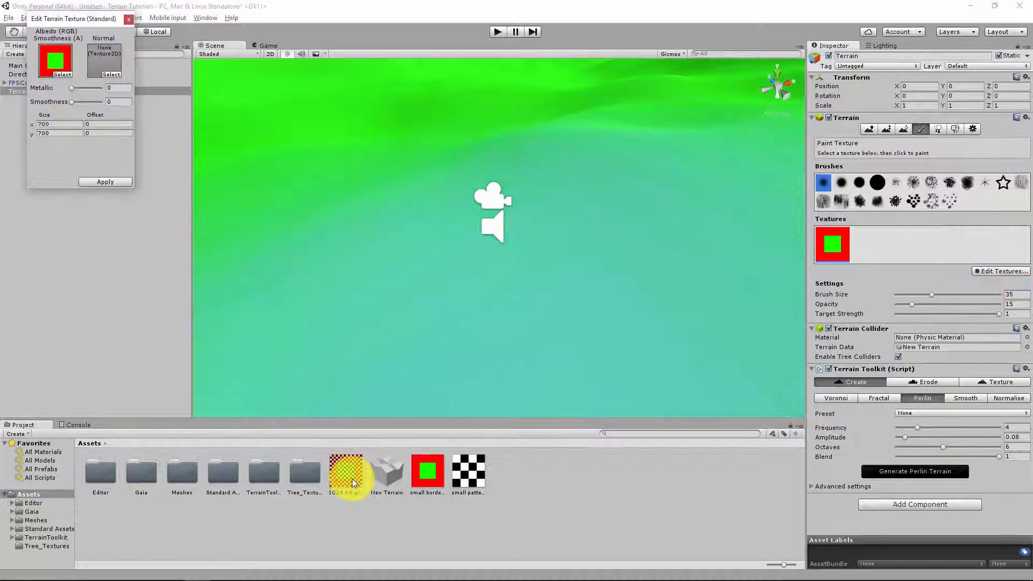
pyautogui.moveTo(352, 483); pyautogui.dragTo(48, 58)
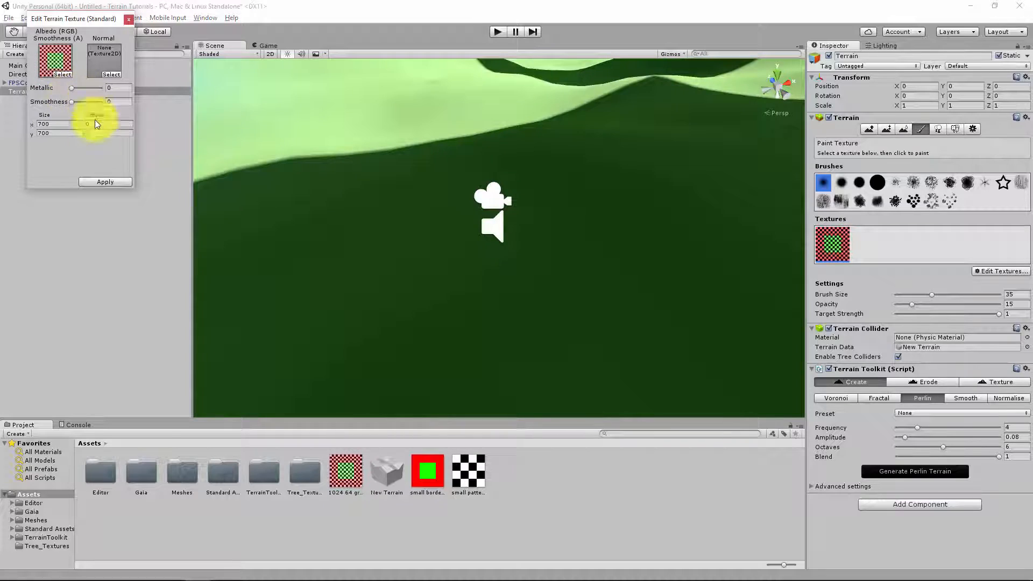
pyautogui.click(109, 183)
pyautogui.moveTo(356, 220); pyautogui.dragTo(473, 185, button='right')
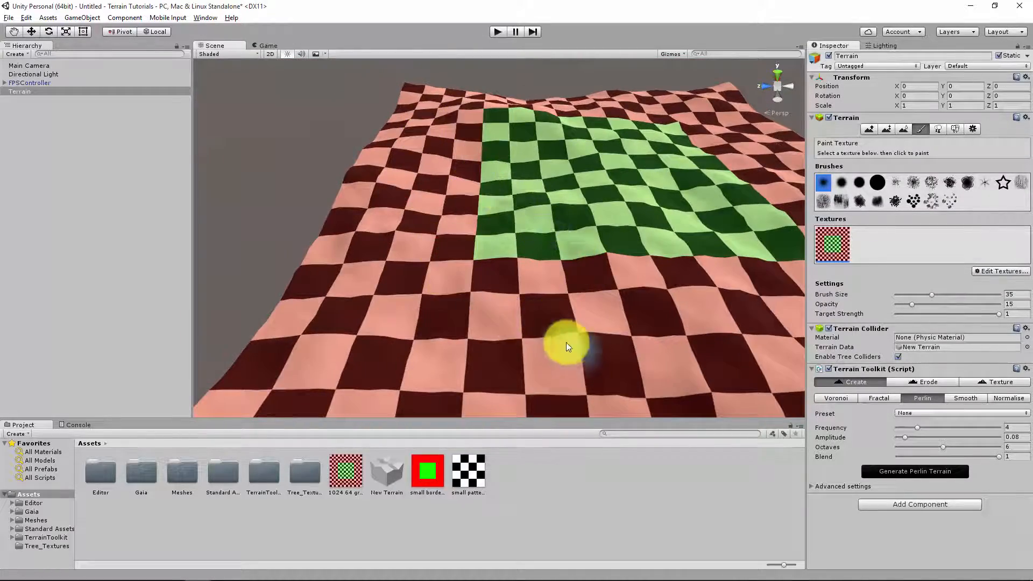
pyautogui.moveTo(595, 215); pyautogui.dragTo(632, 234, button='right')
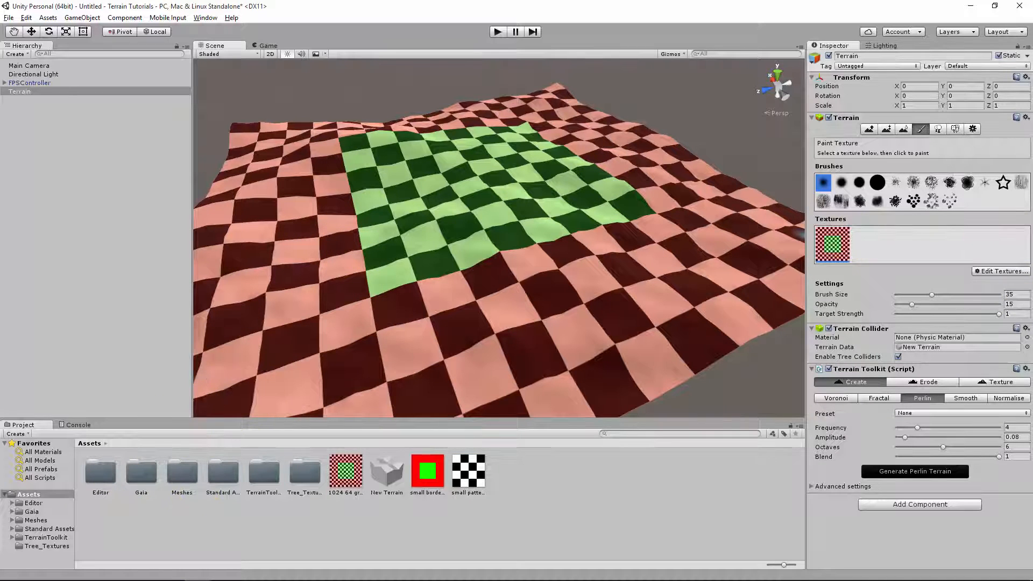
# Switch to GIMP, hide the 64 px checkerboard layer and add a new white 1024 × 1024 px layer on top
pyautogui.hotkey('alt', 'Tab')
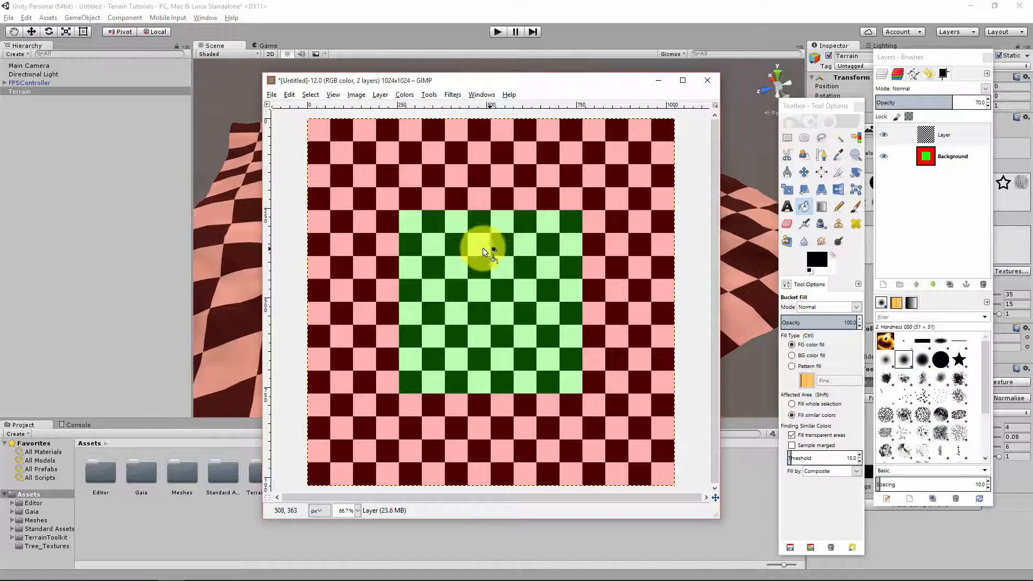
pyautogui.click(884, 136)
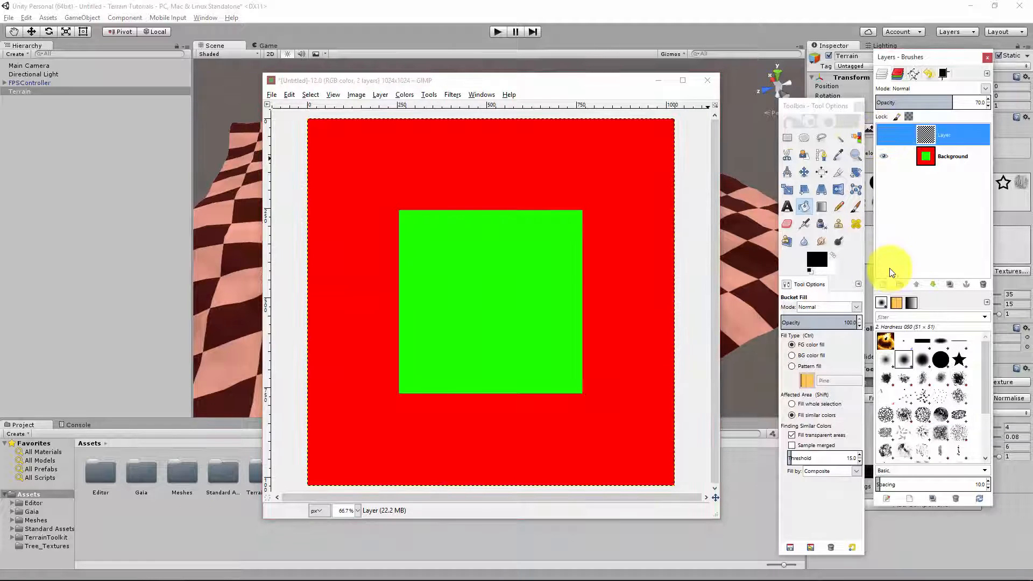
pyautogui.click(883, 285)
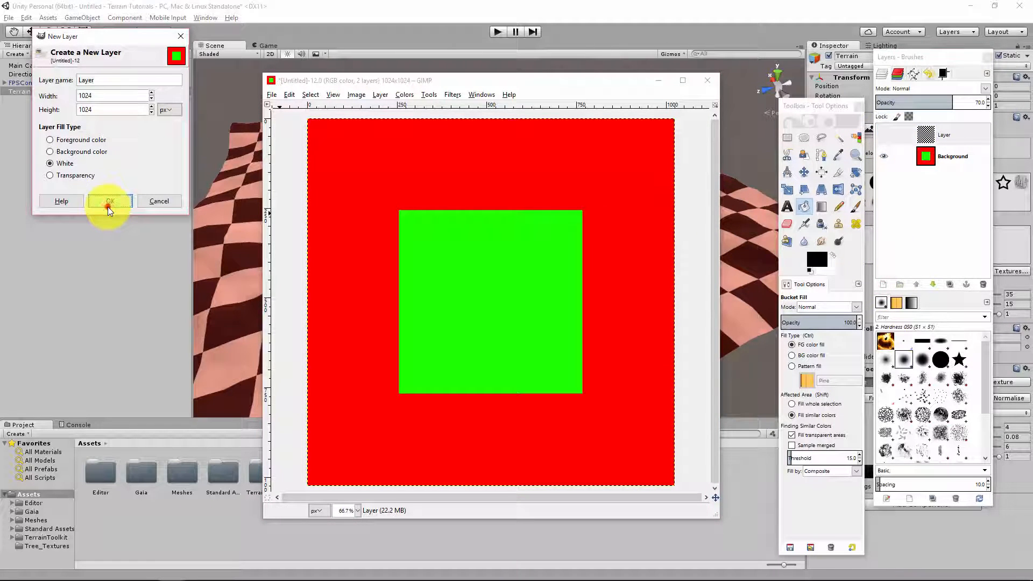
pyautogui.click(107, 208)
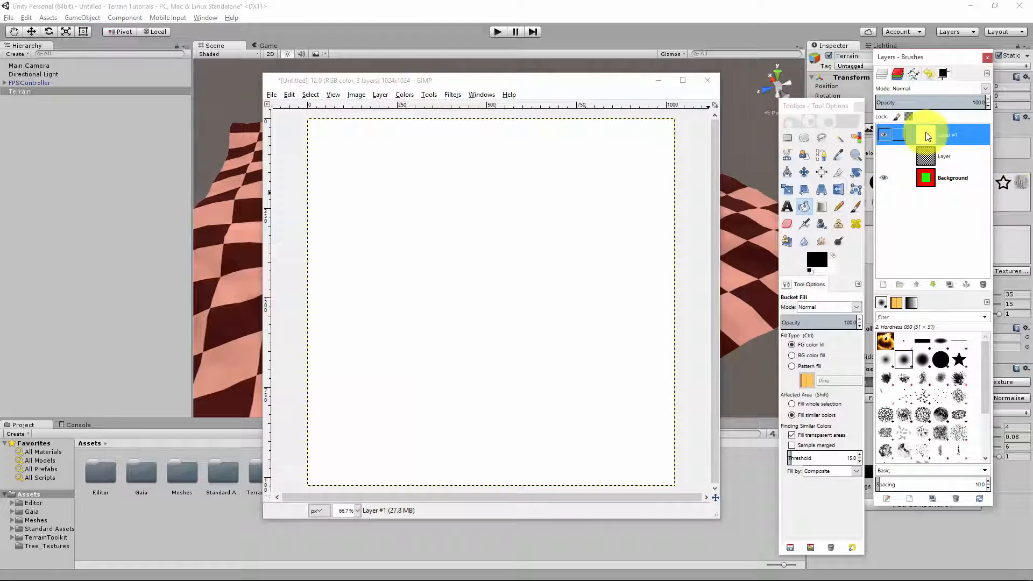
# Render a checkerboard with 32 px squares on the new white layer
pyautogui.click(458, 96)
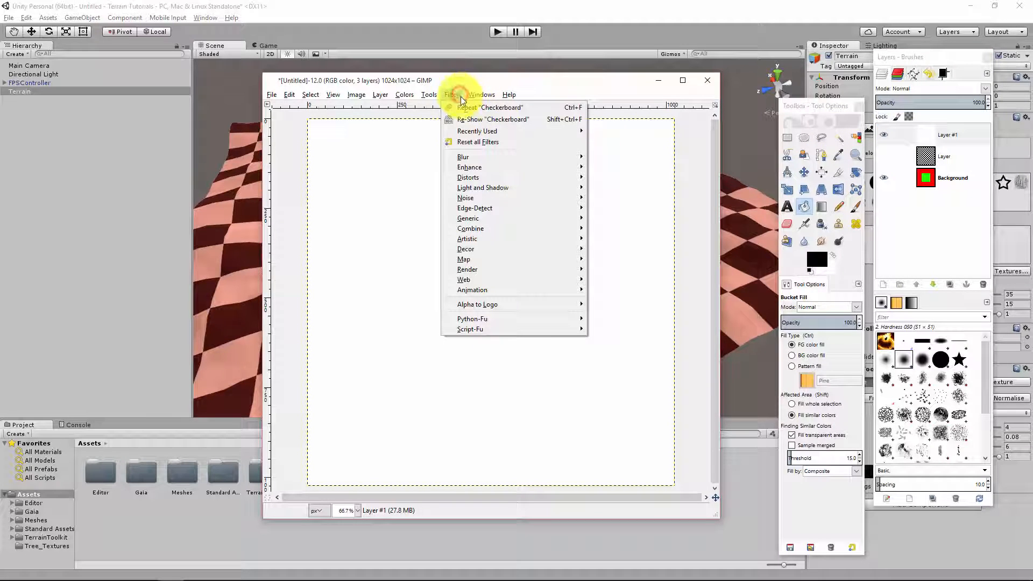
pyautogui.click(482, 120)
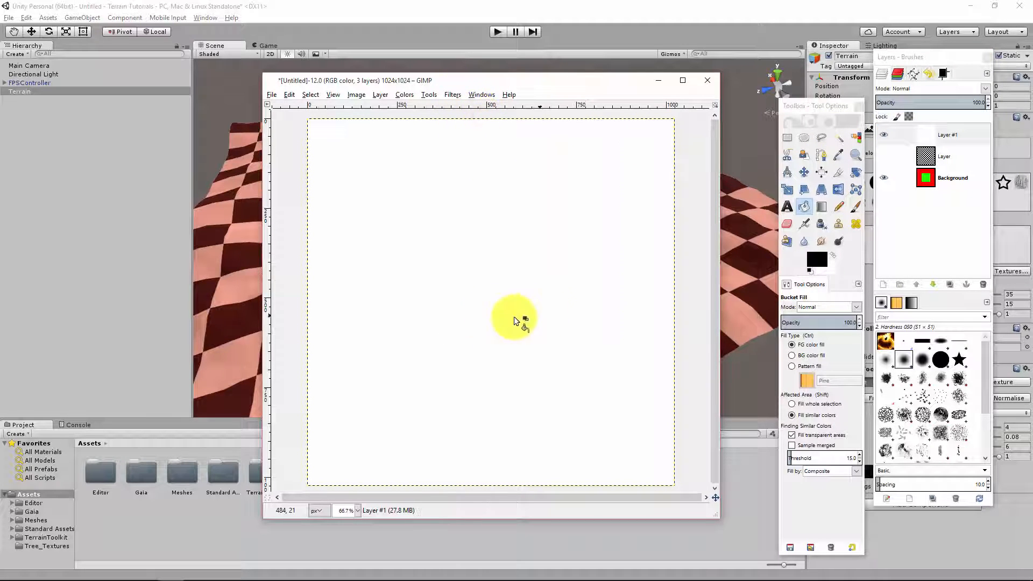
pyautogui.click(472, 354)
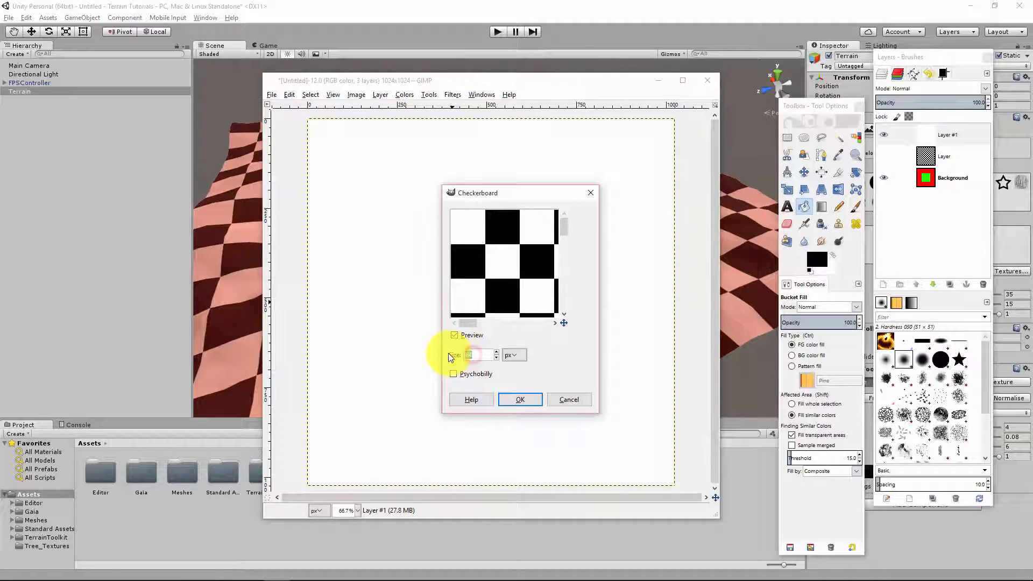
pyautogui.click(517, 400)
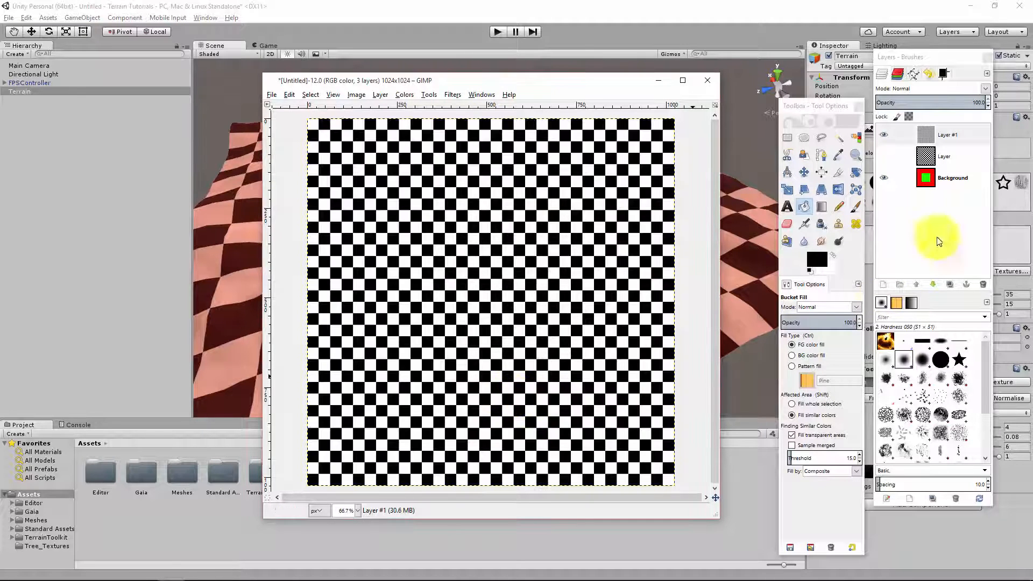
# Set the opacity of the 32 px checkerboard layer to 70 so the red and green background shows through
pyautogui.click(964, 102)
pyautogui.doubleClick(980, 103)
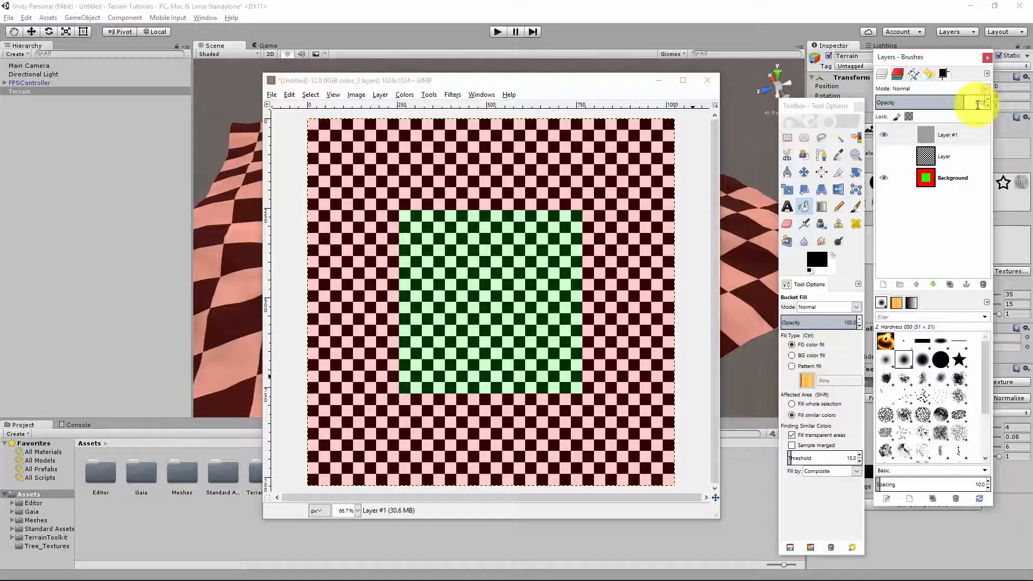
pyautogui.write('70')
pyautogui.press('Return')
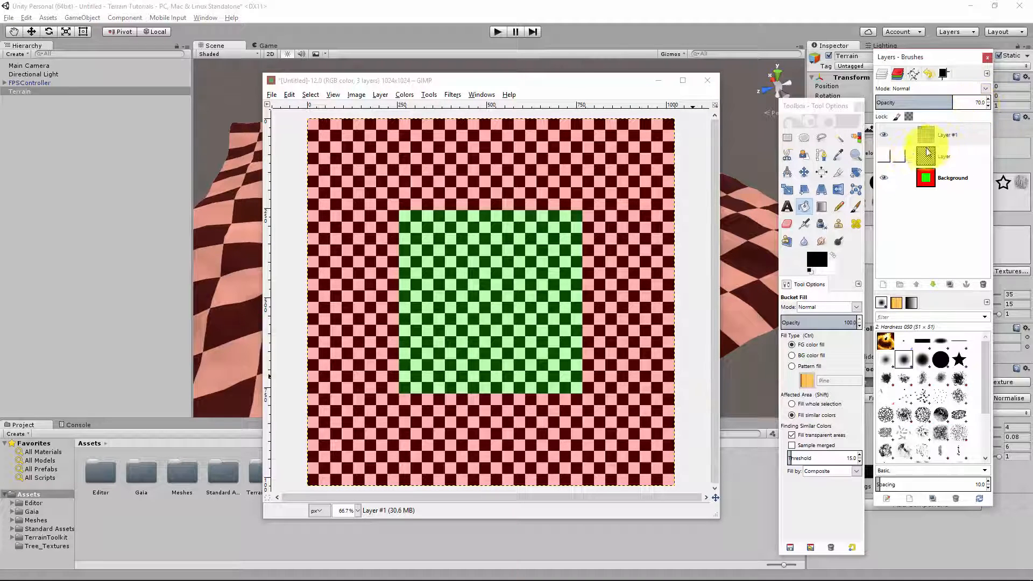
# Export the image to the Assets folder as "1024 32 grid 25% border.png"
pyautogui.hotkey('ctrl', 'shift', 'e')
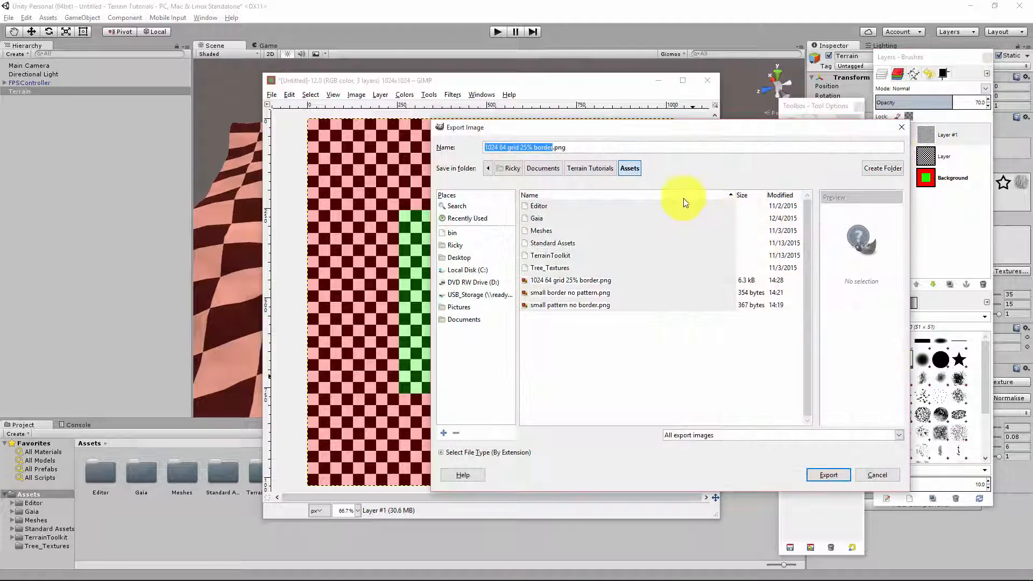
pyautogui.click(584, 283)
pyautogui.click(505, 147)
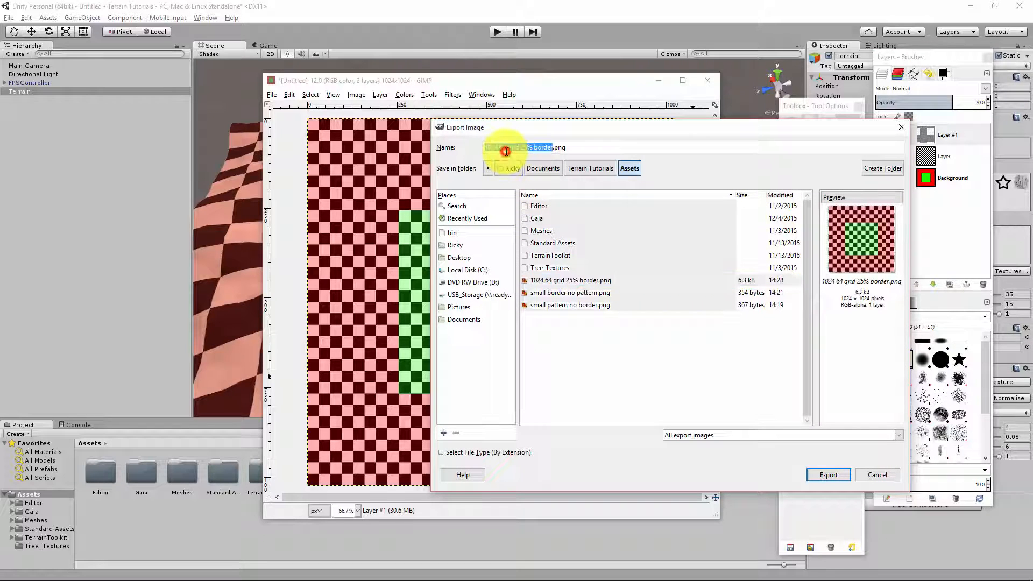
pyautogui.press('BackSpace')
pyautogui.press('BackSpace')
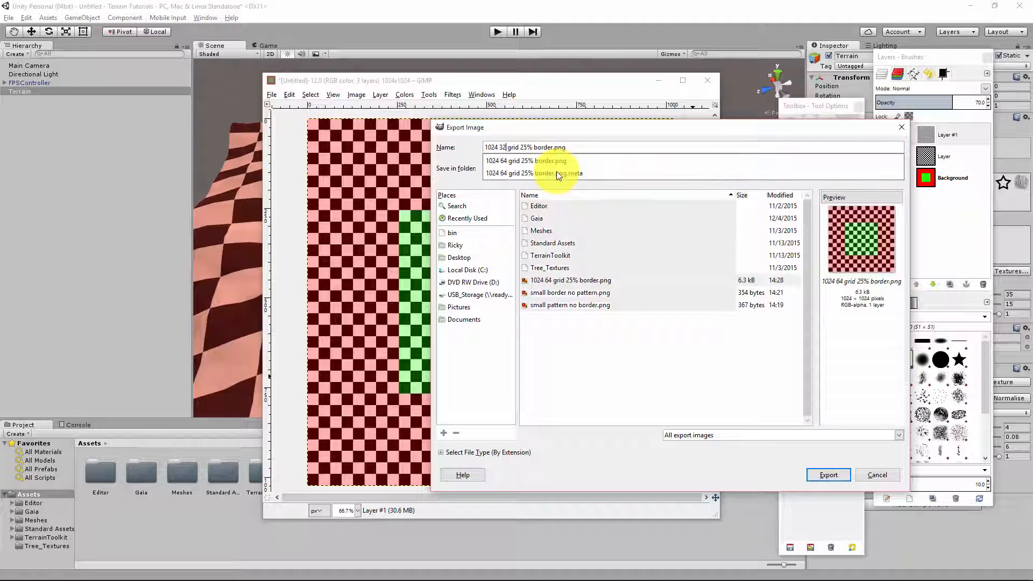
pyautogui.write('32')
pyautogui.press('Return')
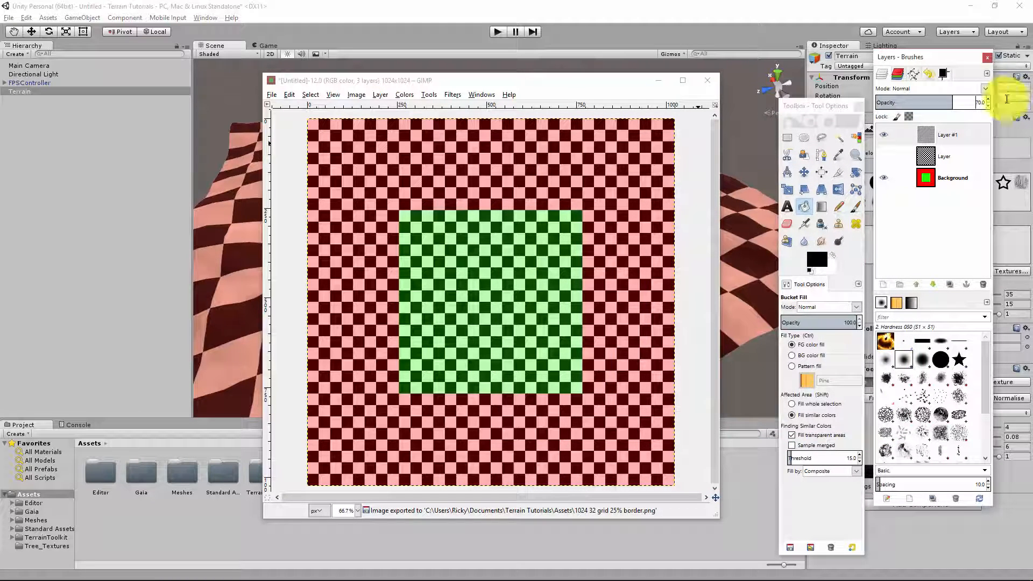
# Hide the 32 px checkerboard layer and add a new white 1024 × 1024 px layer named "16 grid"
pyautogui.click(884, 135)
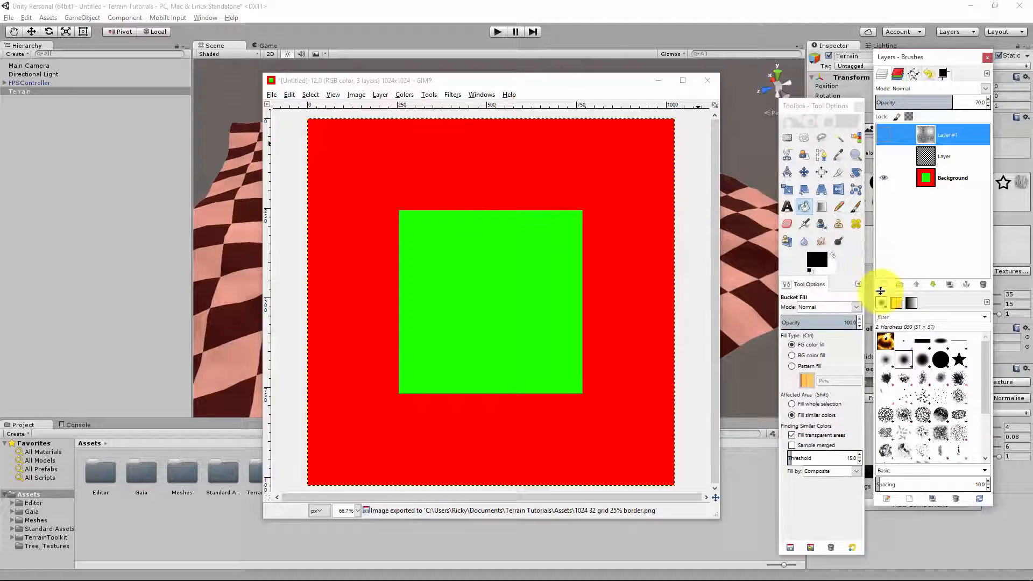
pyautogui.click(883, 285)
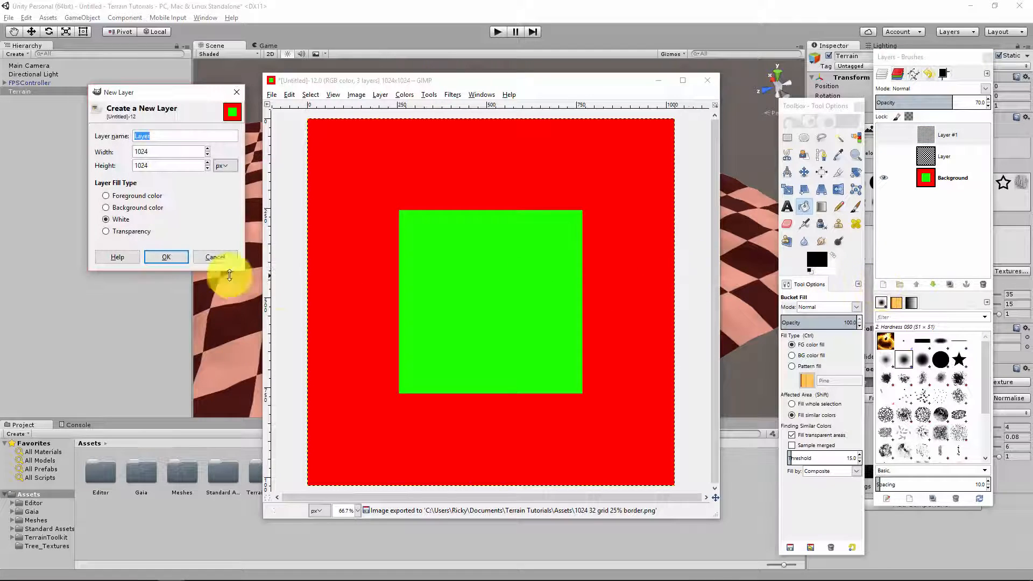
pyautogui.click(162, 258)
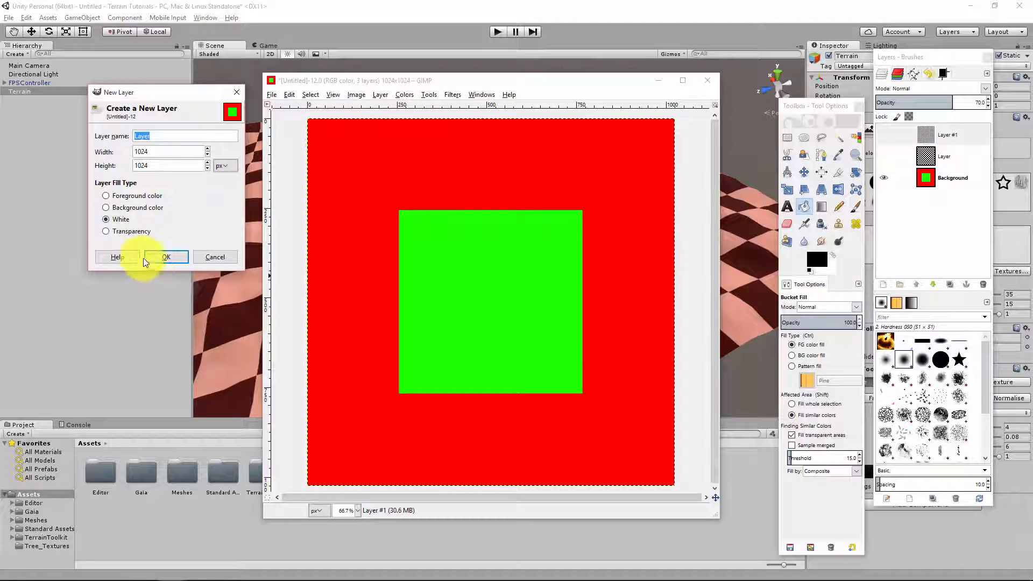
pyautogui.write('16')
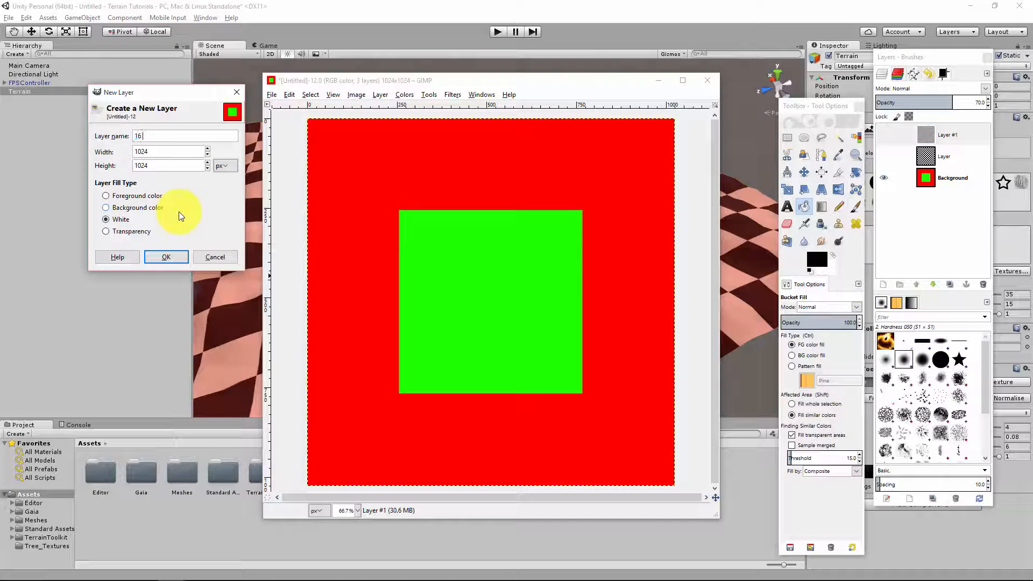
pyautogui.write(' grid')
pyautogui.press('Return')
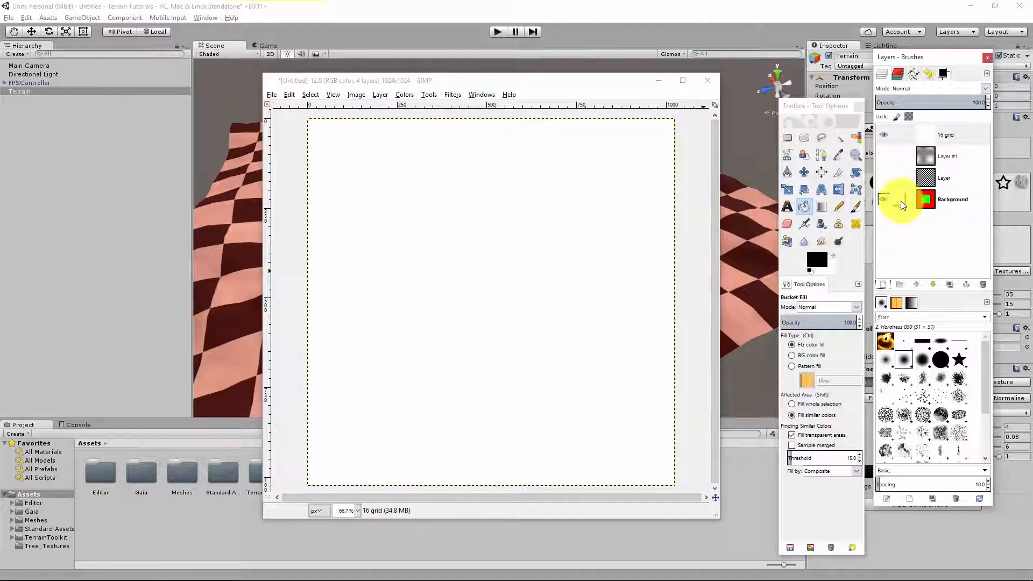
# Render a checkerboard with 16 px squares on the "16 grid" layer
pyautogui.click(955, 134)
pyautogui.click(453, 95)
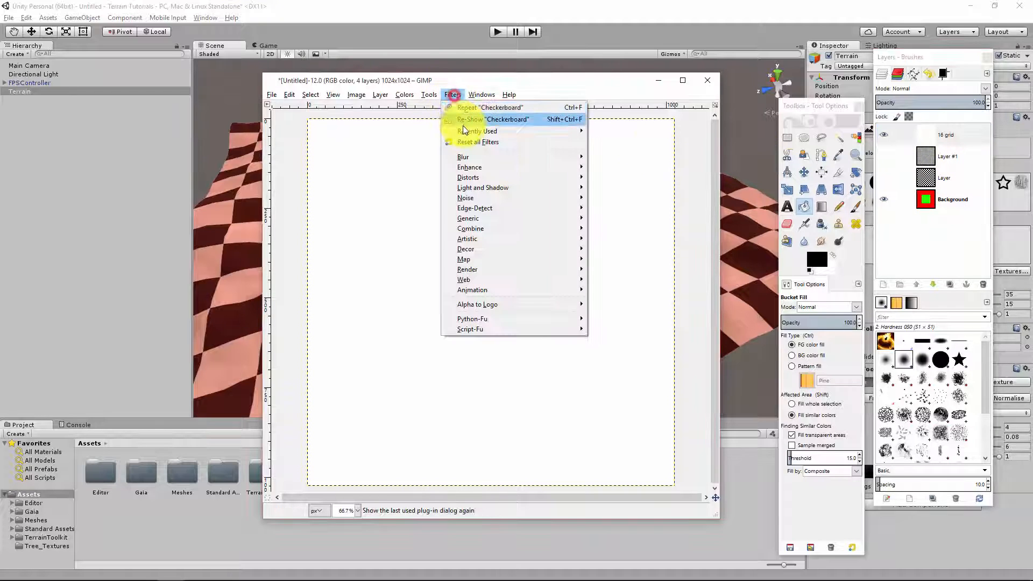
pyautogui.click(464, 126)
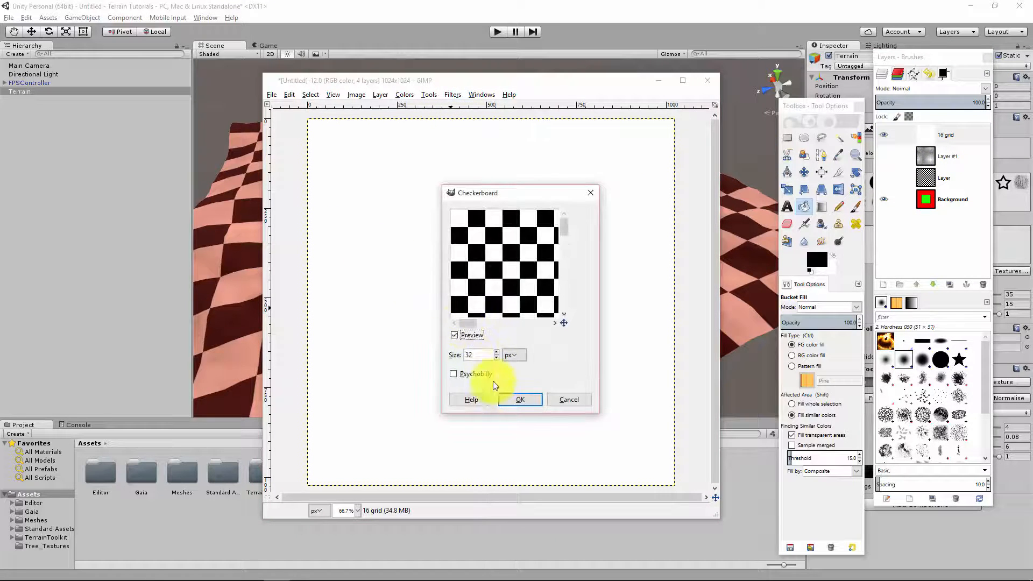
pyautogui.click(471, 353)
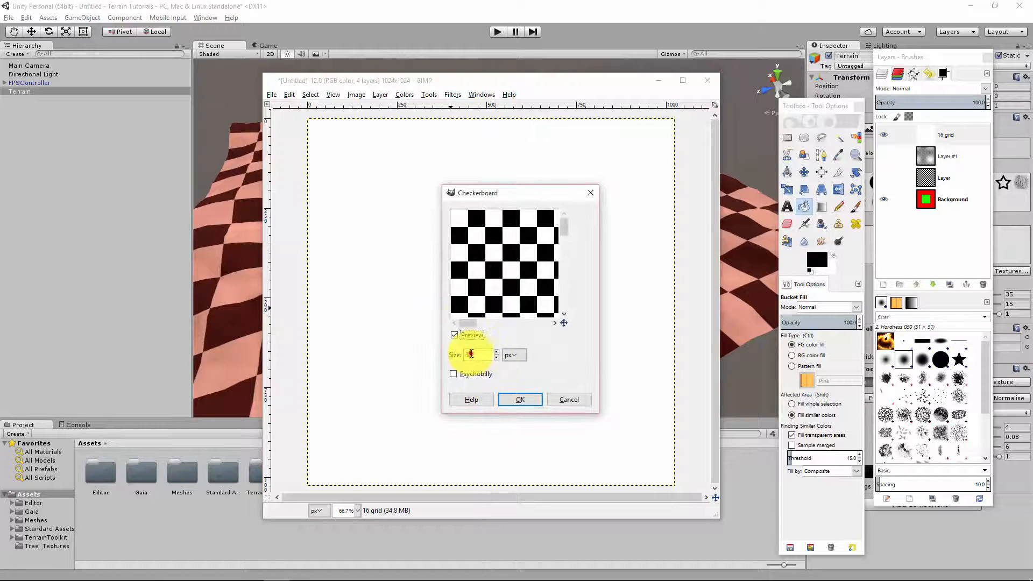
pyautogui.click(511, 400)
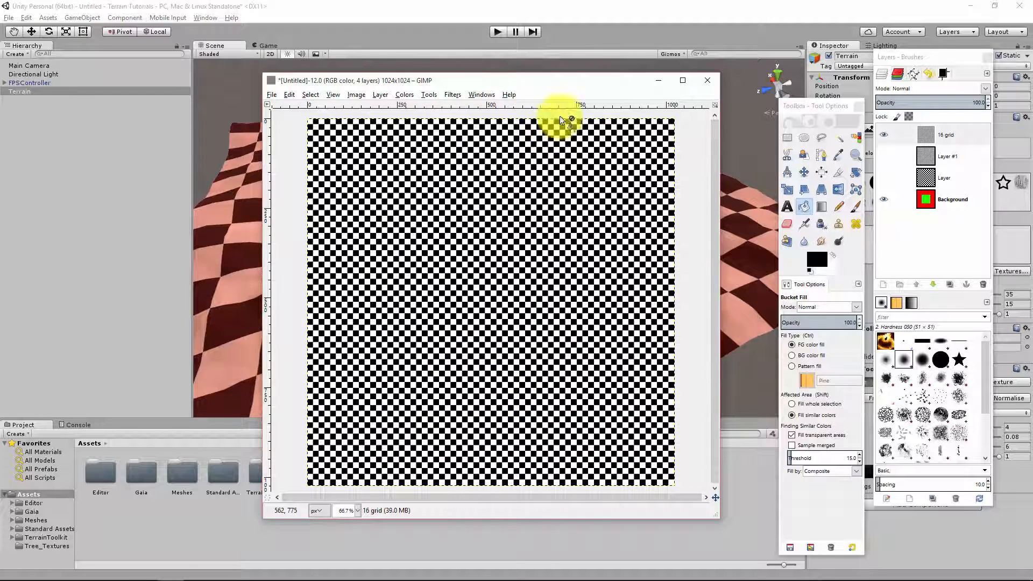
# Set the opacity of the "16 grid" layer to 70
pyautogui.click(981, 102)
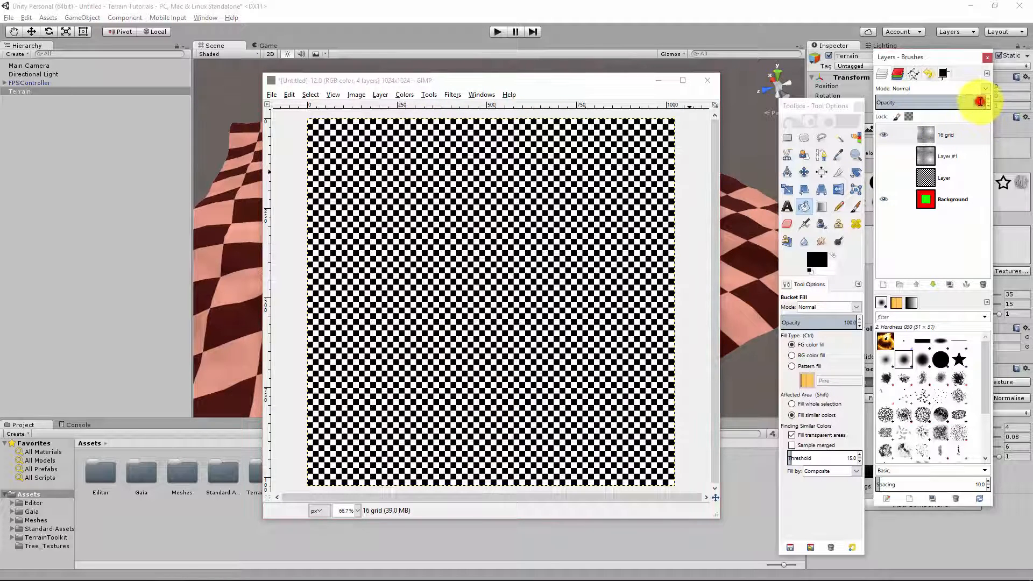
pyautogui.click(981, 101)
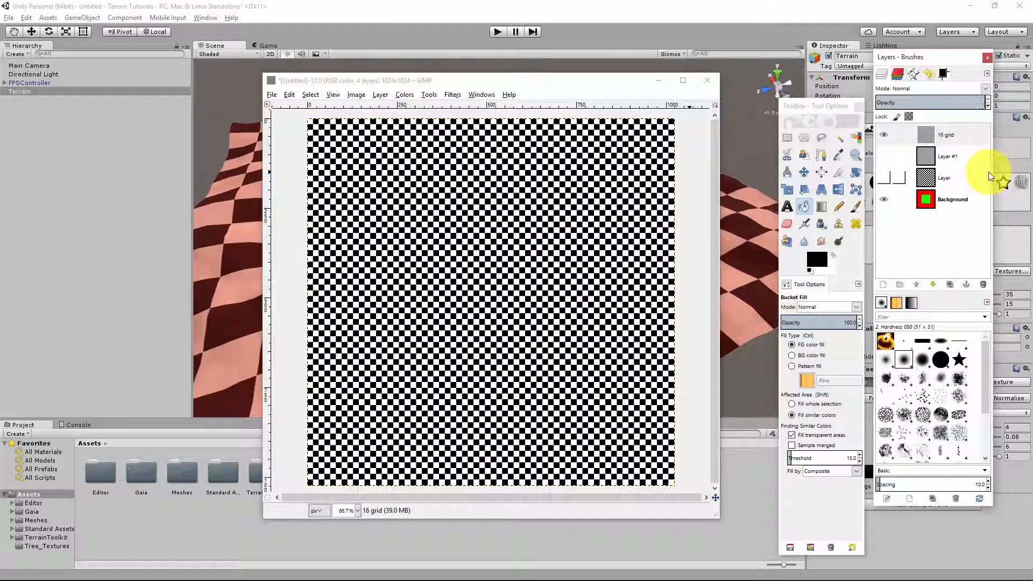
pyautogui.write('70')
pyautogui.press('Return')
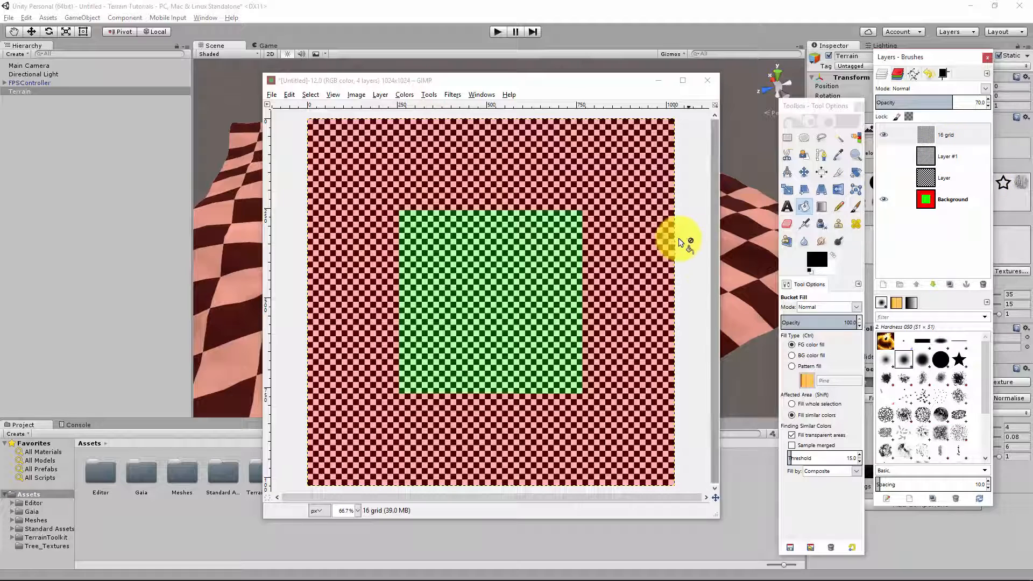
# Export the image to the Assets folder as "1024 16 grid 25% border.png" with the default PNG options
pyautogui.hotkey('ctrl', 'shift', 'e')
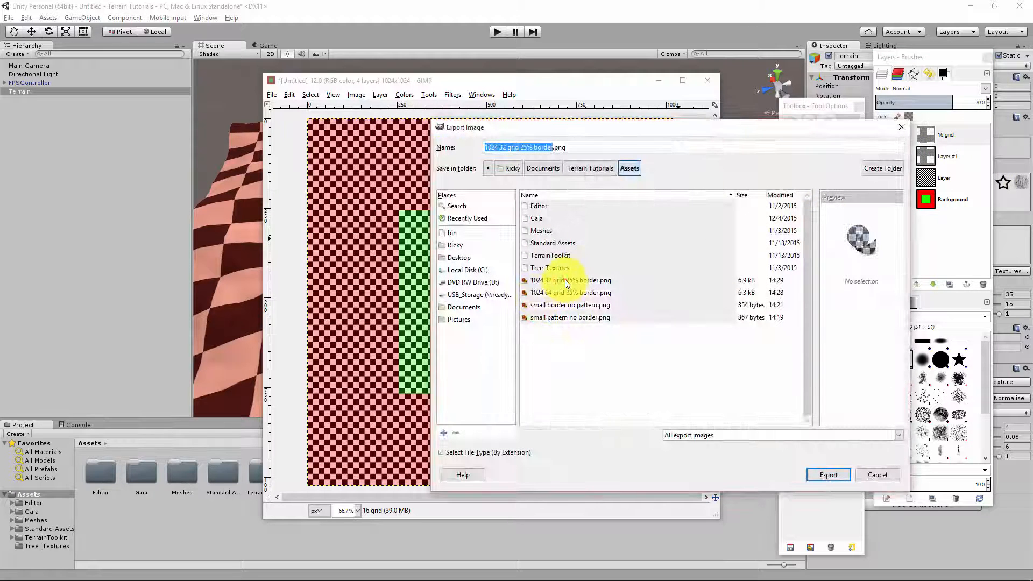
pyautogui.click(565, 280)
pyautogui.click(494, 147)
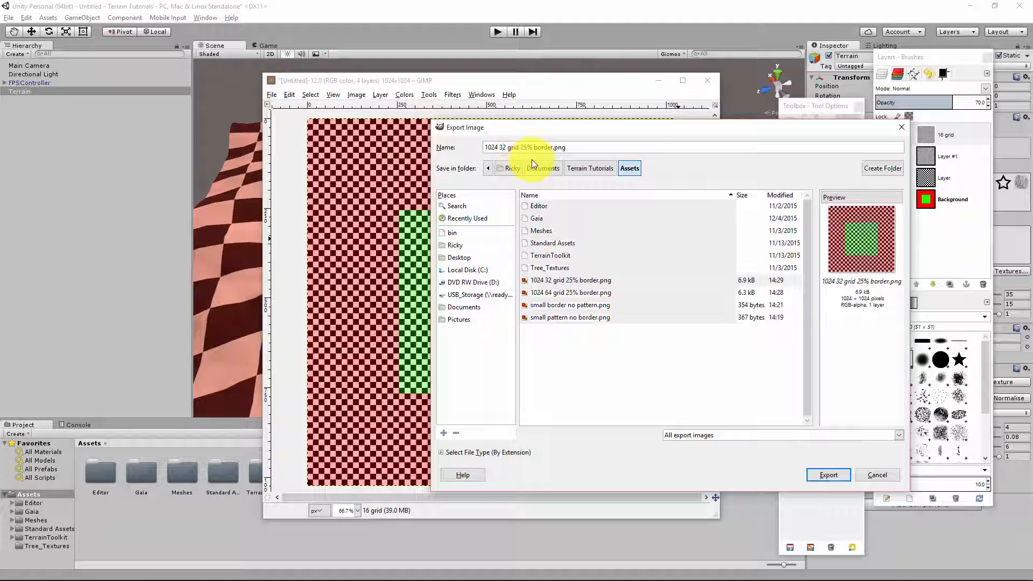
pyautogui.write('16')
pyautogui.press('Return')
pyautogui.click(521, 386)
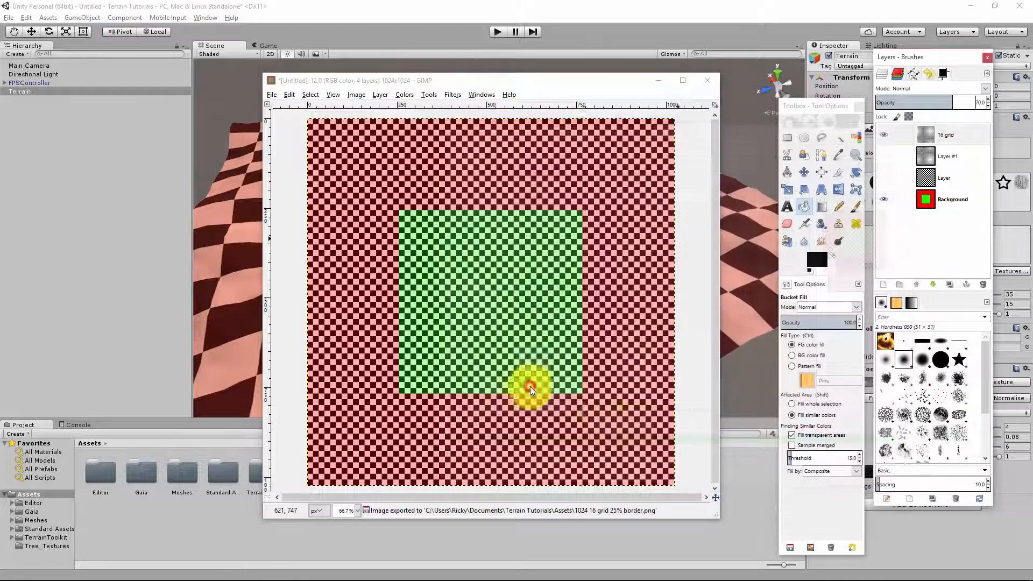
# Switch to Unity and replace the terrain's texture first with "1024 32 grid 25% border" and finally with "1024 16 grid 25% border"
pyautogui.click(109, 235)
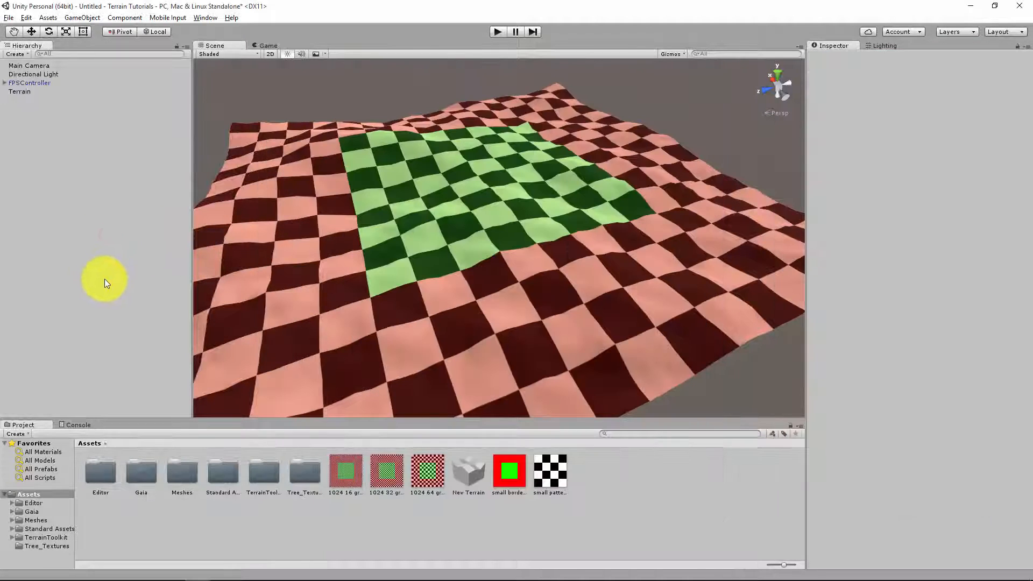
pyautogui.click(333, 250)
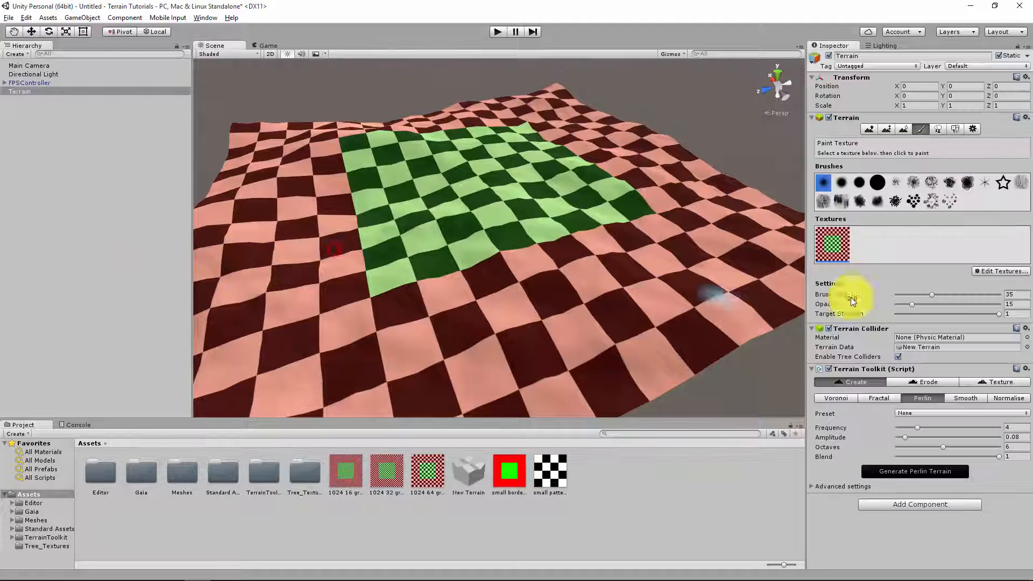
pyautogui.click(989, 269)
pyautogui.click(977, 286)
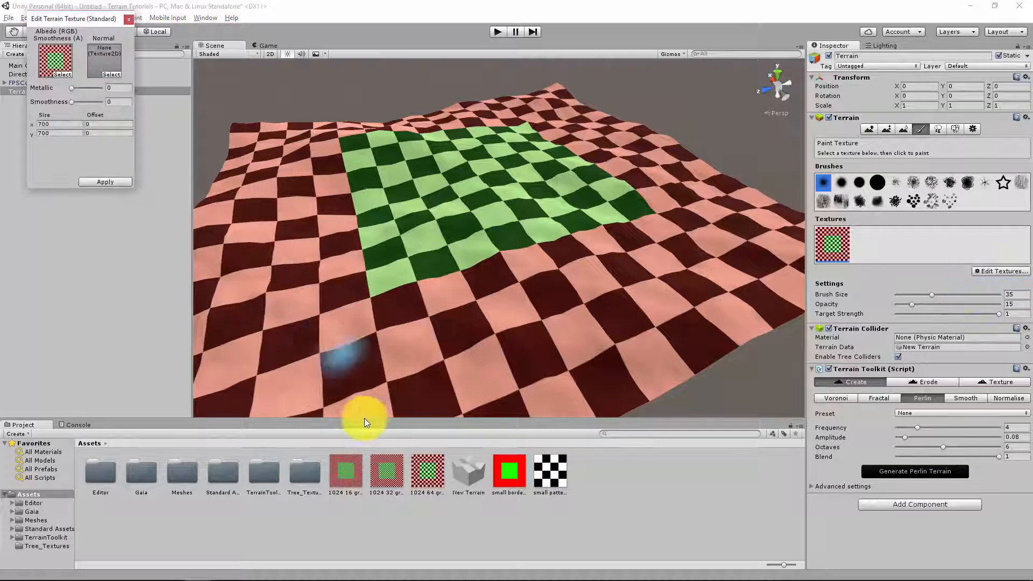
pyautogui.moveTo(428, 472); pyautogui.dragTo(55, 63)
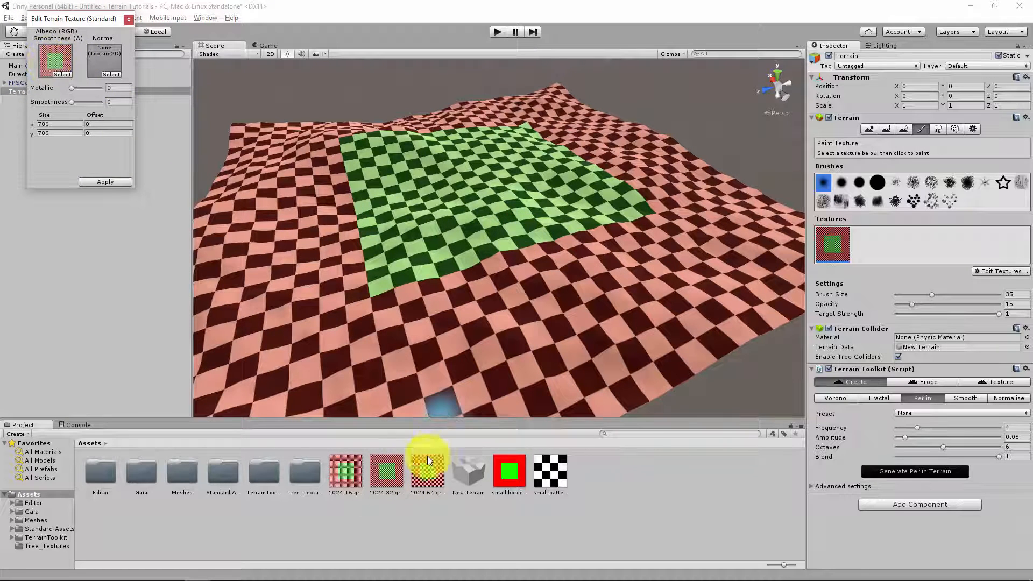
pyautogui.moveTo(342, 474); pyautogui.dragTo(52, 62)
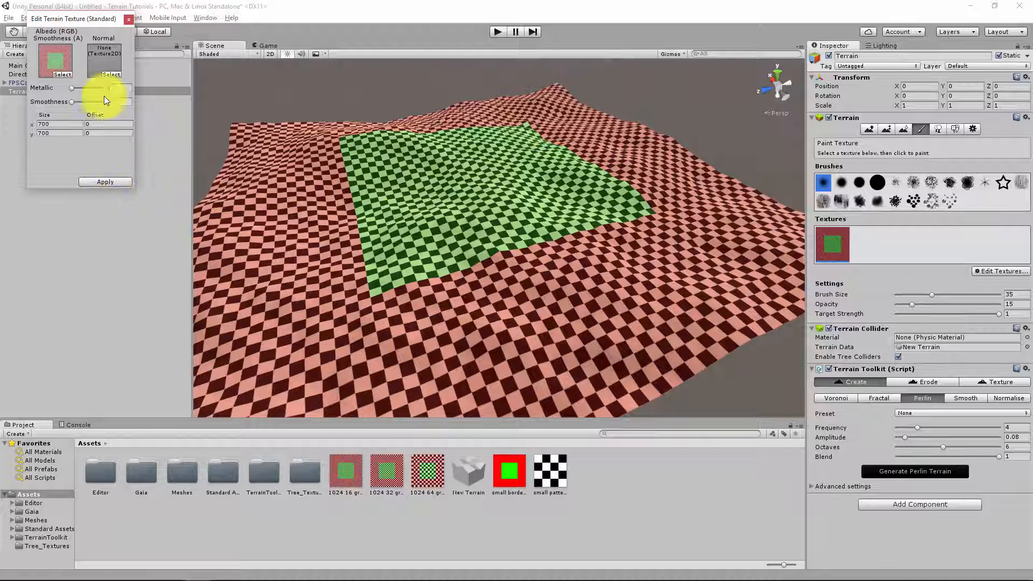
pyautogui.click(118, 182)
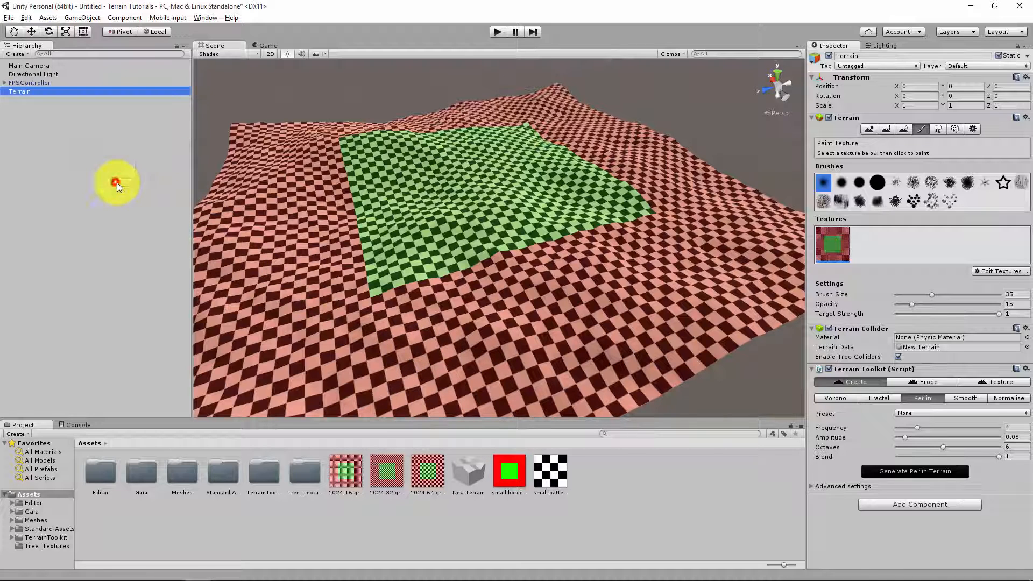
# Run the scene to view the terrain in play mode, stop it and inspect the green checkerboard squares up close
pyautogui.click(497, 31)
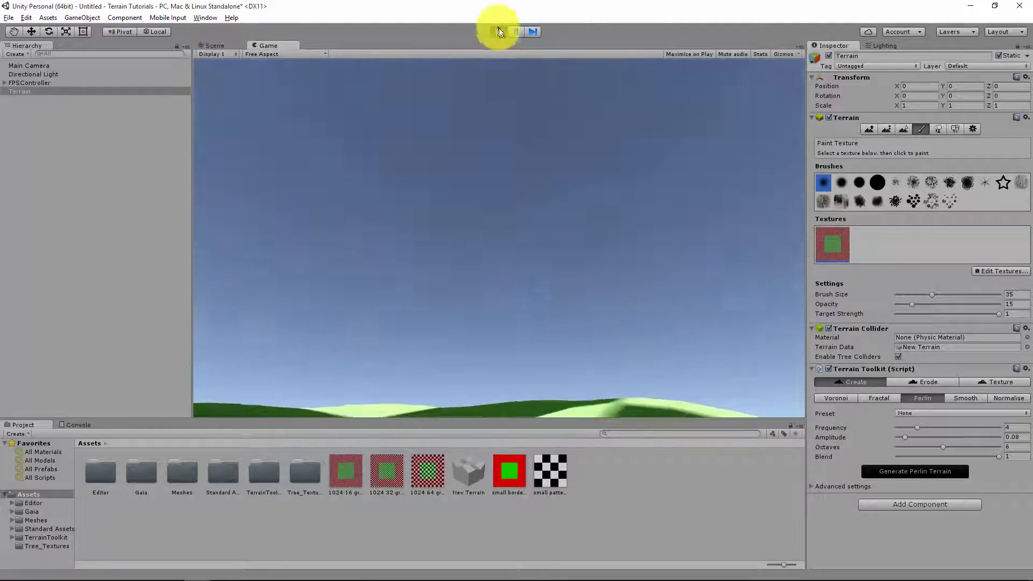
pyautogui.click(496, 31)
pyautogui.keyDown('alt'); pyautogui.moveTo(784, 219); pyautogui.dragTo(521, 310); pyautogui.keyUp('alt')
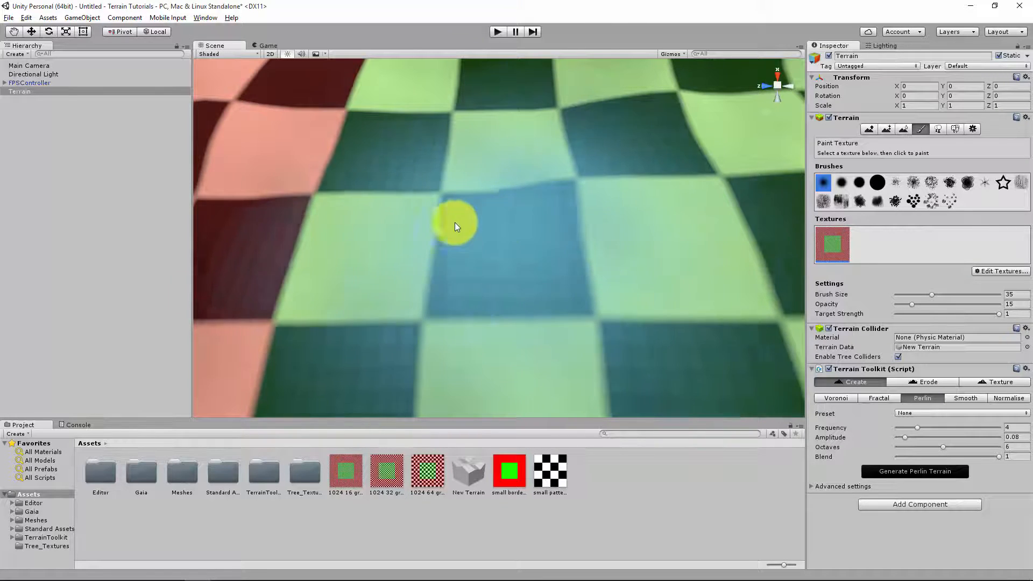
# Create a cube and place it on the terrain surface within a dark green square
pyautogui.click(16, 54)
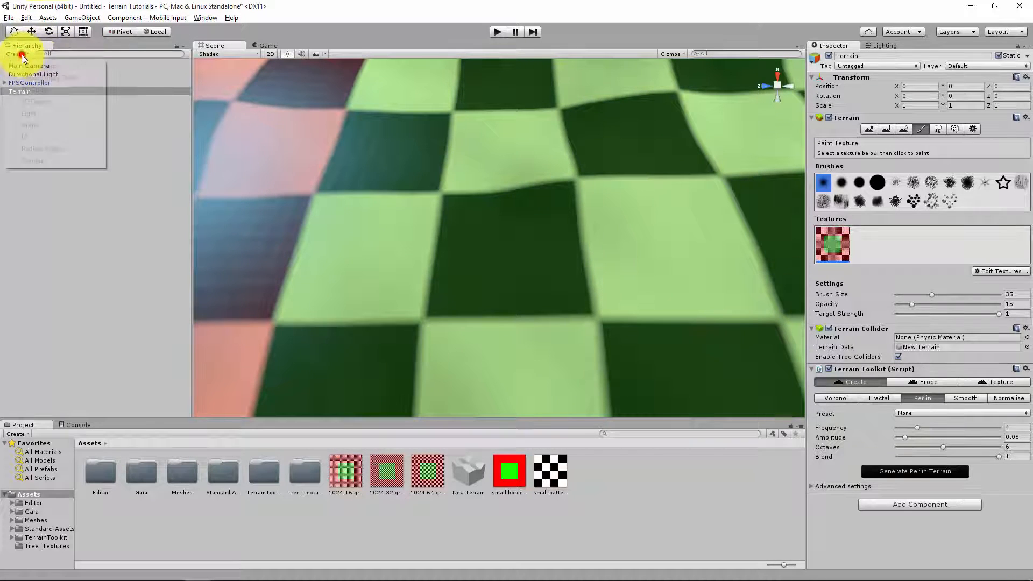
pyautogui.moveTo(42, 90)
pyautogui.click(133, 90)
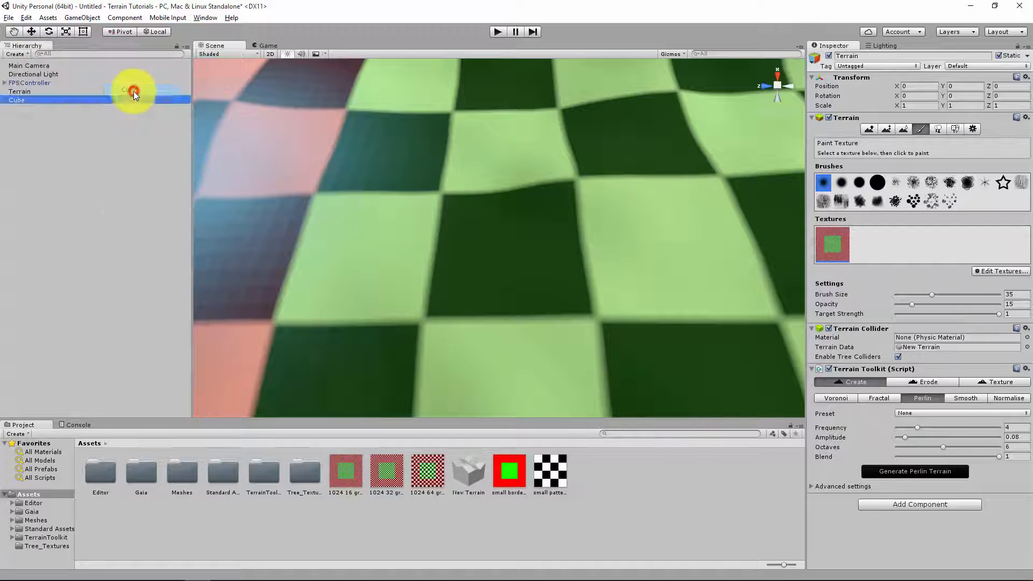
pyautogui.click(506, 230)
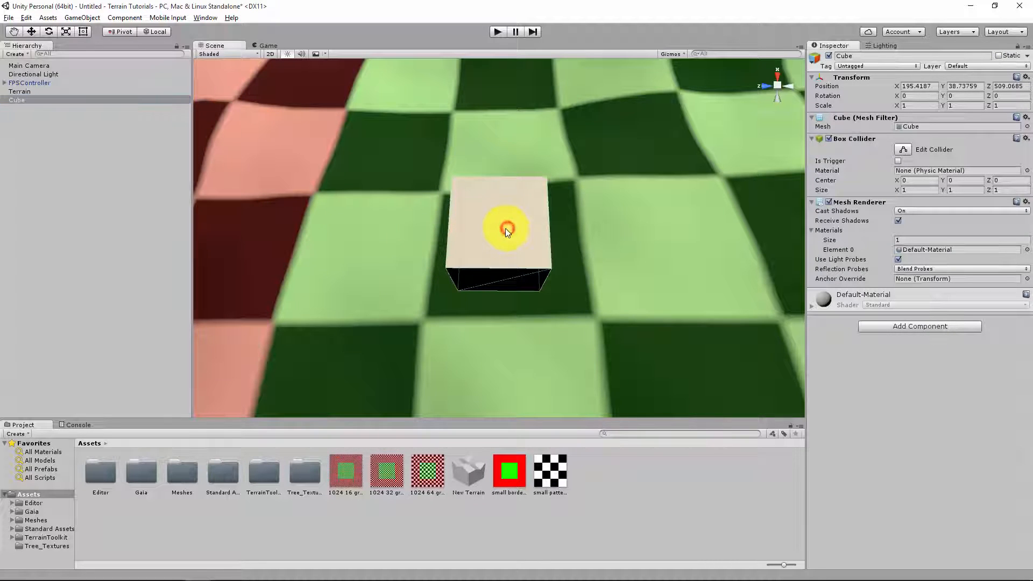
pyautogui.keyDown('ctrl'); pyautogui.keyDown('shift'); pyautogui.moveTo(490, 235); pyautogui.dragTo(973, 128); pyautogui.keyUp('shift'); pyautogui.keyUp('ctrl')
# Scale the cube uniformly to about 7.09 and flatten it by setting its Y scale to 1
pyautogui.press('e')
pyautogui.press('r')
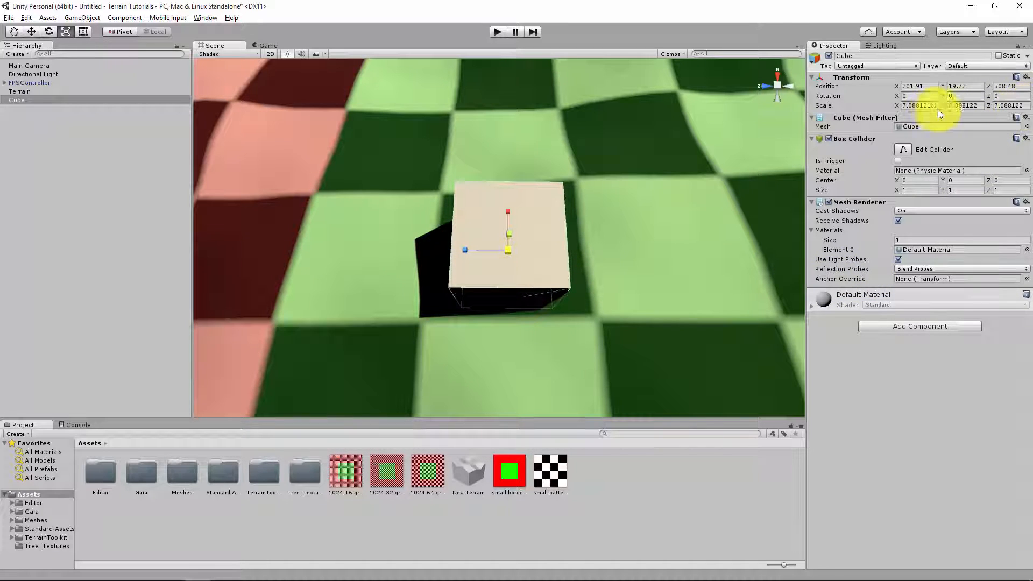
pyautogui.click(979, 107)
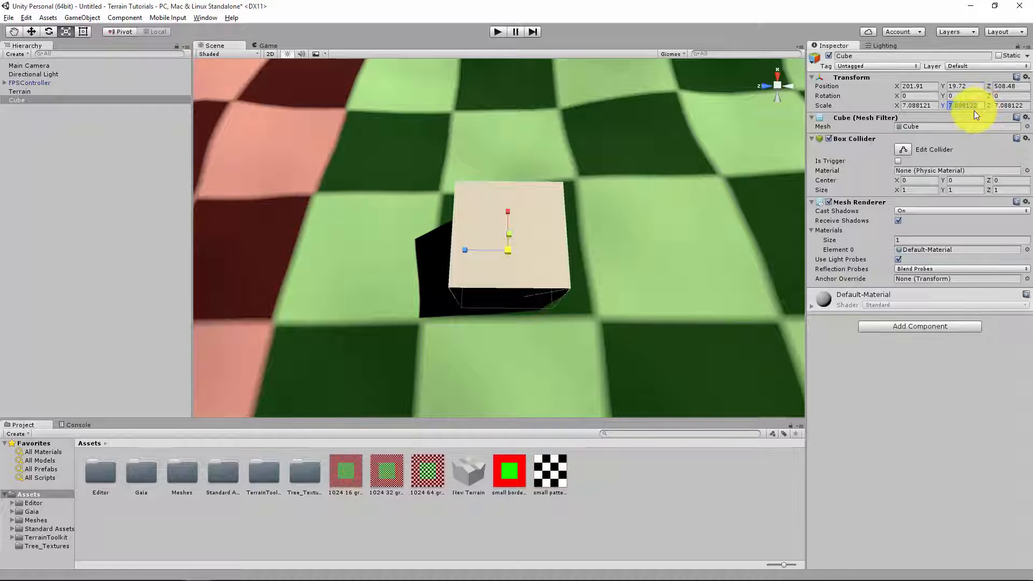
pyautogui.write('1')
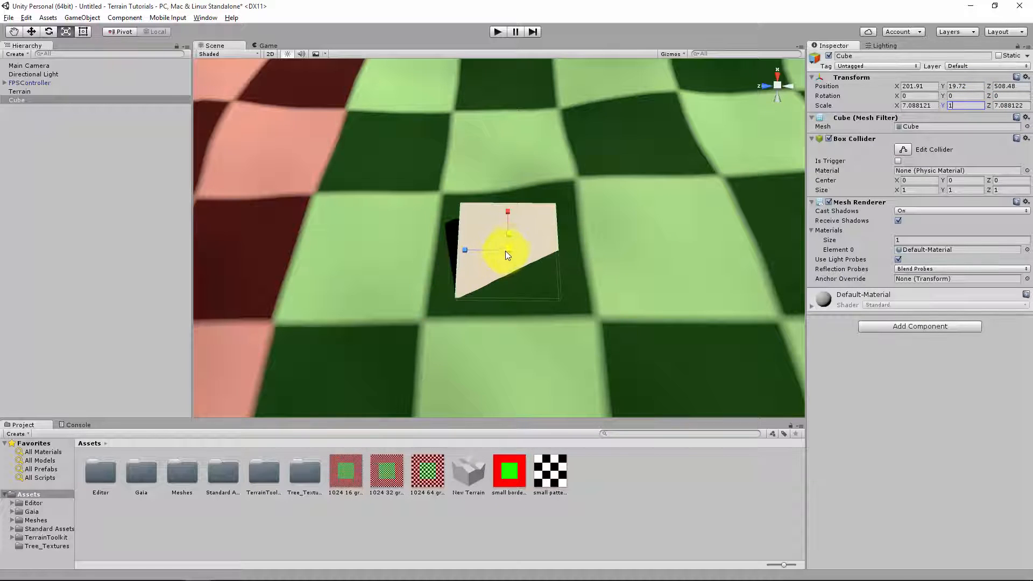
# Stretch the cube along X and Z to match the dark green square, setting both scales to 10
pyautogui.moveTo(506, 251); pyautogui.dragTo(452, 251)
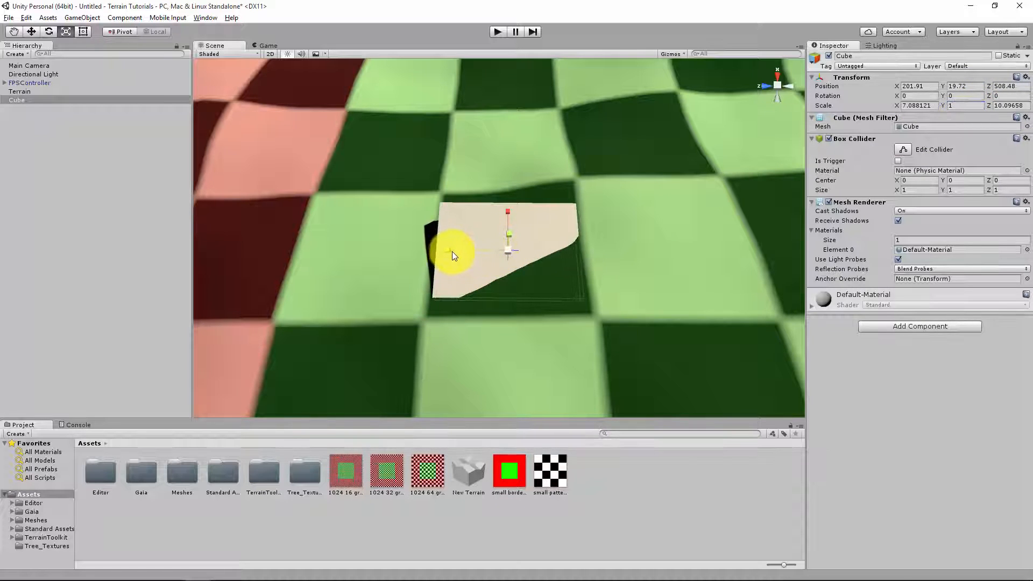
pyautogui.moveTo(505, 211); pyautogui.dragTo(512, 196)
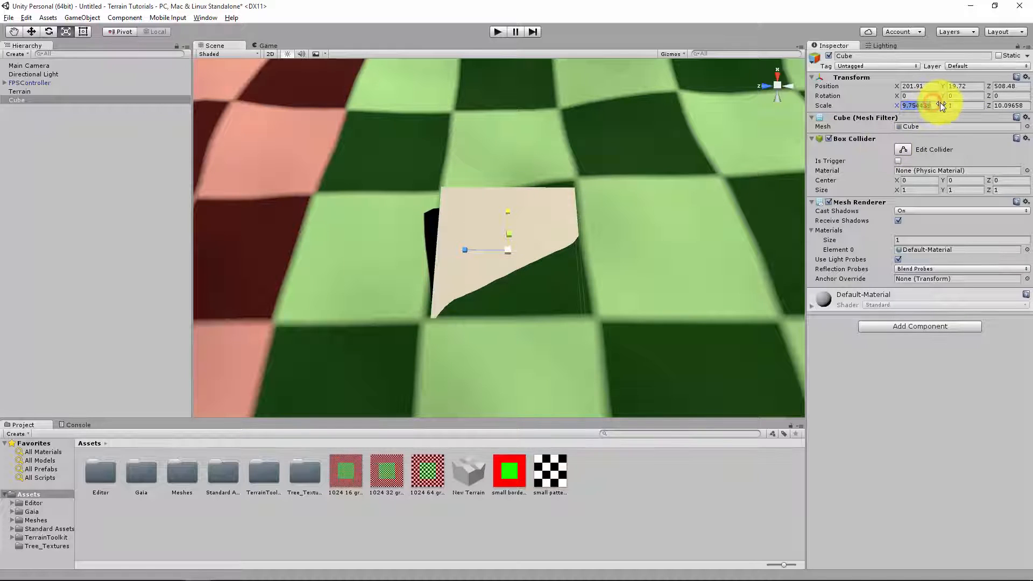
pyautogui.write('10')
pyautogui.press('Tab')
pyautogui.press('Tab')
pyautogui.write('10')
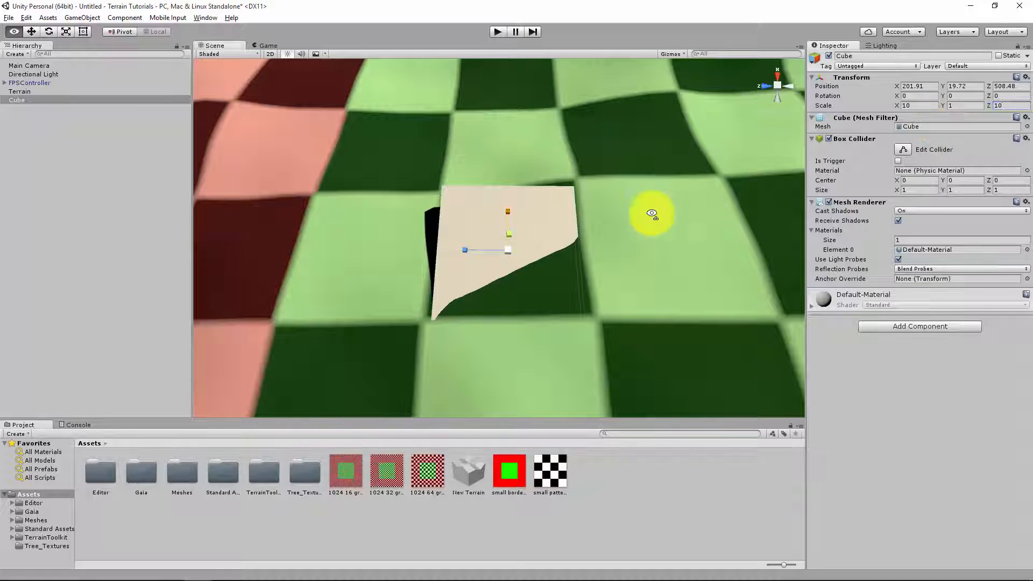
# Move the cube across the green area to about X 295.4, Y 25.8, Z 367.1
pyautogui.moveTo(653, 215)
pyautogui.keyDown('alt'); pyautogui.mouseDown()
pyautogui.moveTo(560, 227)
pyautogui.moveTo(655, 231)
pyautogui.moveTo(722, 212)
pyautogui.moveTo(682, 203)
pyautogui.moveTo(661, 212)
pyautogui.mouseUp(); pyautogui.keyUp('alt')
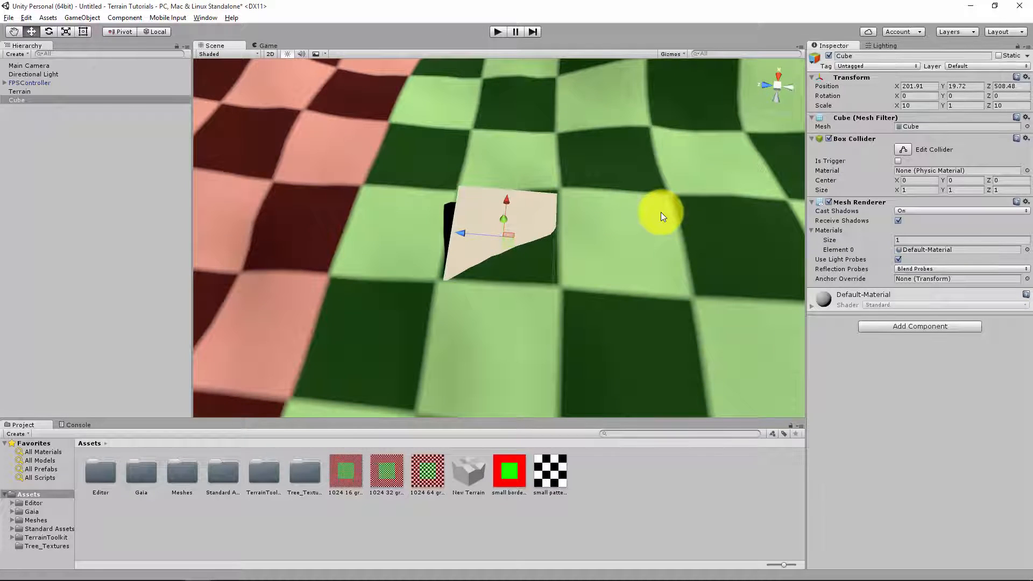
pyautogui.keyDown('alt'); pyautogui.moveTo(661, 212); pyautogui.dragTo(871, 131); pyautogui.keyUp('alt')
pyautogui.moveTo(872, 131)
pyautogui.mouseDown(button='right')
pyautogui.moveTo(893, 163)
pyautogui.moveTo(930, 156)
pyautogui.moveTo(877, 203)
pyautogui.moveTo(169, 143)
pyautogui.moveTo(339, 131)
pyautogui.moveTo(396, 162)
pyautogui.mouseUp(button='right')
pyautogui.moveTo(417, 159); pyautogui.dragTo(730, 349)
pyautogui.moveTo(730, 349); pyautogui.dragTo(970, 174, button='right')
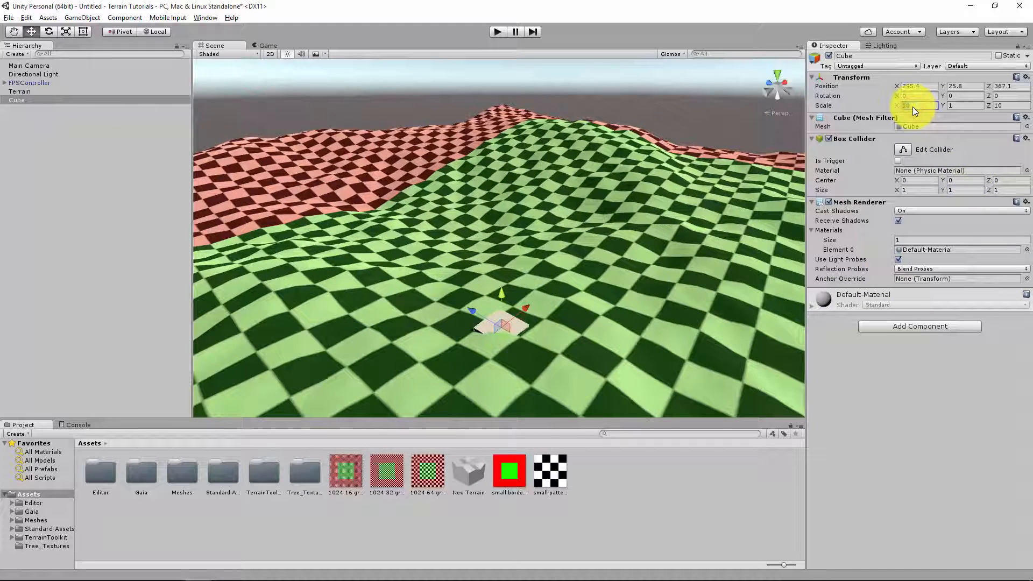
# Set the cube's X scale to 40 and its Z scale to 30
pyautogui.write('40')
pyautogui.press('Tab')
pyautogui.press('Tab')
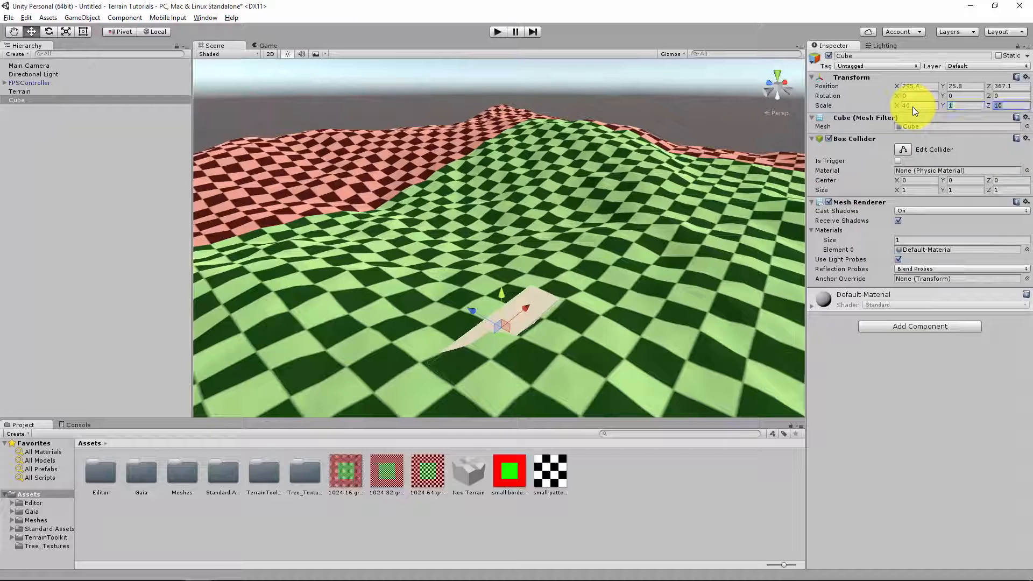
pyautogui.write('30')
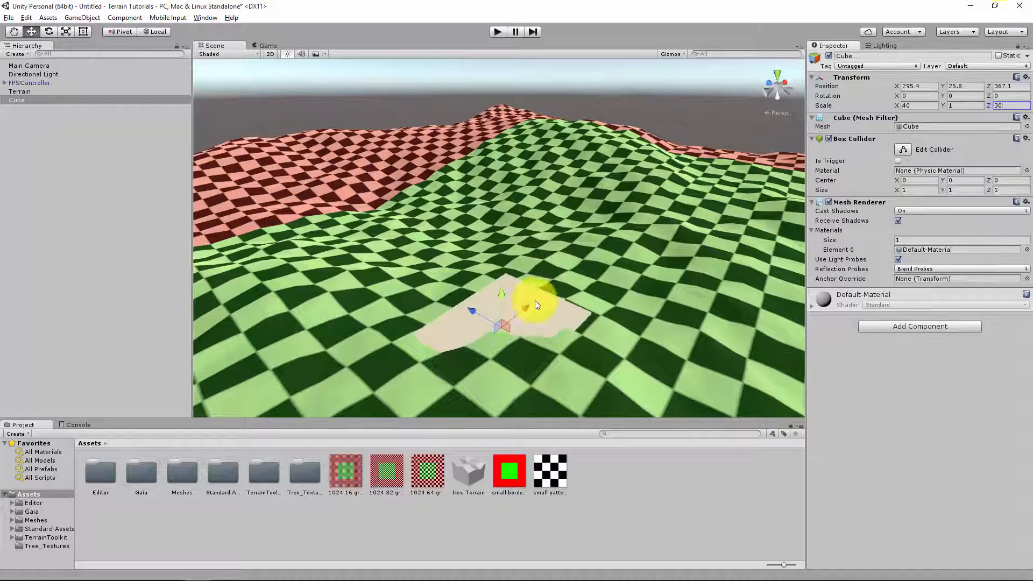
# Shift the flat cube to about X 296.9, Z 364.9 on the terrain and delete it
pyautogui.moveTo(535, 301); pyautogui.dragTo(660, 315, button='right')
pyautogui.moveTo(528, 284); pyautogui.dragTo(525, 277)
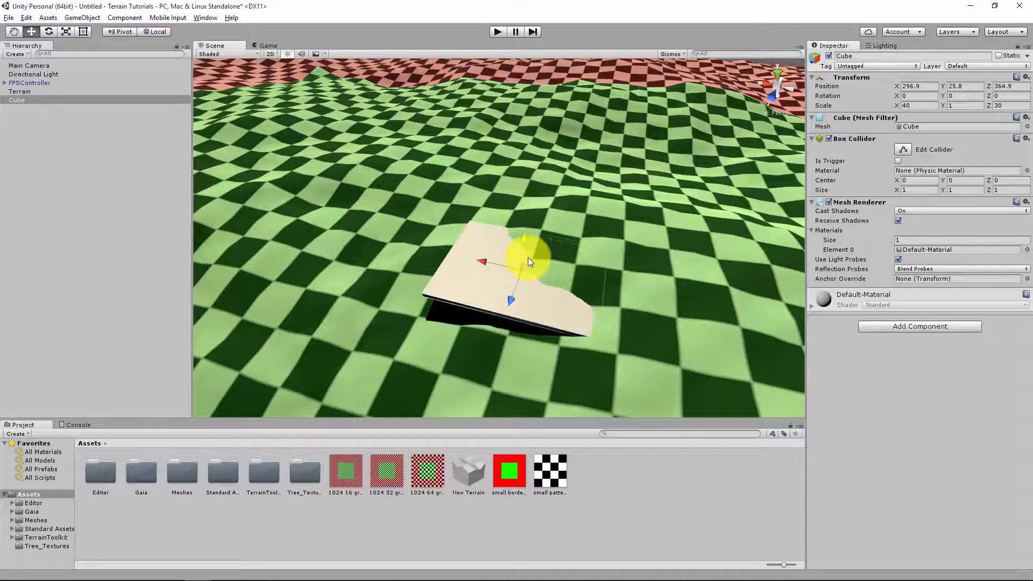
pyautogui.press('Delete')
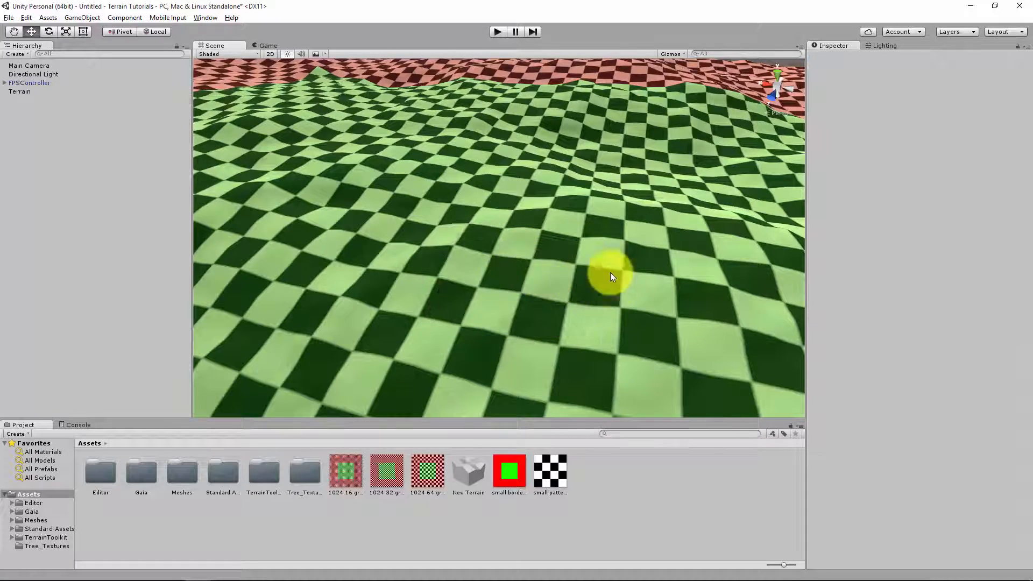
# Run the scene, walk along the boundary between the green and red areas to examine the squares, and stop play mode
pyautogui.moveTo(610, 272); pyautogui.dragTo(656, 222, button='right')
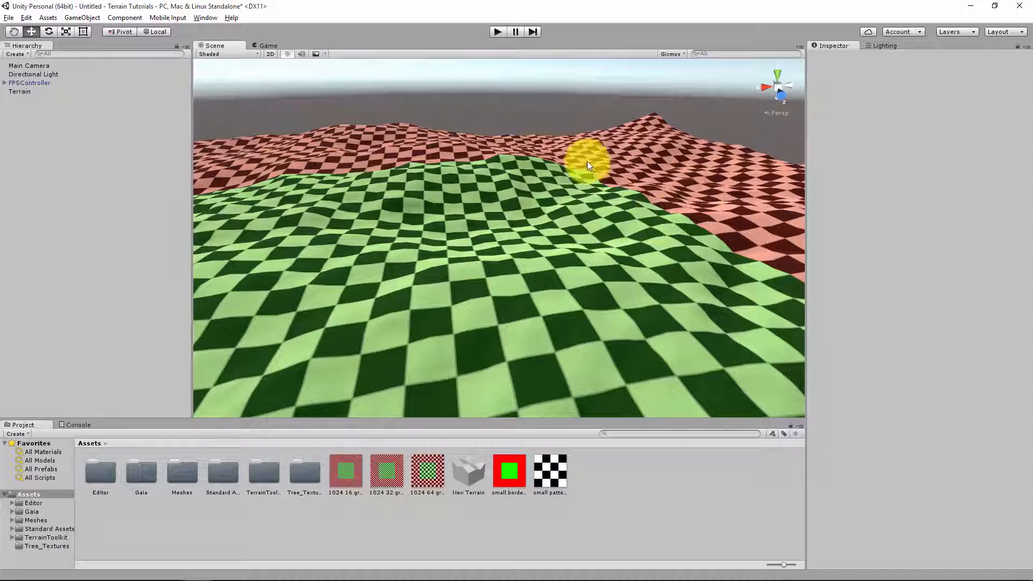
pyautogui.click(497, 33)
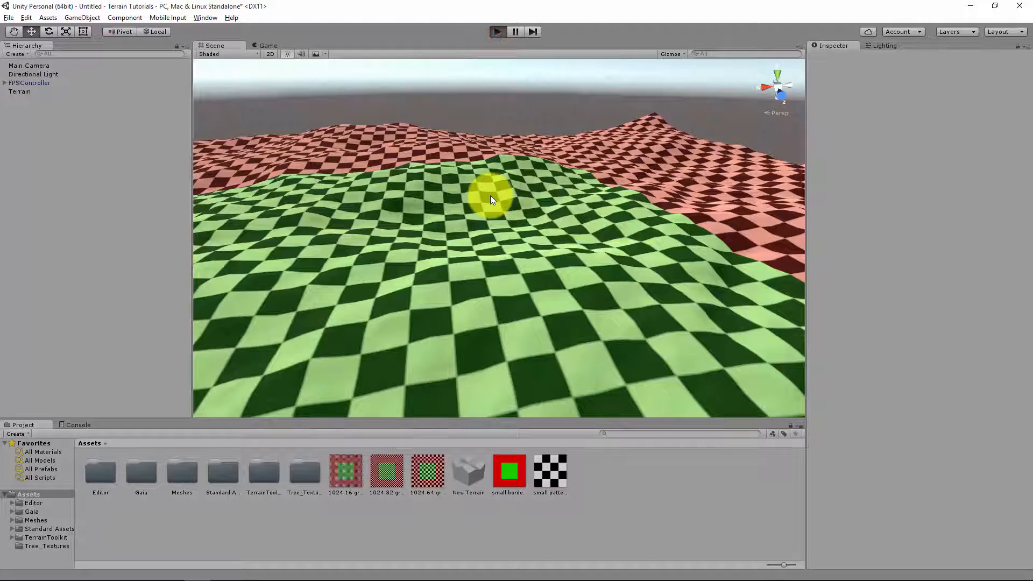
pyautogui.press('w')
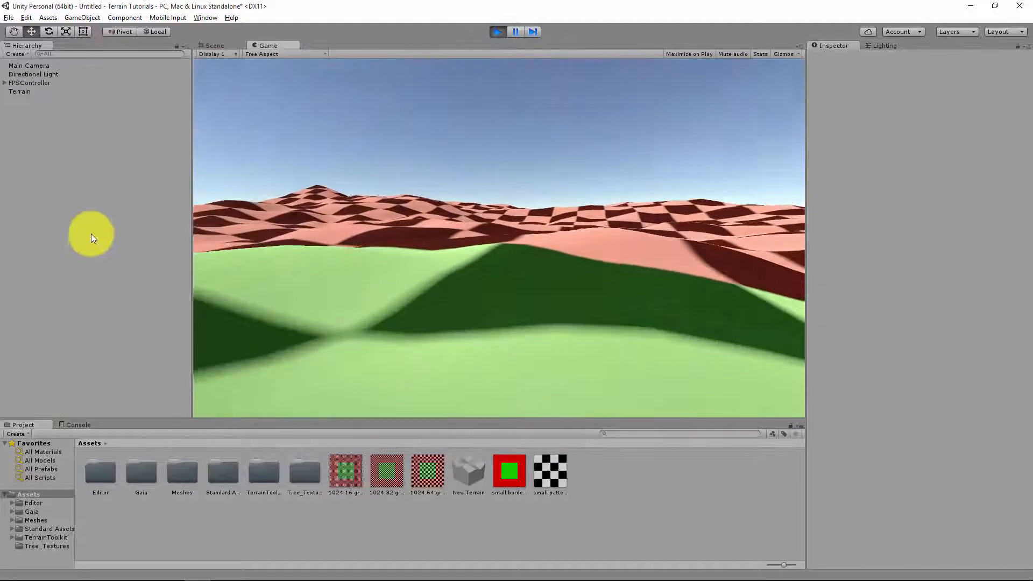
pyautogui.press('w')
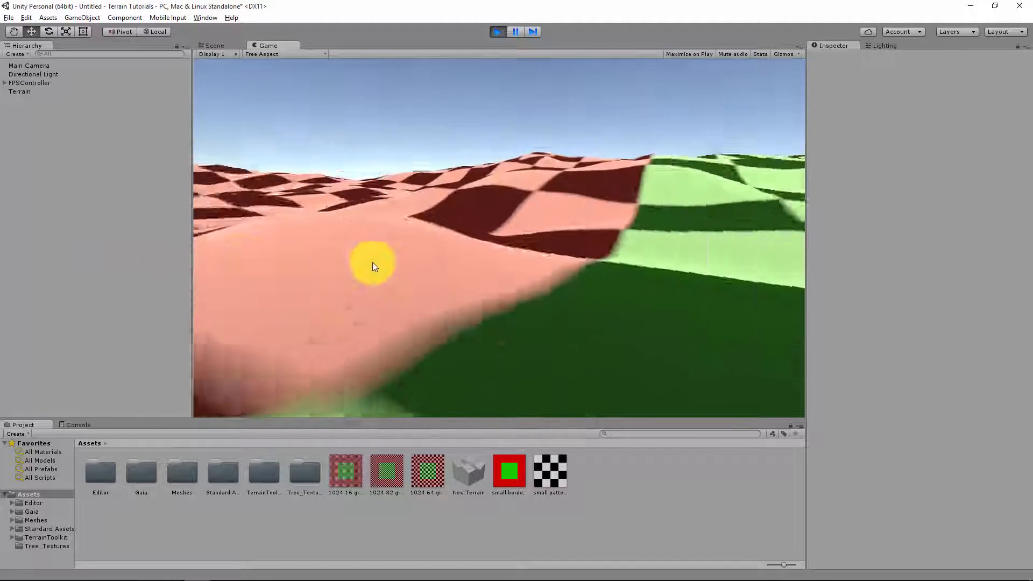
pyautogui.press('w')
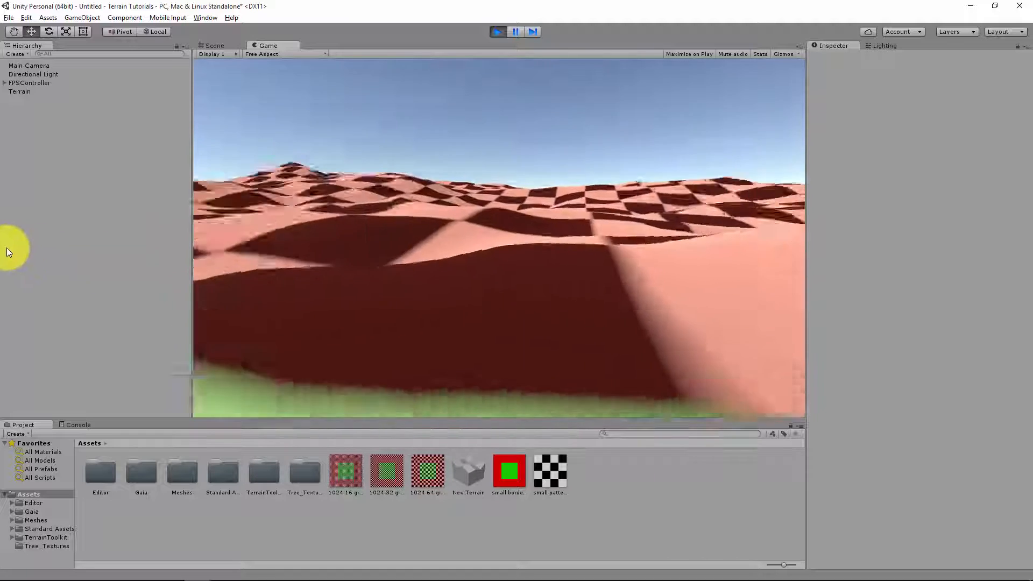
pyautogui.press('w')
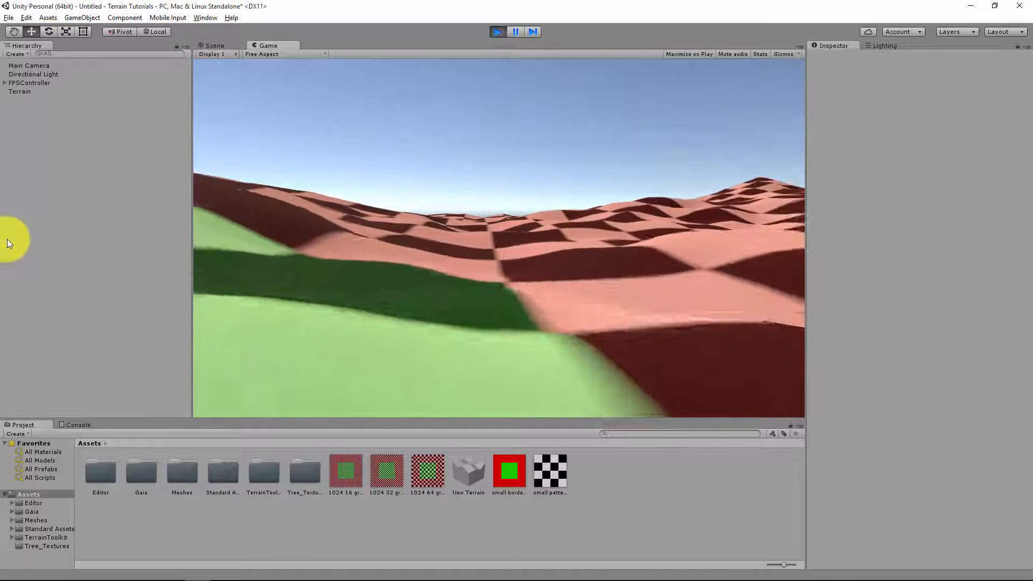
pyautogui.press('w')
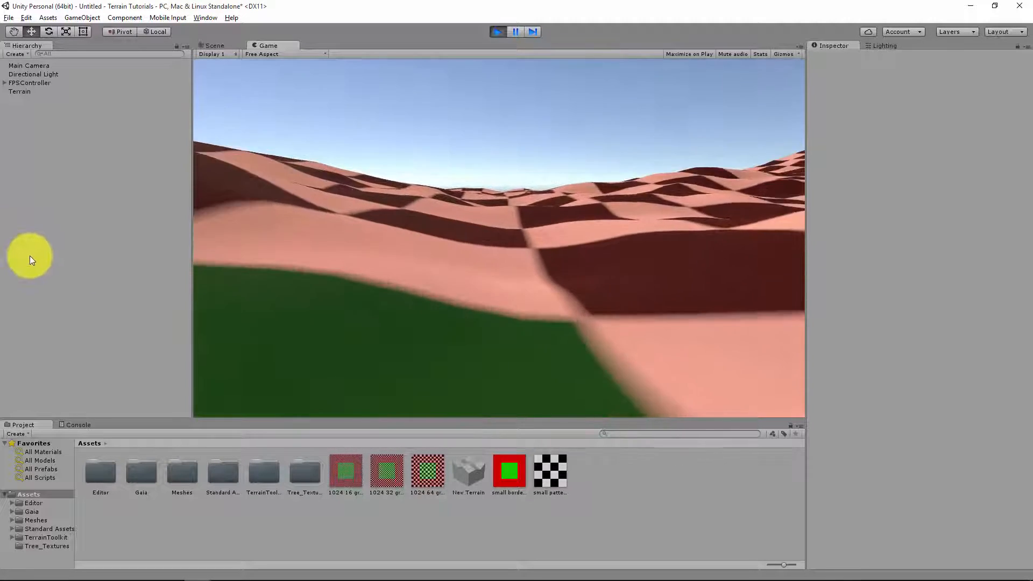
pyautogui.press('w')
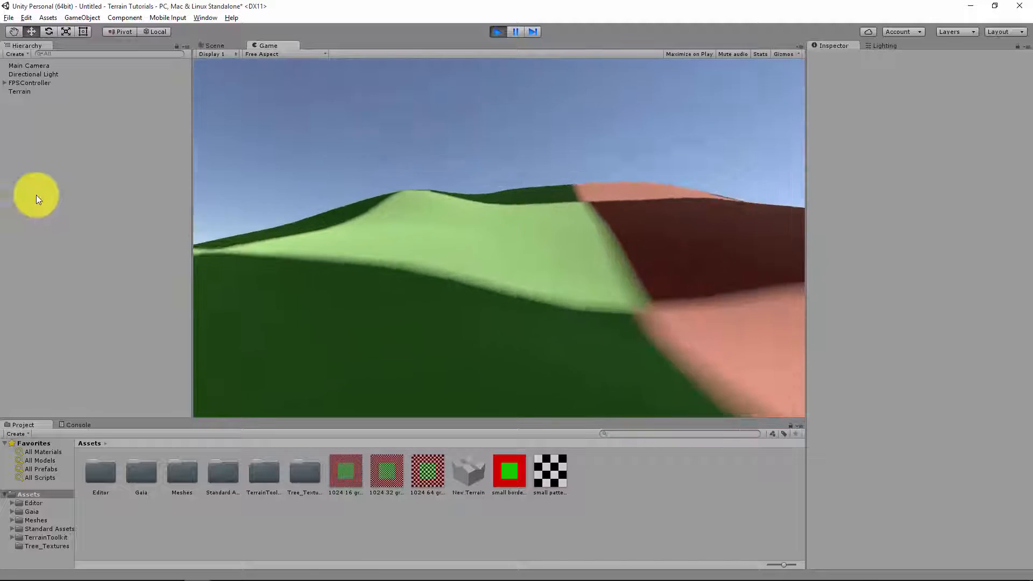
pyautogui.press('w')
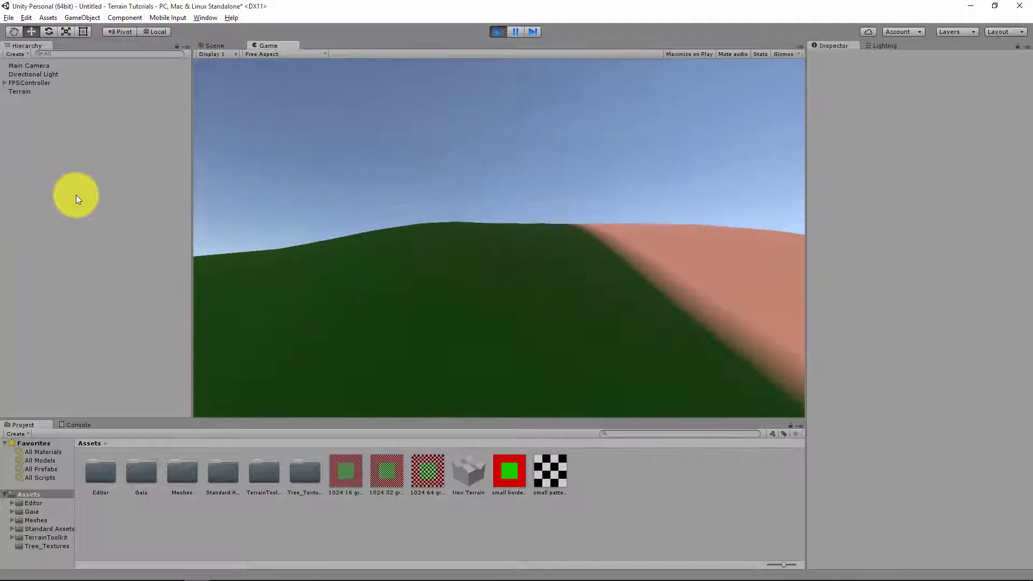
pyautogui.press('w')
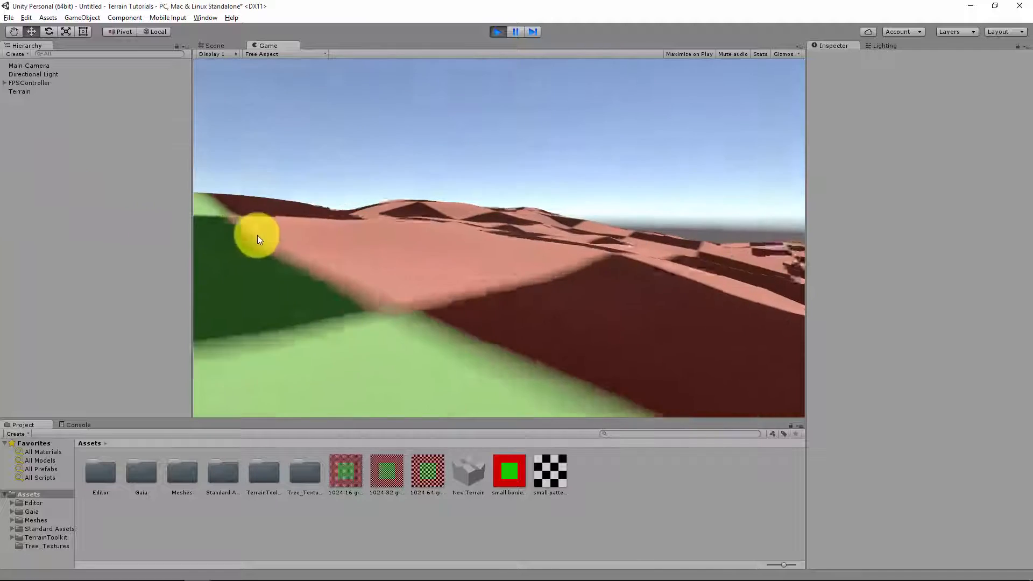
pyautogui.press('w')
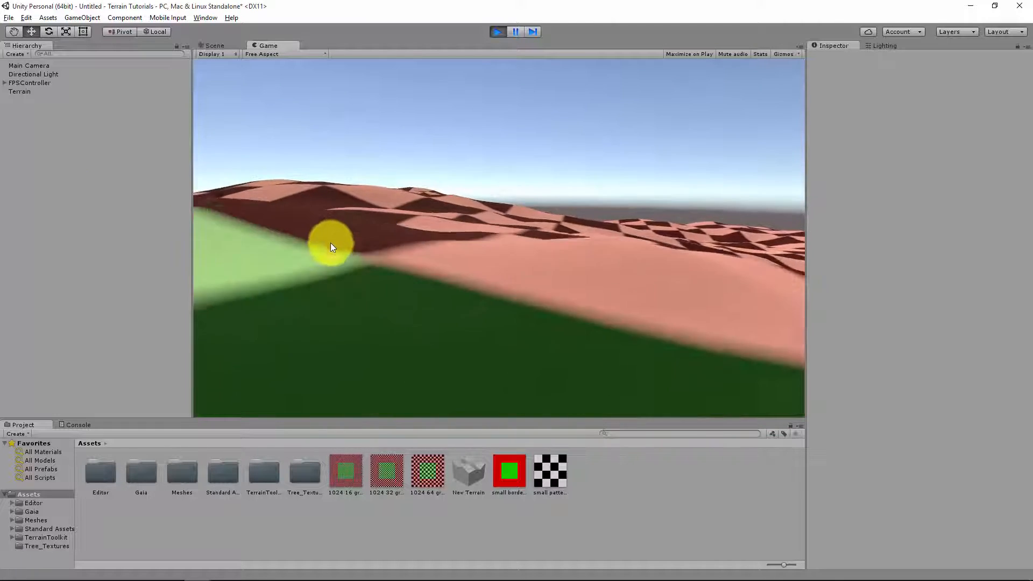
pyautogui.press('w')
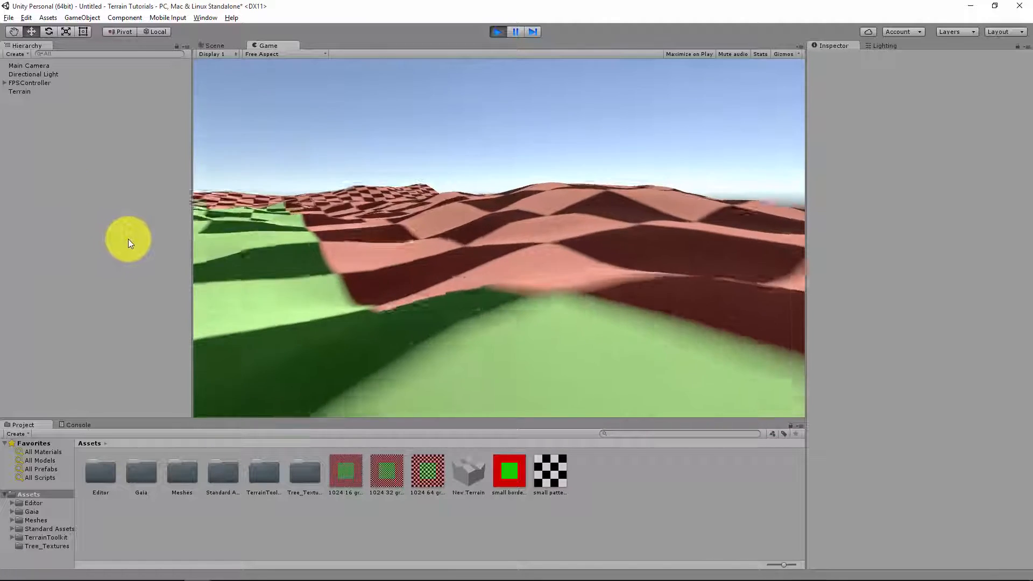
pyautogui.press('w')
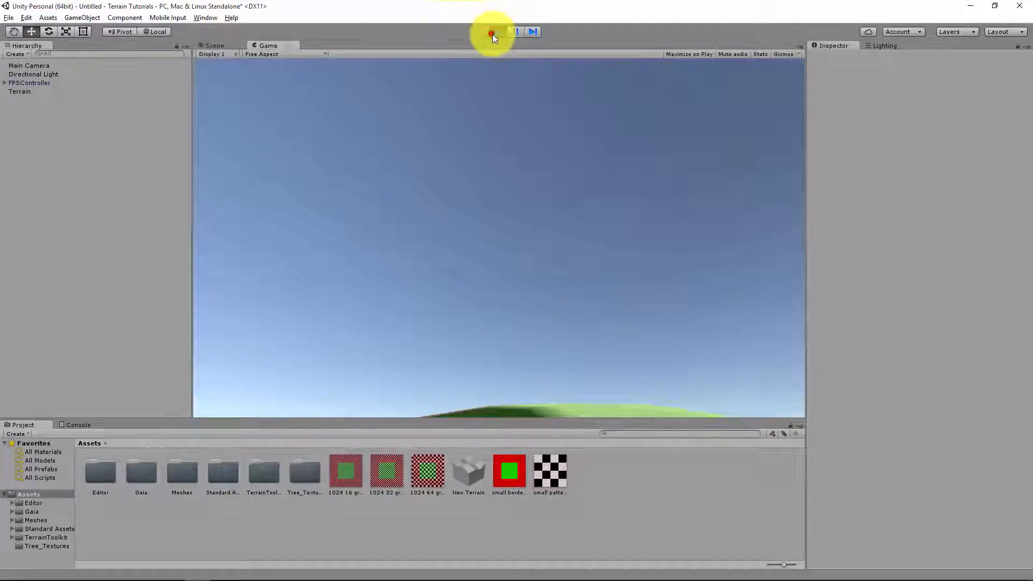
pyautogui.click(498, 31)
# Select the terrain and set Raise / Lower Terrain to the third round brush with a brush size of 100
pyautogui.keyDown('alt'); pyautogui.moveTo(667, 176); pyautogui.dragTo(527, 271); pyautogui.keyUp('alt')
pyautogui.click(527, 271)
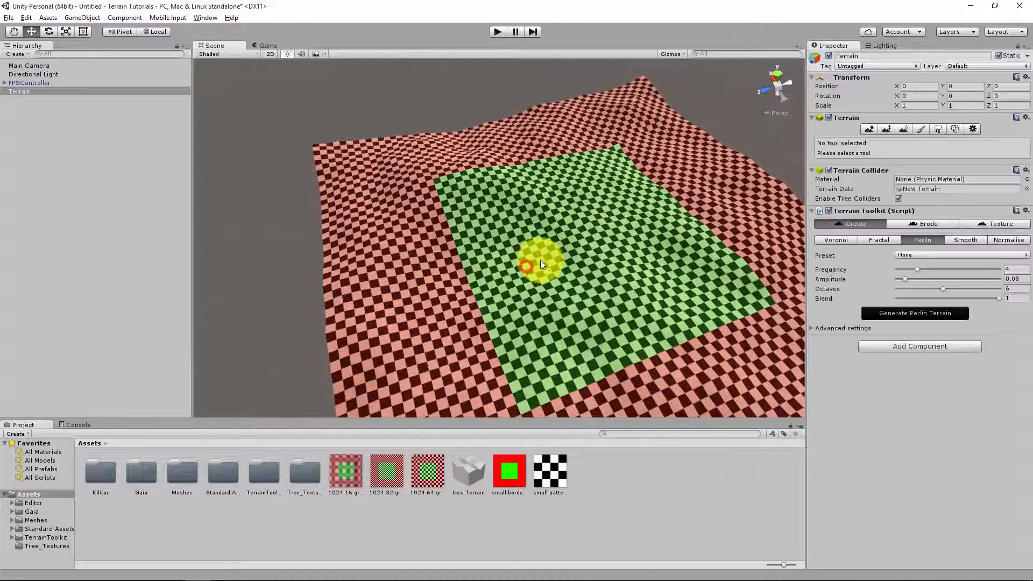
pyautogui.click(867, 125)
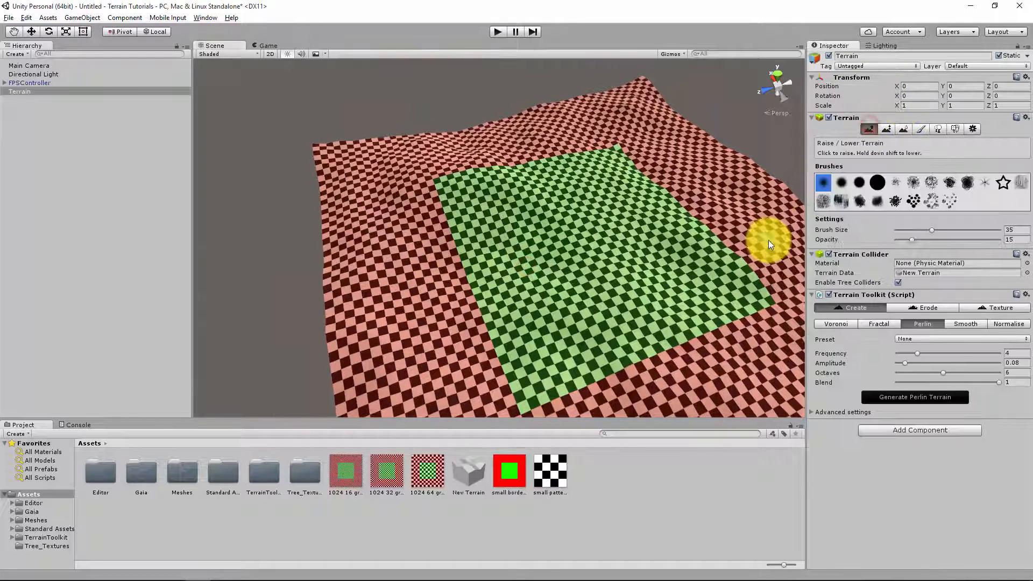
pyautogui.click(875, 182)
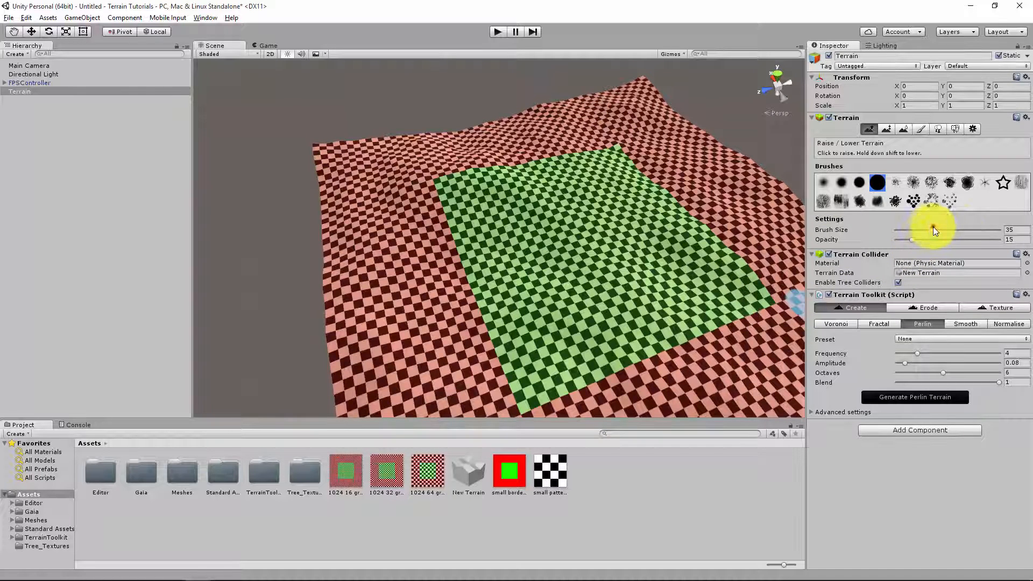
pyautogui.moveTo(933, 230); pyautogui.dragTo(1004, 226)
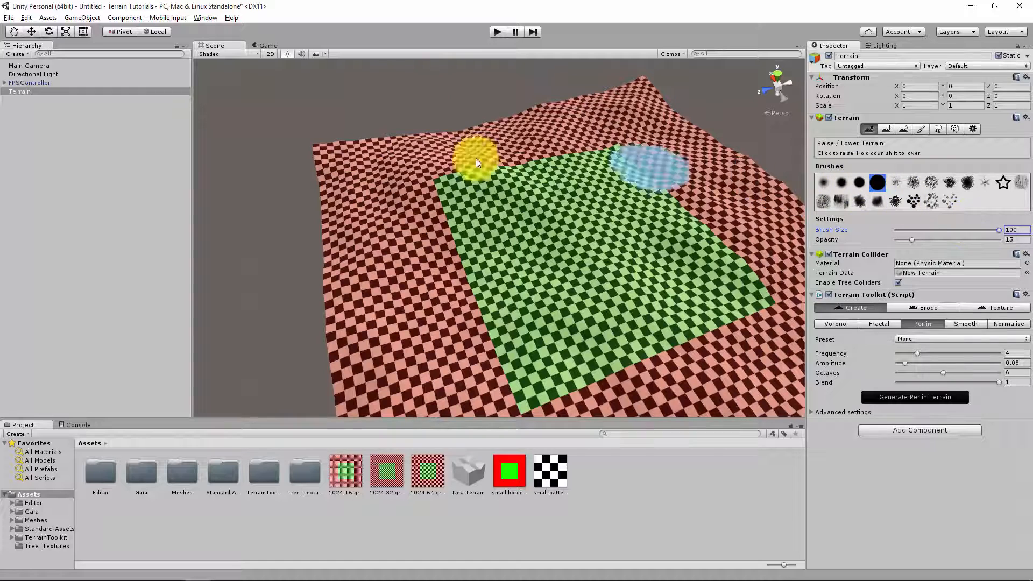
pyautogui.click(861, 182)
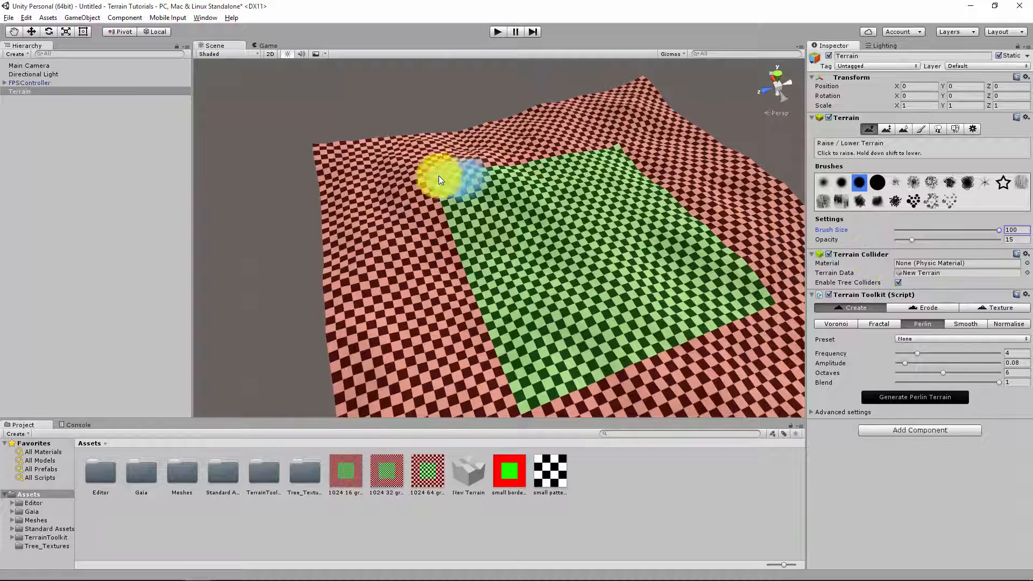
# Raise hills with brush strokes along the red border surrounding the green central area of the terrain
pyautogui.click(346, 162)
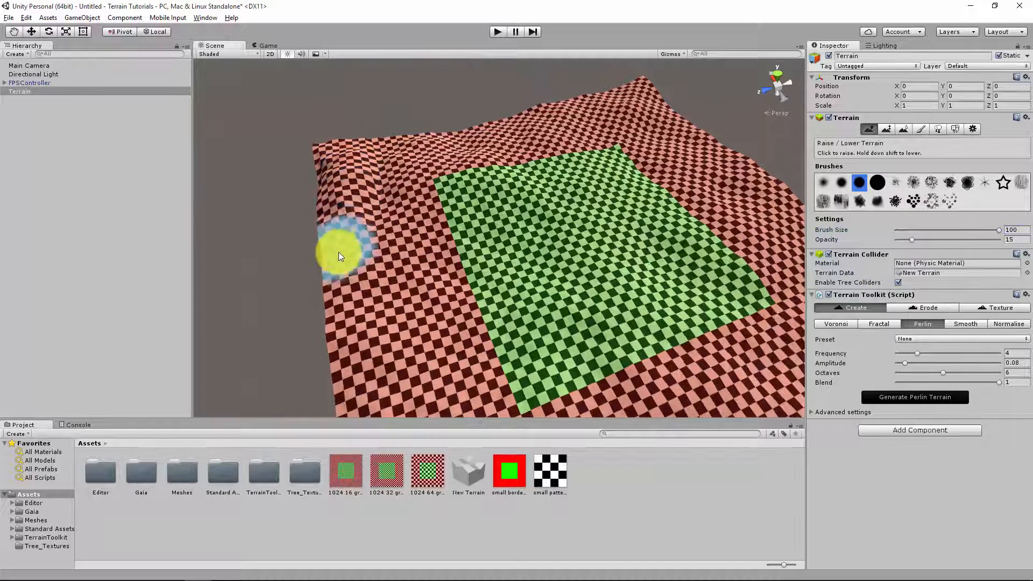
pyautogui.click(579, 246)
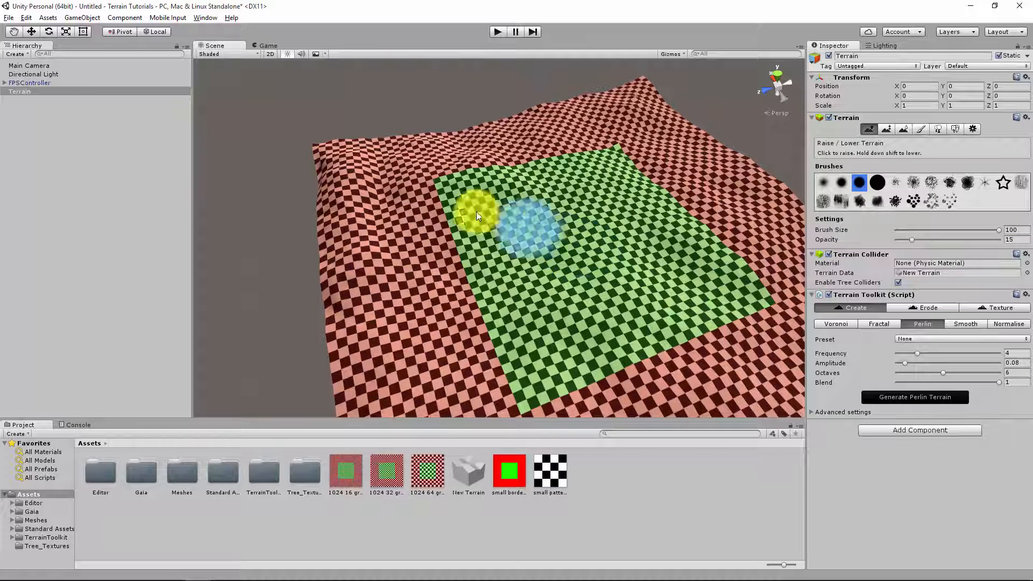
pyautogui.moveTo(330, 143)
pyautogui.mouseDown()
pyautogui.moveTo(413, 139)
pyautogui.moveTo(574, 102)
pyautogui.mouseUp()
pyautogui.moveTo(667, 121)
pyautogui.mouseDown()
pyautogui.moveTo(740, 206)
pyautogui.moveTo(608, 111)
pyautogui.moveTo(501, 130)
pyautogui.mouseUp()
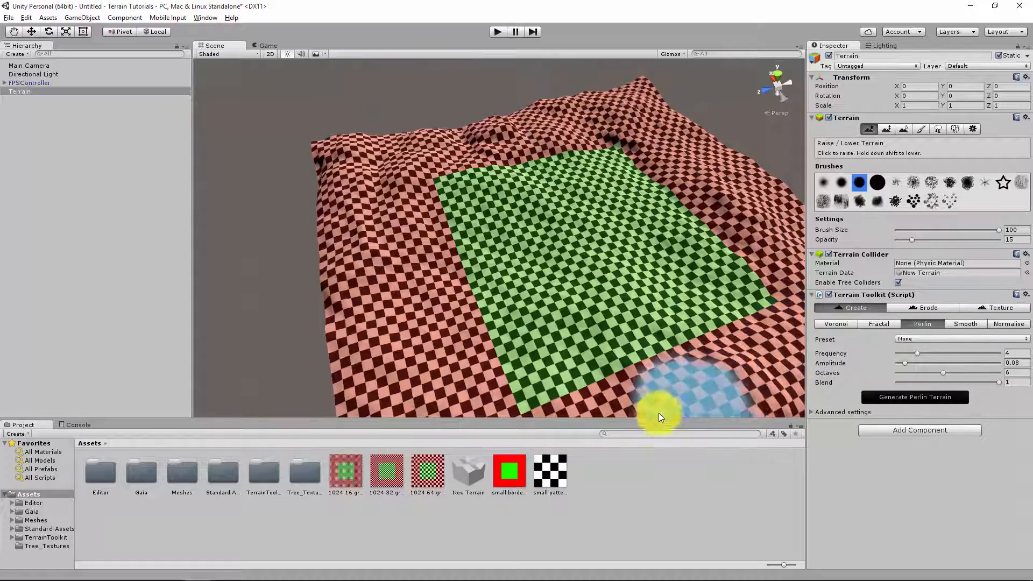
pyautogui.moveTo(716, 353); pyautogui.dragTo(578, 372, button='right')
pyautogui.moveTo(524, 374)
pyautogui.mouseDown()
pyautogui.moveTo(557, 238)
pyautogui.moveTo(553, 143)
pyautogui.moveTo(478, 242)
pyautogui.moveTo(410, 404)
pyautogui.moveTo(515, 240)
pyautogui.mouseUp()
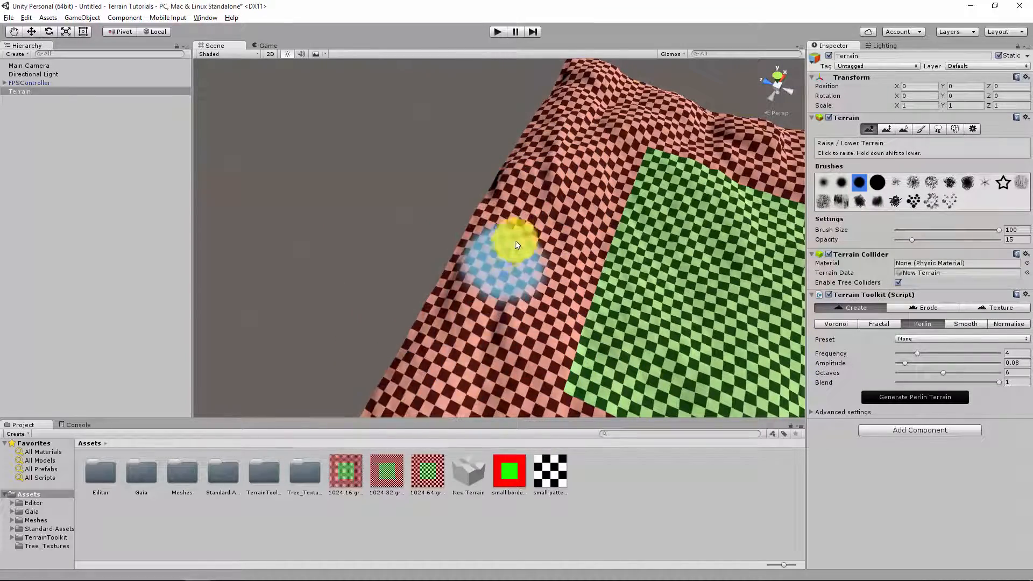
pyautogui.moveTo(632, 118); pyautogui.dragTo(669, 88, button='right')
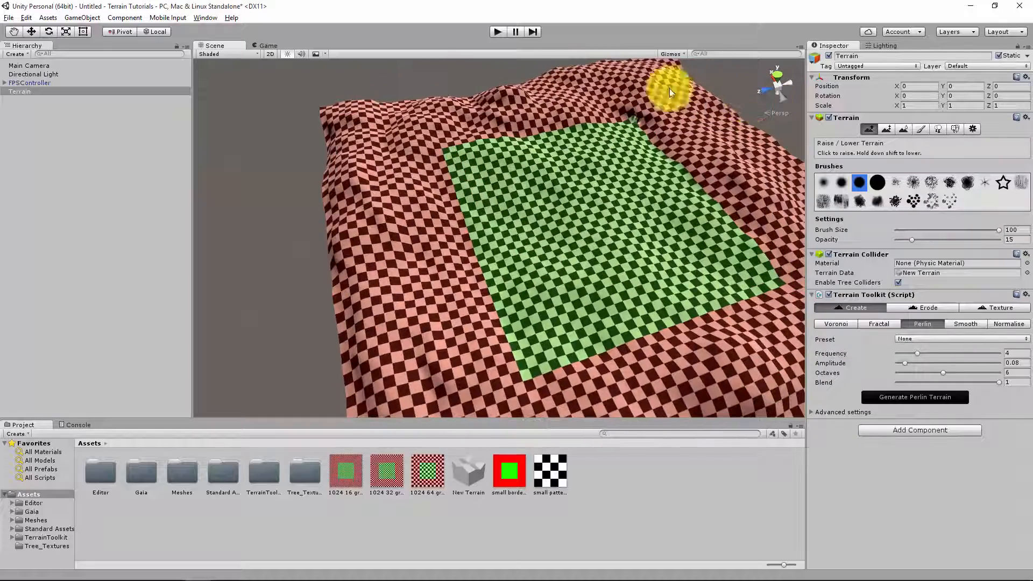
pyautogui.moveTo(669, 89)
pyautogui.mouseDown()
pyautogui.moveTo(534, 96)
pyautogui.moveTo(662, 97)
pyautogui.moveTo(743, 138)
pyautogui.moveTo(735, 147)
pyautogui.mouseUp()
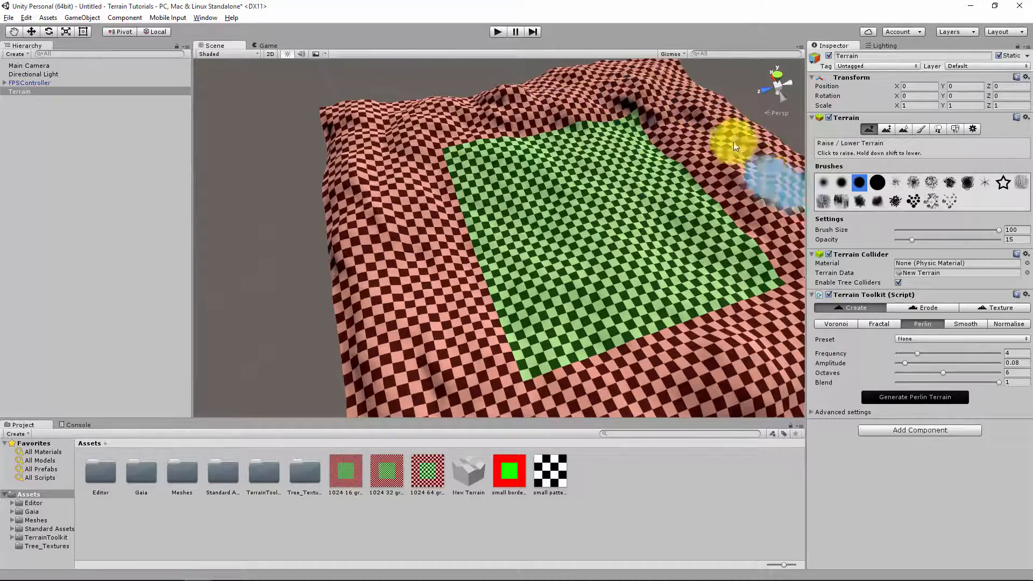
pyautogui.moveTo(735, 146); pyautogui.dragTo(849, 127, button='right')
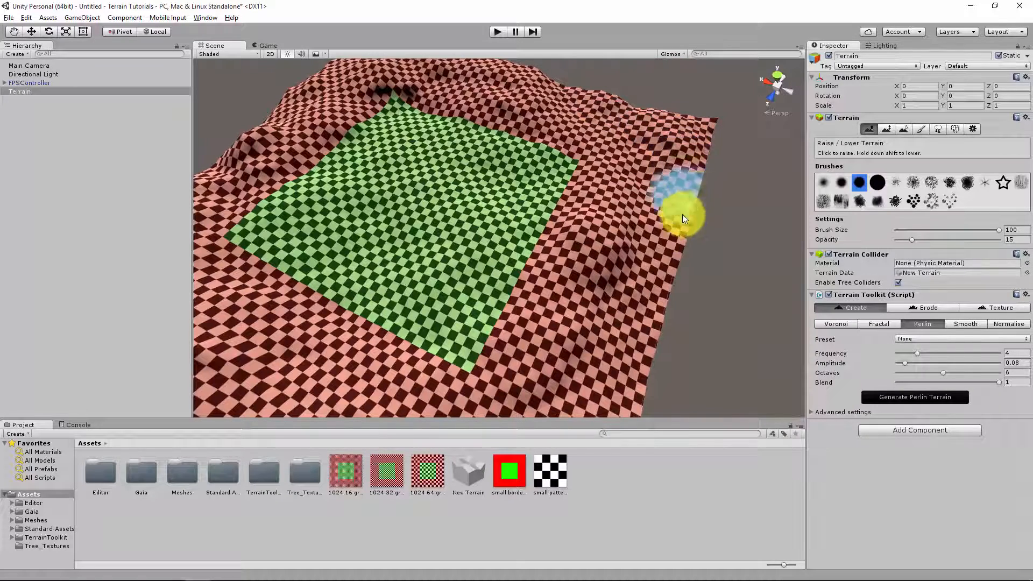
pyautogui.moveTo(683, 218)
pyautogui.mouseDown()
pyautogui.moveTo(700, 166)
pyautogui.moveTo(611, 108)
pyautogui.moveTo(637, 166)
pyautogui.moveTo(642, 359)
pyautogui.moveTo(629, 318)
pyautogui.moveTo(631, 203)
pyautogui.moveTo(565, 372)
pyautogui.mouseUp()
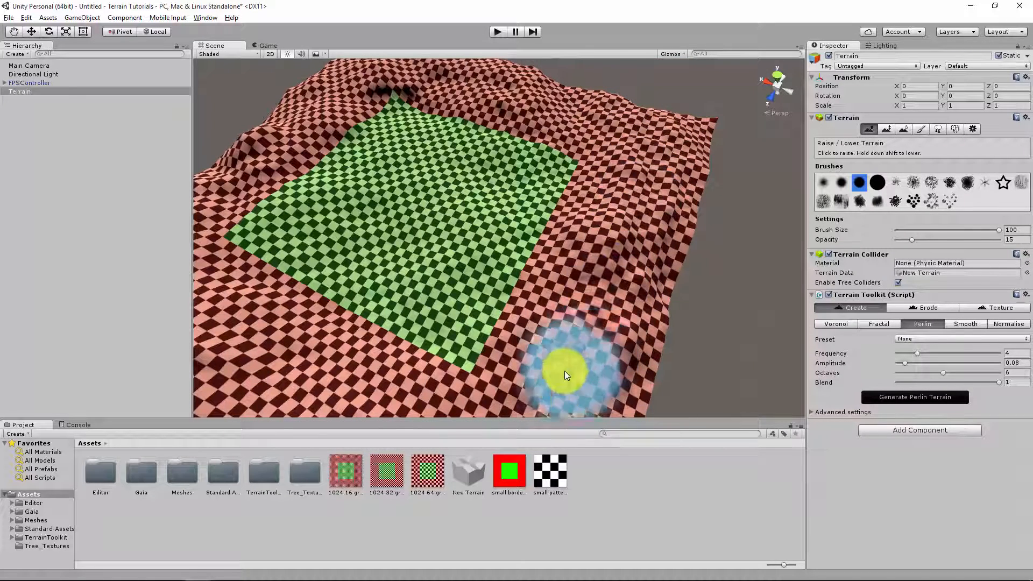
# Raise more hills with brush strokes along the outer edge of the terrain's red border, outside the green area
pyautogui.moveTo(483, 89)
pyautogui.mouseDown(button='right')
pyautogui.moveTo(524, 117)
pyautogui.moveTo(422, 120)
pyautogui.mouseUp(button='right')
pyautogui.moveTo(446, 381)
pyautogui.mouseDown(button='right')
pyautogui.moveTo(343, 281)
pyautogui.moveTo(316, 334)
pyautogui.moveTo(330, 346)
pyautogui.moveTo(563, 349)
pyautogui.moveTo(604, 296)
pyautogui.mouseUp(button='right')
pyautogui.moveTo(565, 369); pyautogui.dragTo(623, 362, button='right')
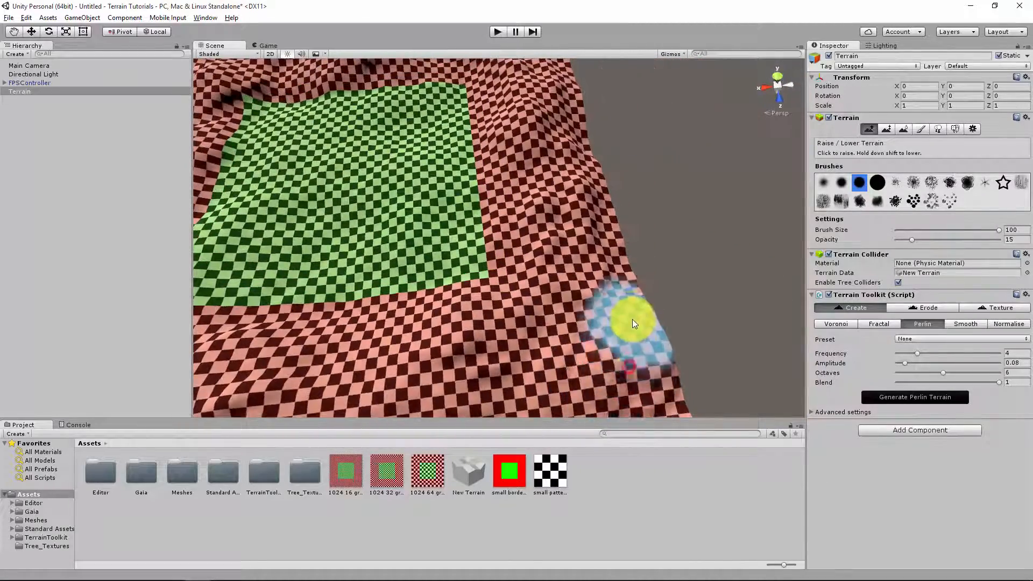
pyautogui.moveTo(632, 318)
pyautogui.mouseDown()
pyautogui.moveTo(535, 401)
pyautogui.moveTo(623, 269)
pyautogui.moveTo(542, 381)
pyautogui.moveTo(619, 242)
pyautogui.mouseUp()
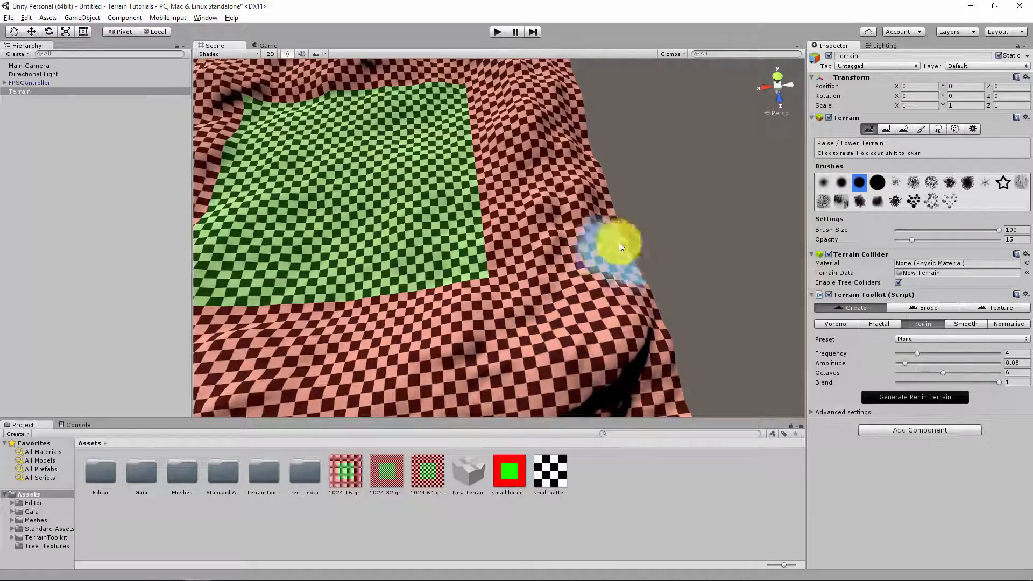
pyautogui.moveTo(588, 241); pyautogui.dragTo(427, 202, button='right')
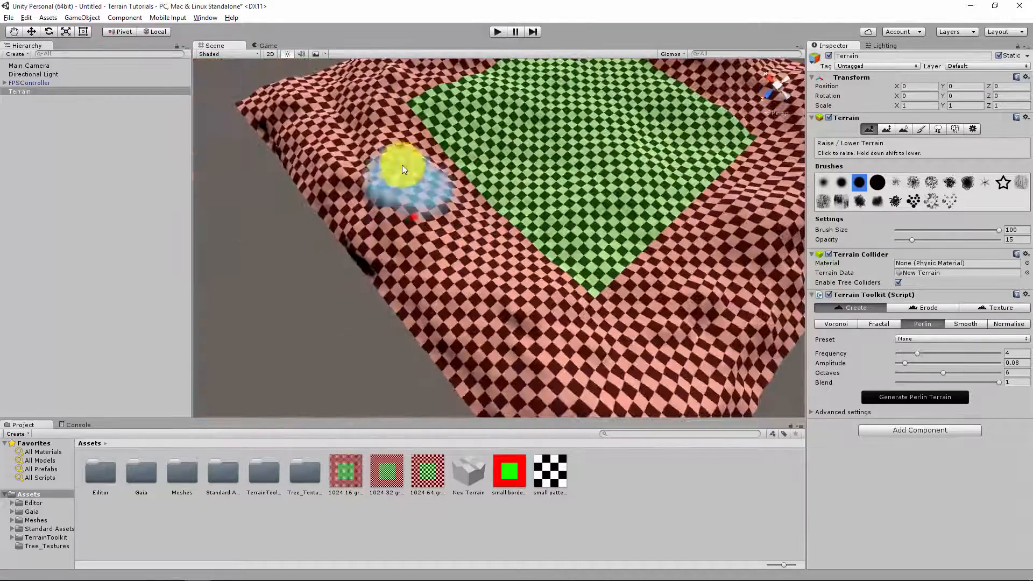
pyautogui.moveTo(358, 184); pyautogui.dragTo(392, 168, button='right')
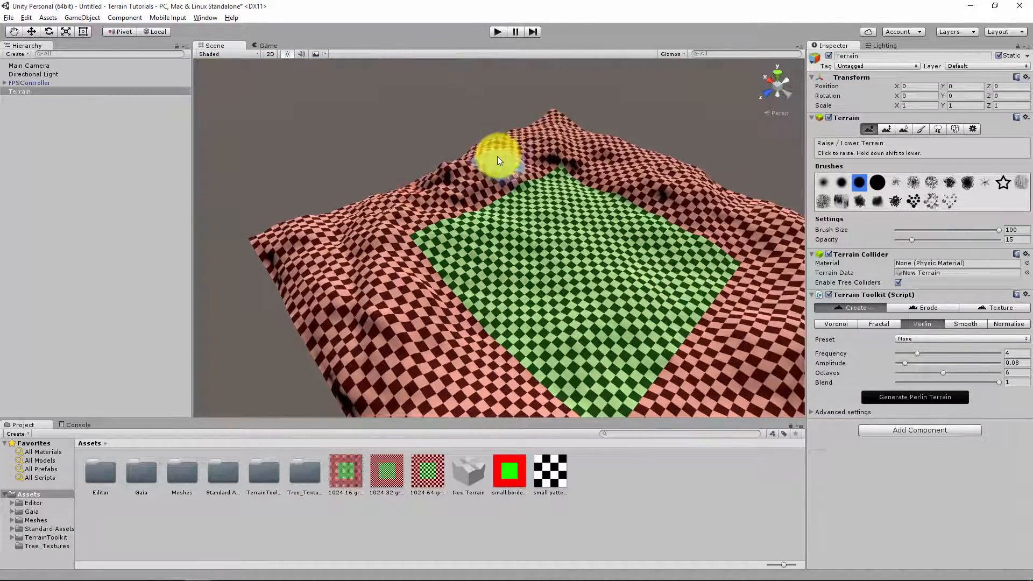
# Run the scene to examine the sculpted hills around the green area from the first-person view
pyautogui.moveTo(773, 249); pyautogui.dragTo(792, 280, button='right')
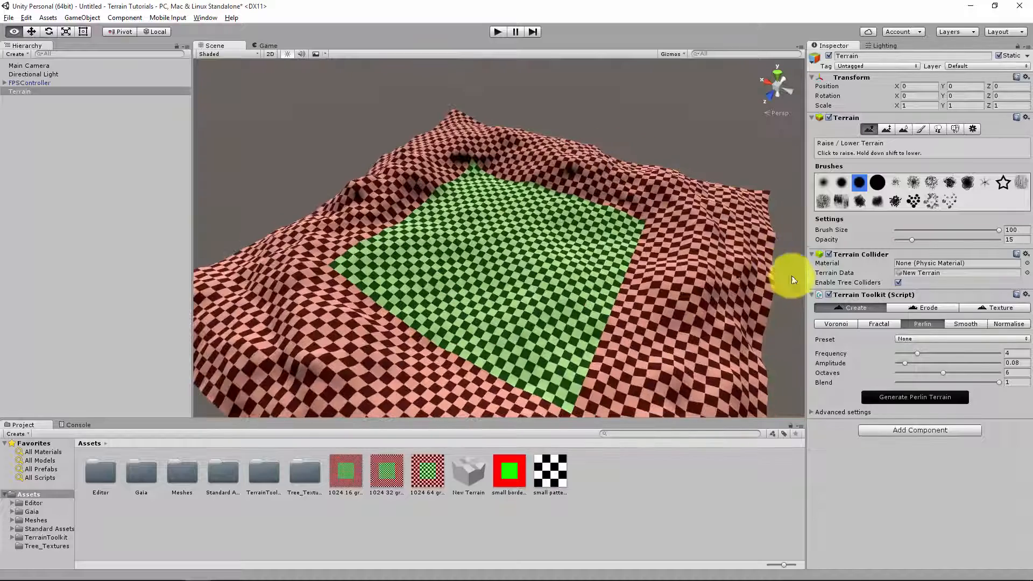
pyautogui.click(498, 31)
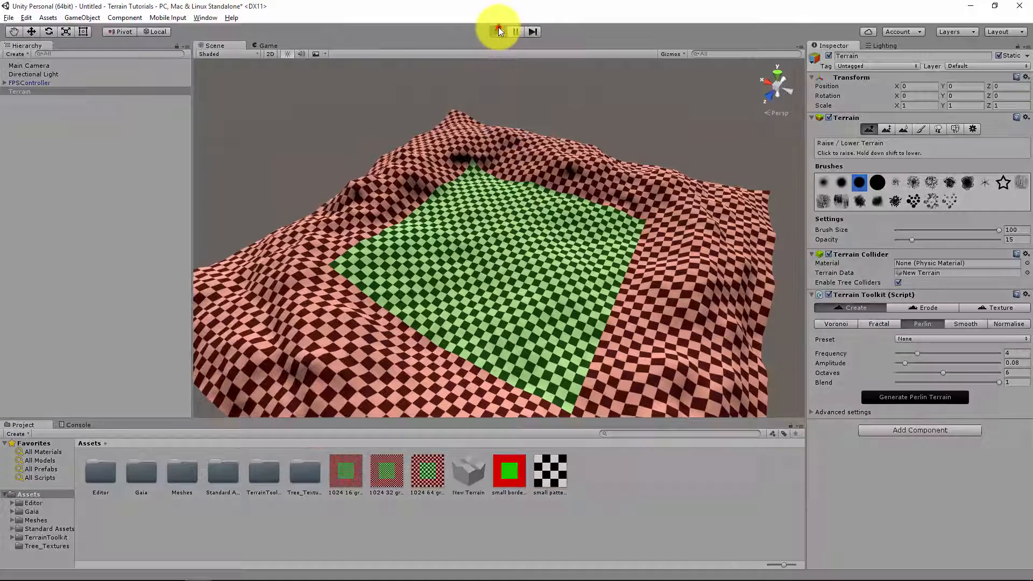